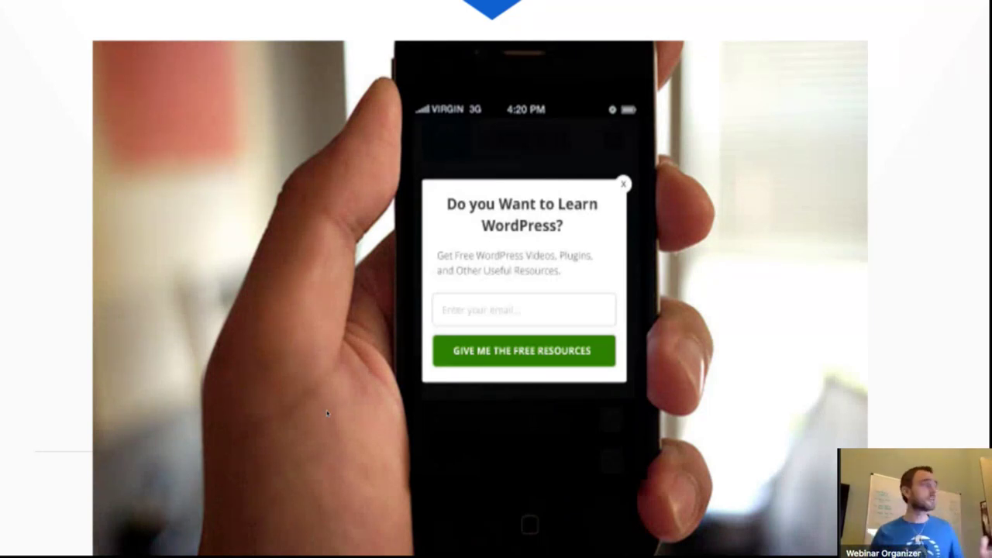
key(Right)
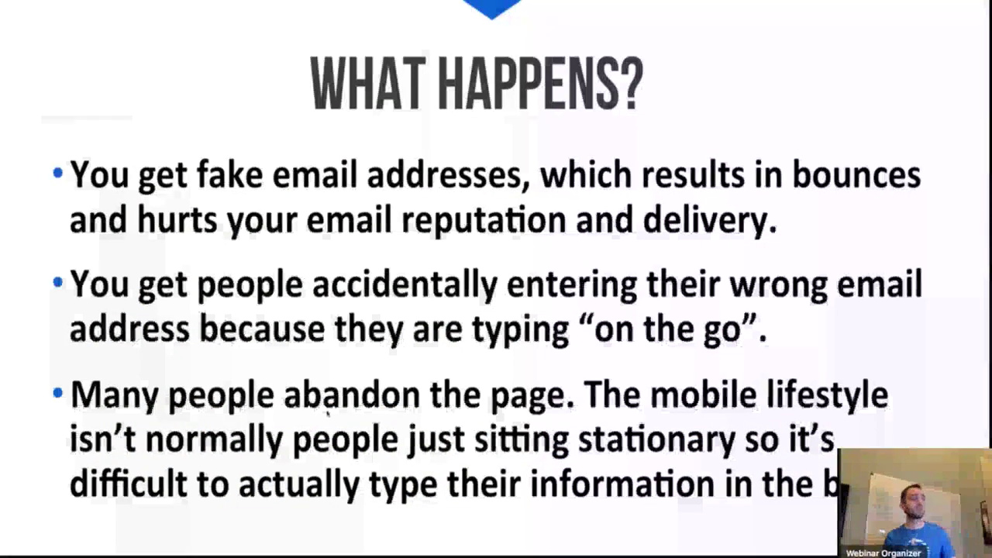
key(Right)
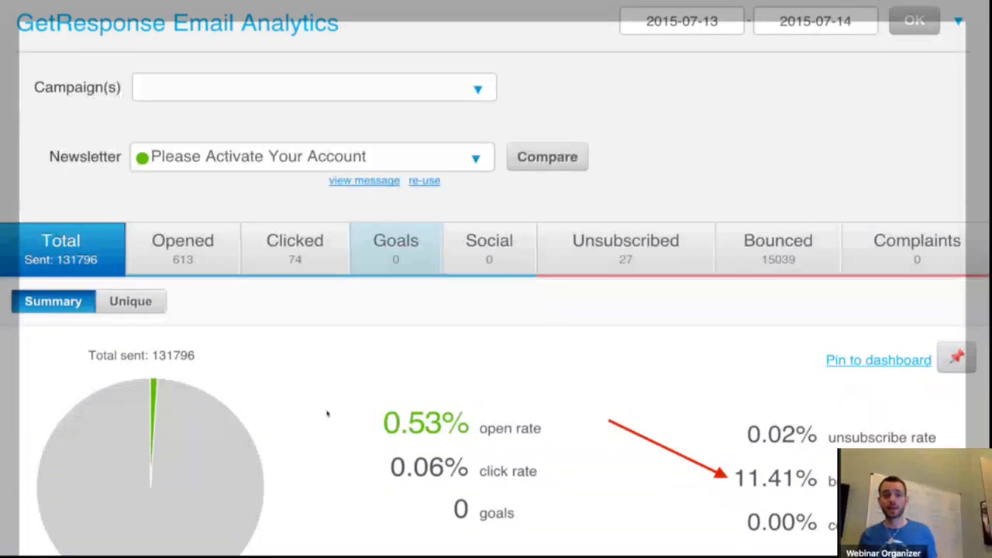
key(alt+Tab)
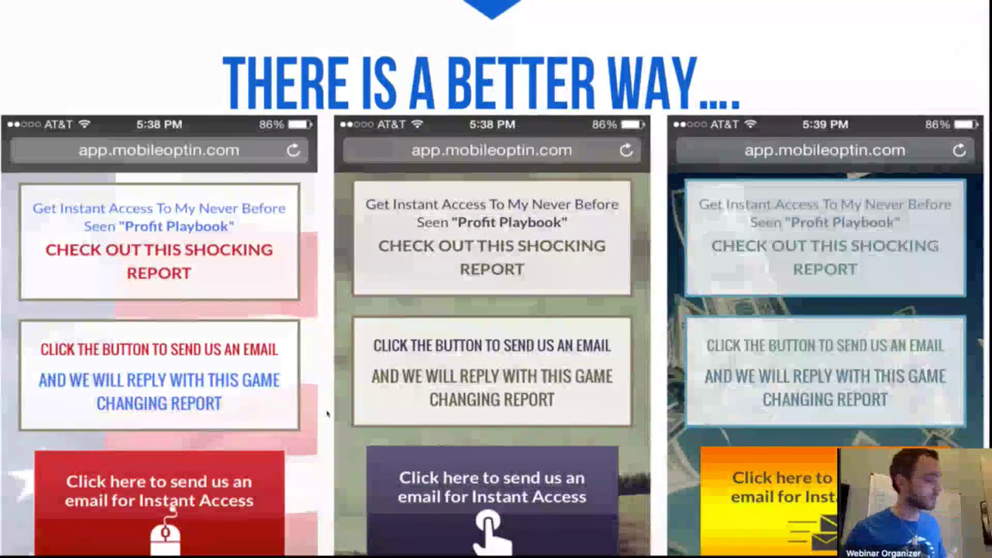
key(Right)
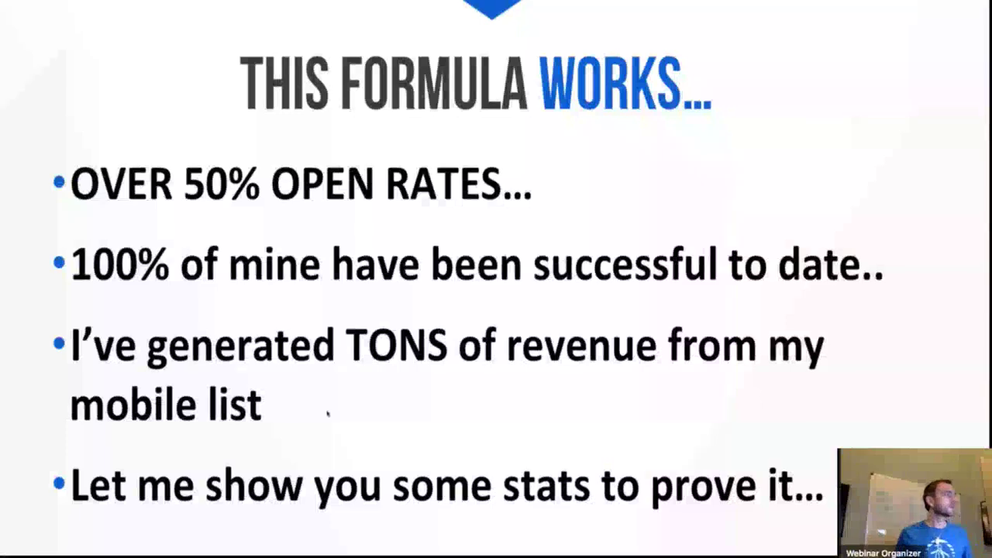
key(Right)
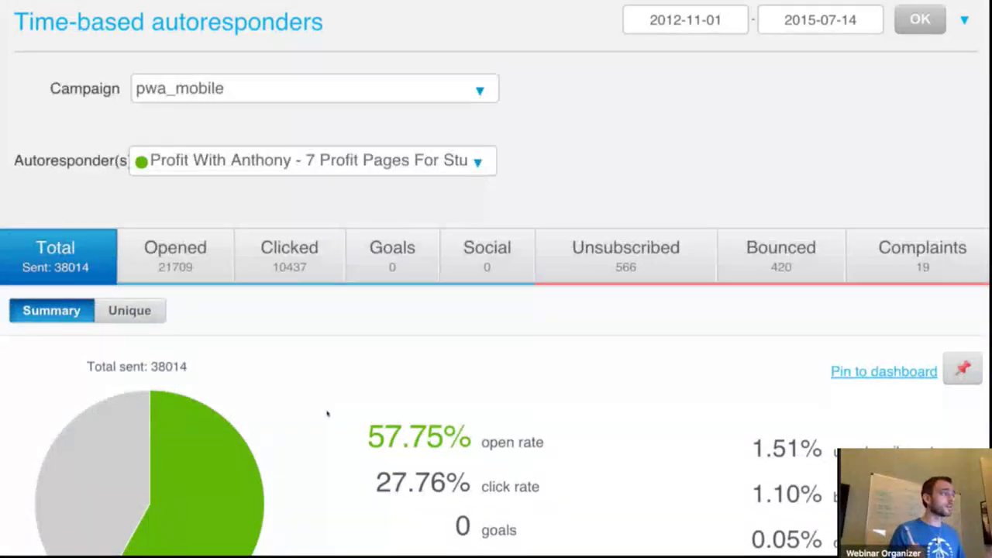
key(ctrl+Tab)
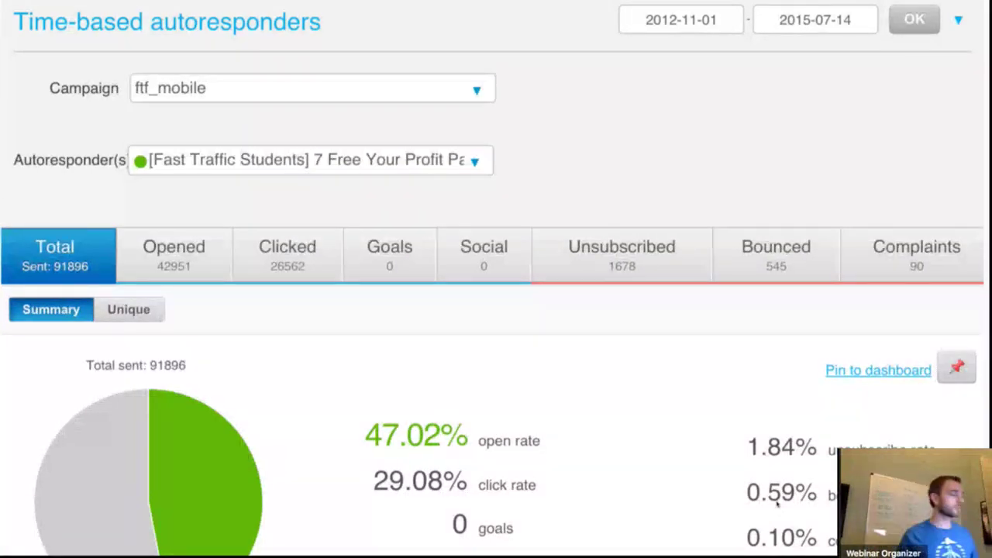
key(alt+Tab)
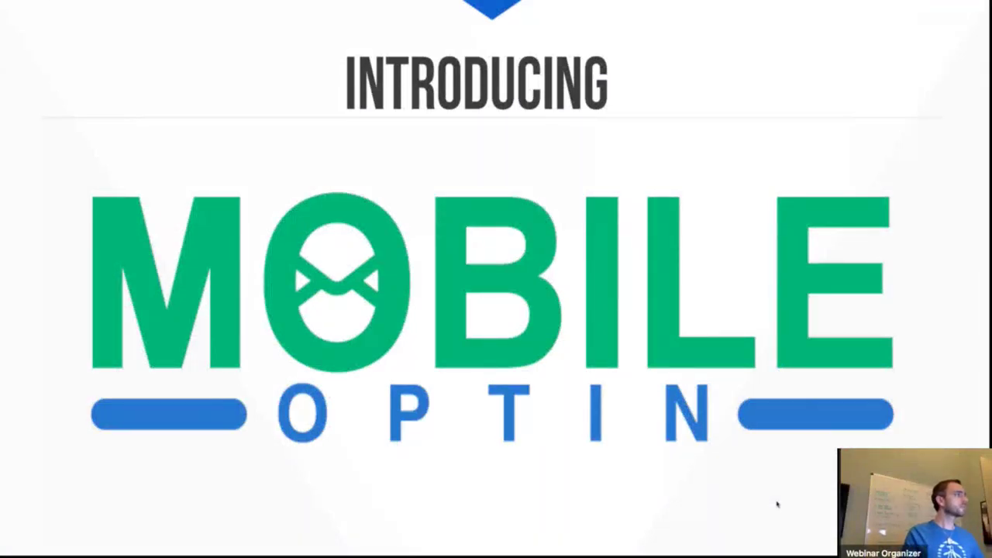
- Exit the slideshow and put away the presentation and phone mirror windows
key(Escape)
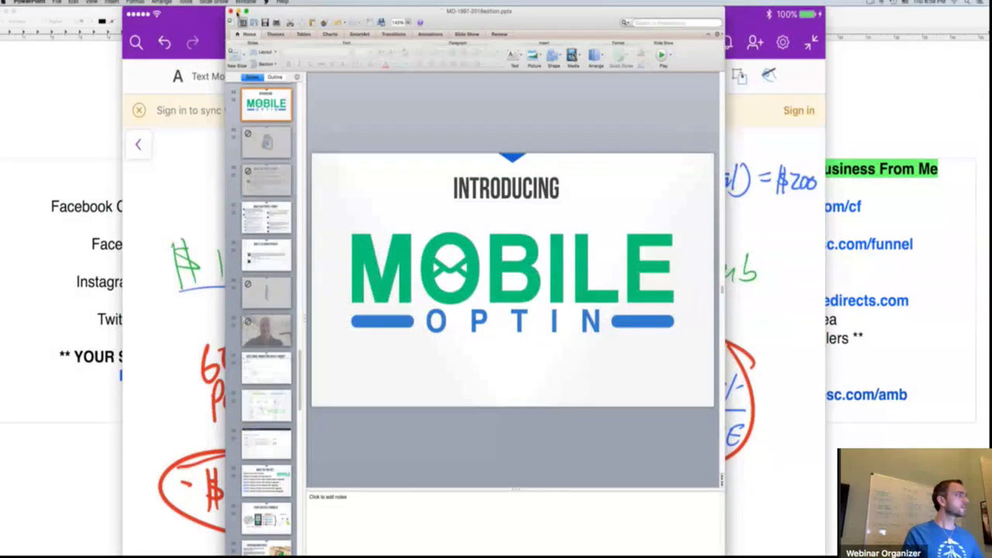
click(238, 12)
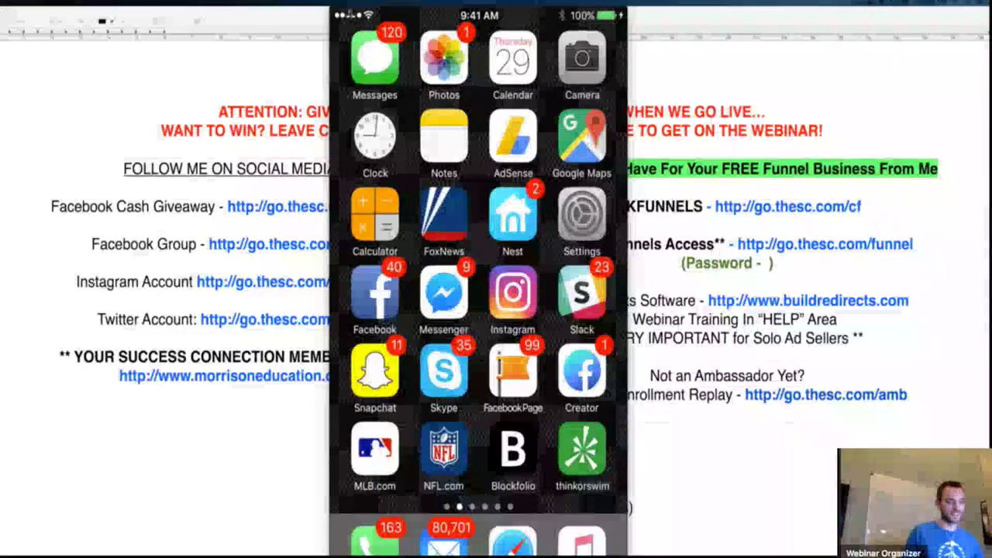
click(348, 14)
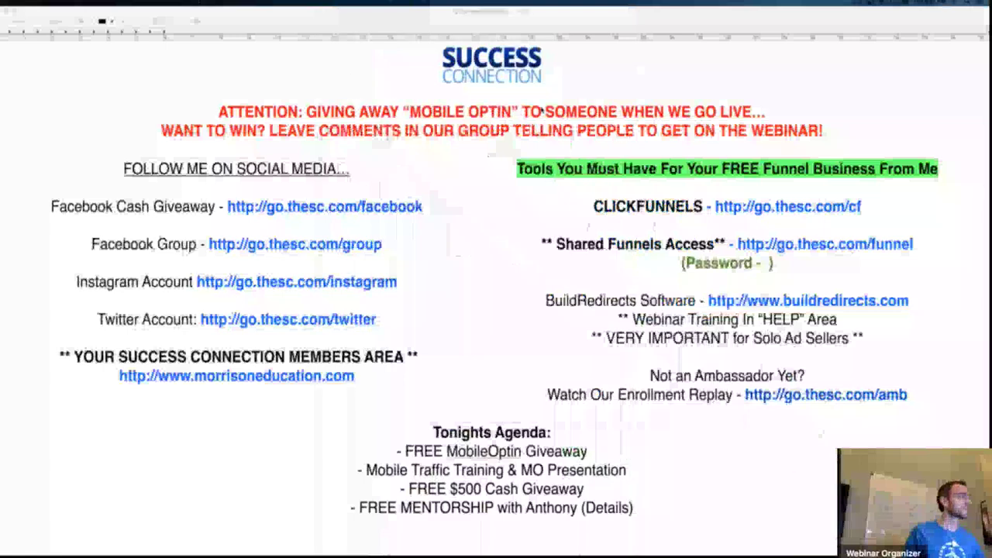
- Switch to Chrome, dismiss the open post comments window and show the Mobile Optin campaigns page
key(super+Tab)
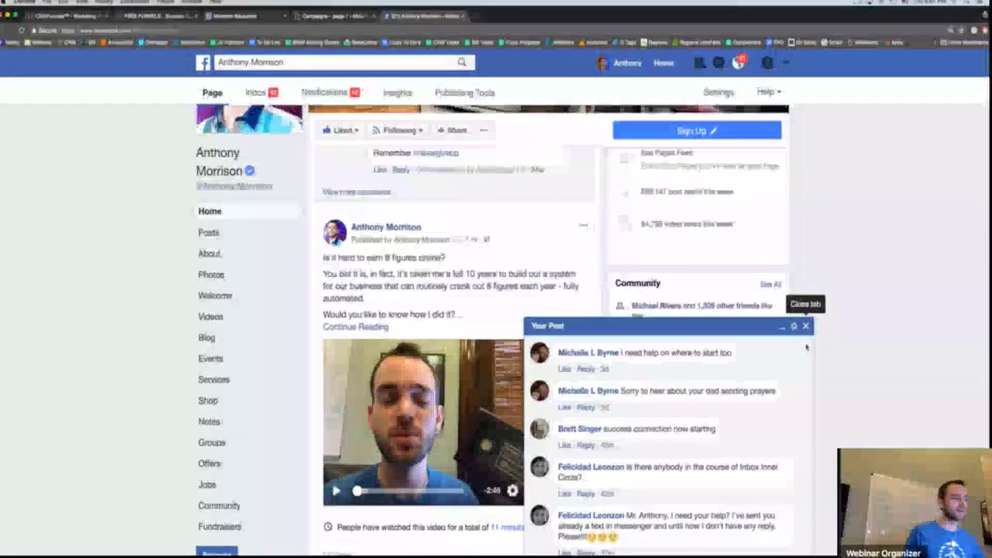
click(804, 326)
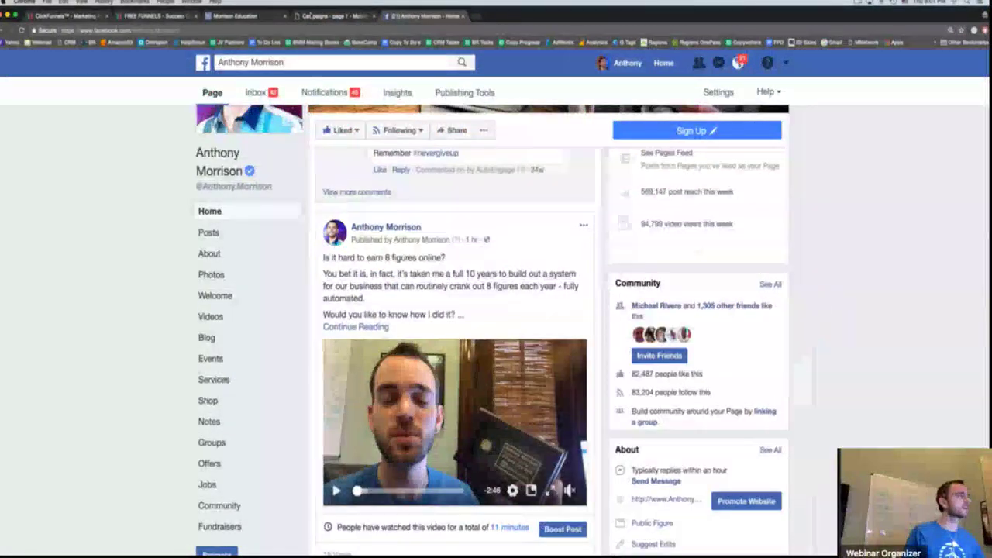
key(ctrl+shift+Tab)
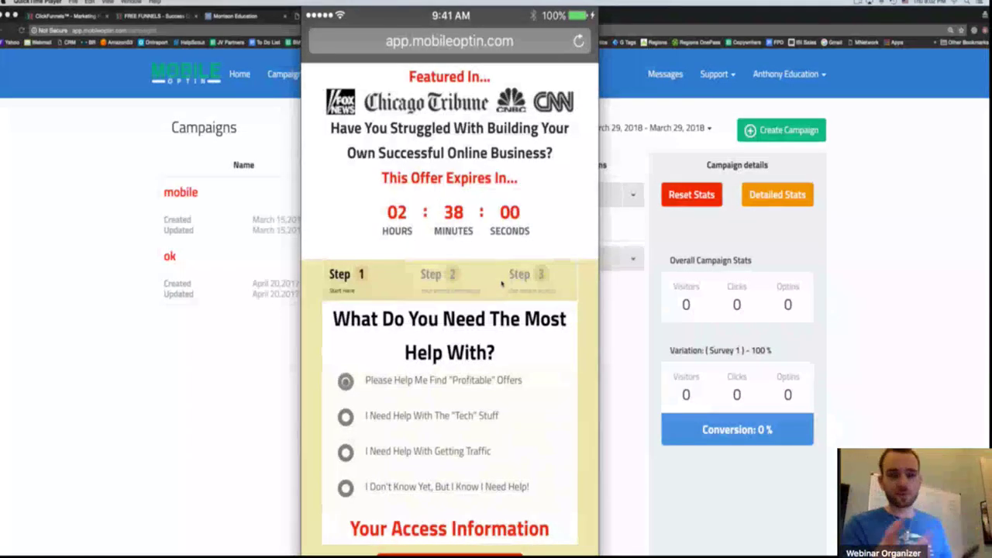
- Put away the phone's movie recording window and enlarge the Mobile Optin campaigns page in Chrome
scroll(502, 285, down, 3)
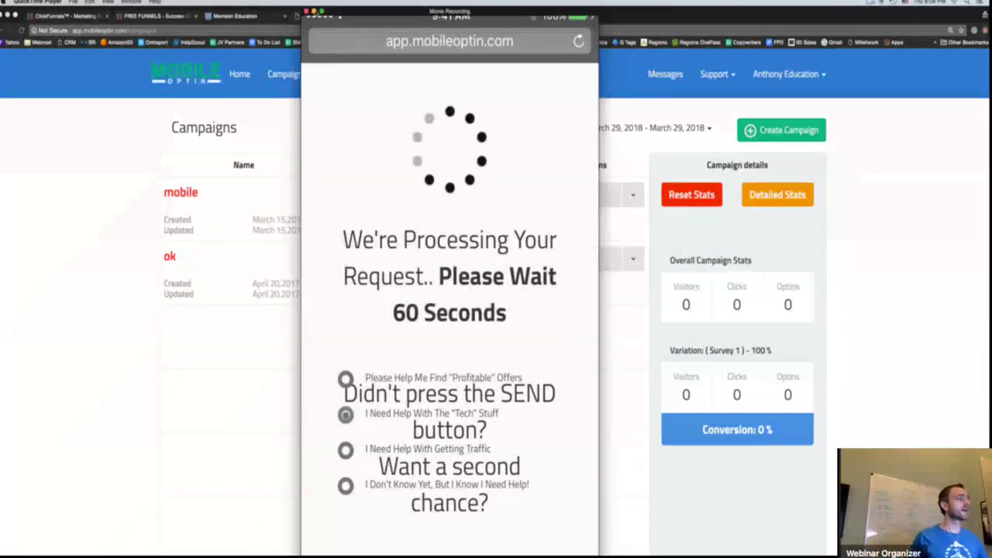
key(super+Tab)
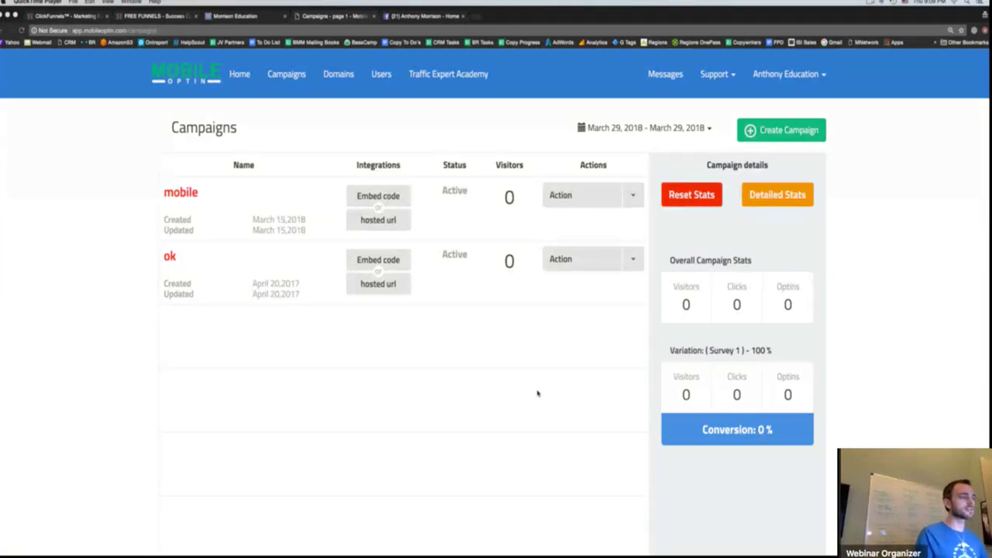
key(super+equal)
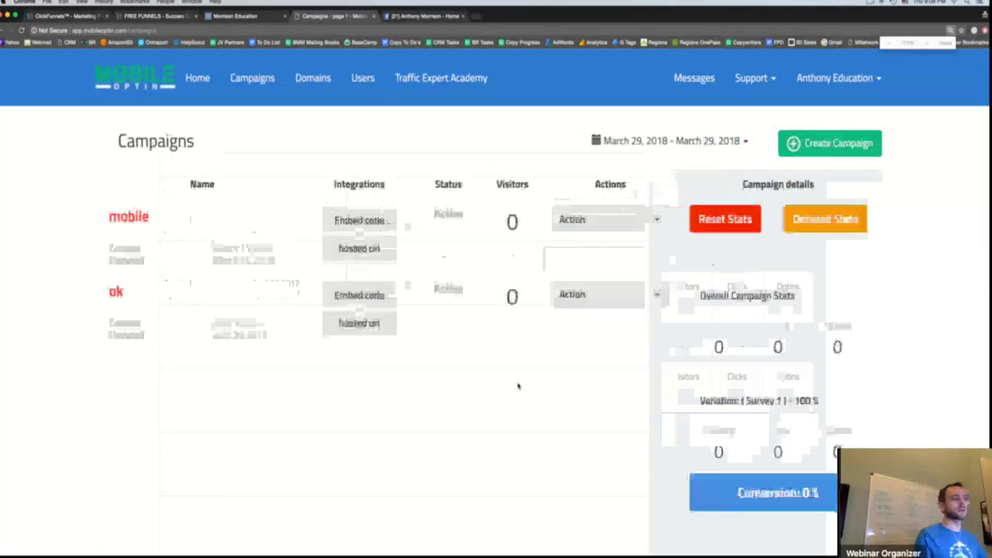
key(super+equal)
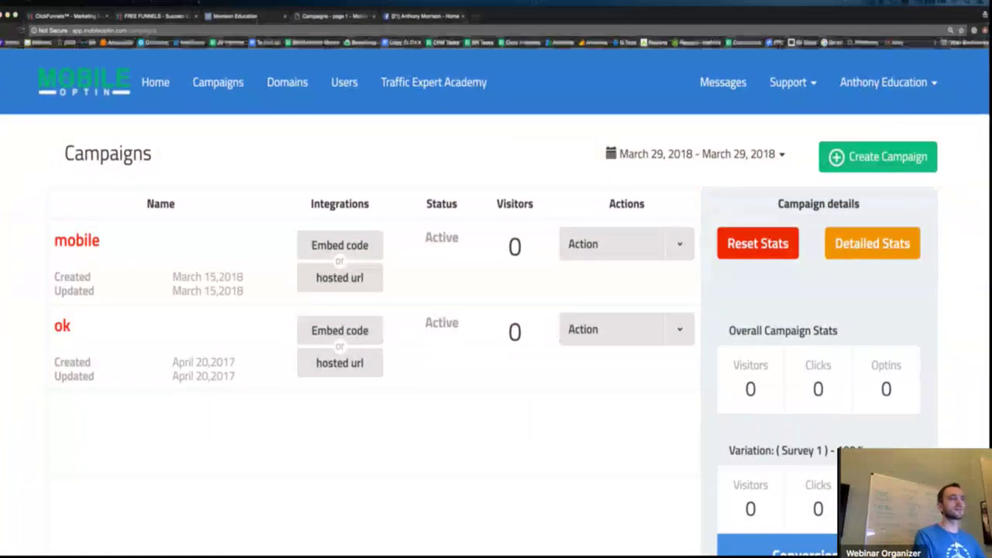
- Look at the available actions and the hosted URL of the "mobile" campaign, highlighting the URL before closing its dialog
click(624, 244)
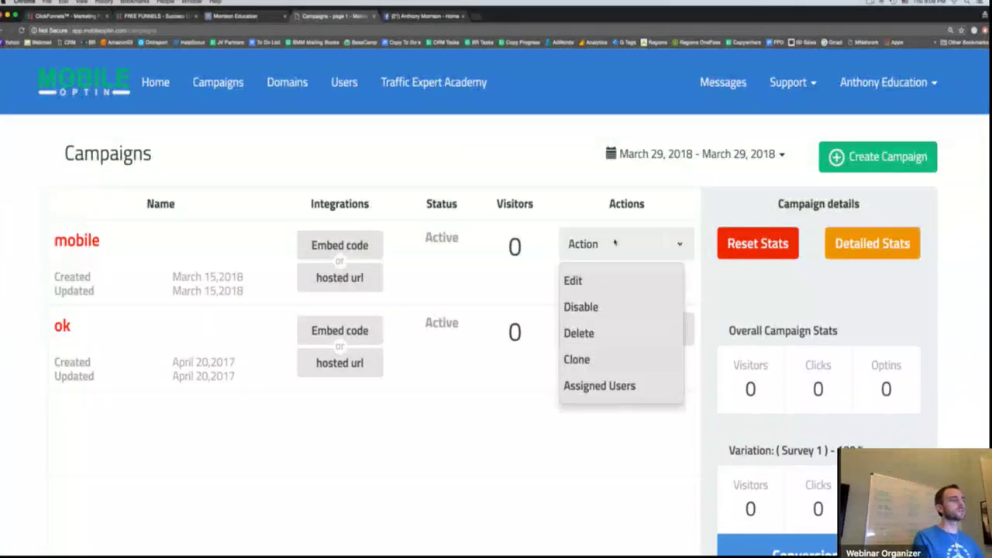
click(614, 243)
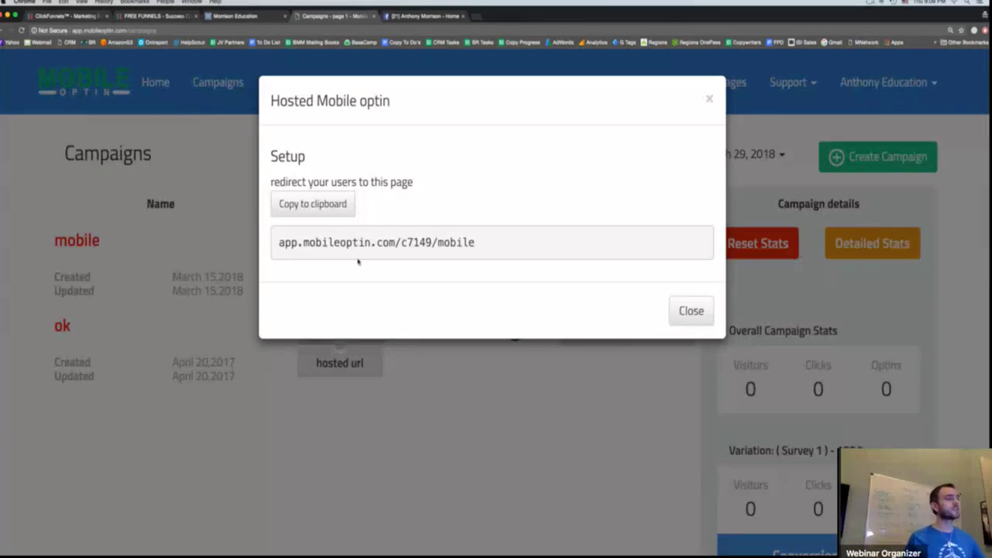
drag(477, 243, 277, 243)
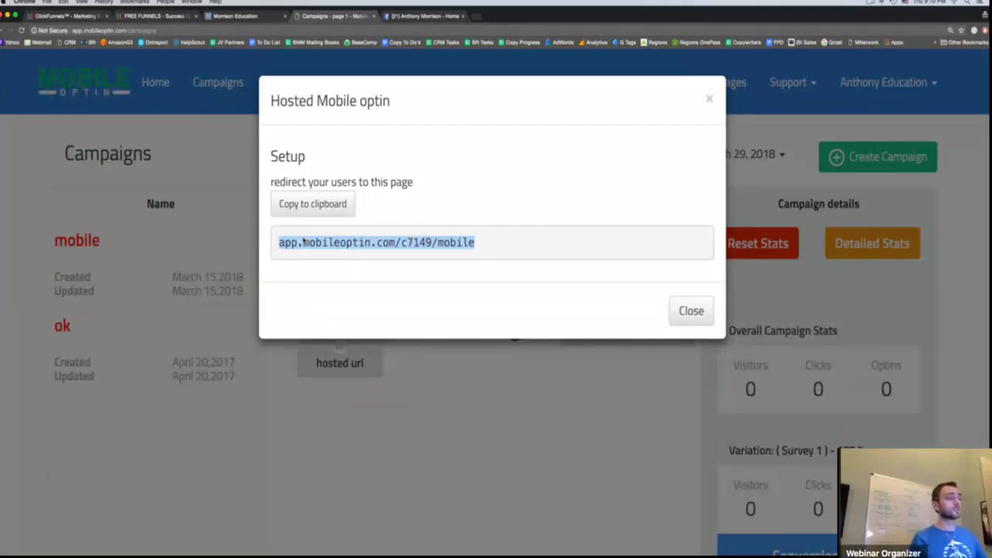
click(691, 312)
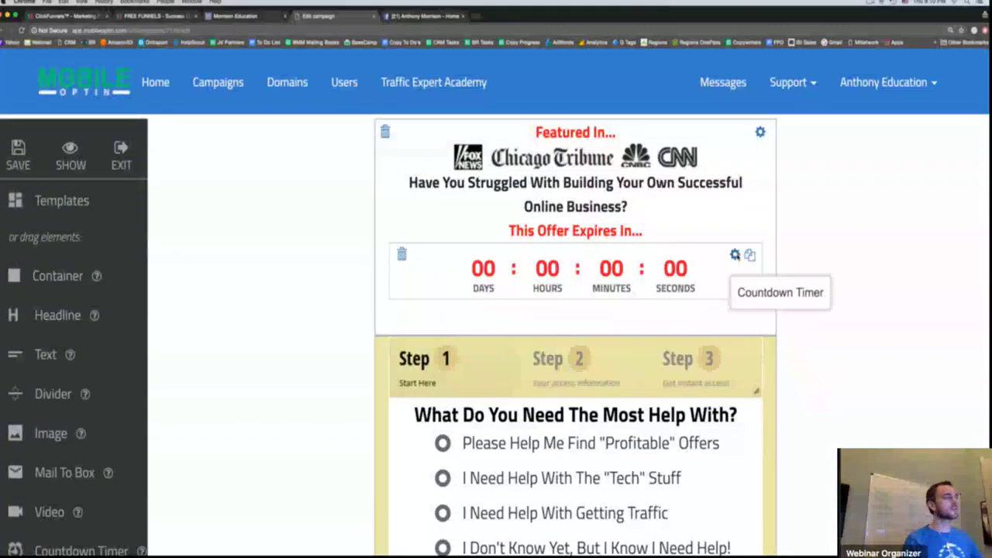
- Open the countdown timer's settings and keep its type as Start over Daily
click(735, 255)
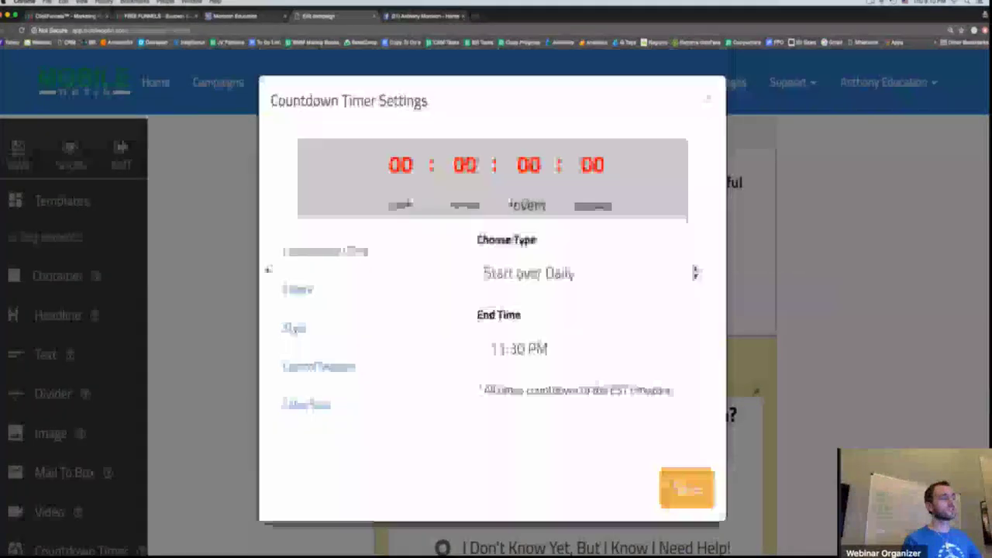
click(535, 283)
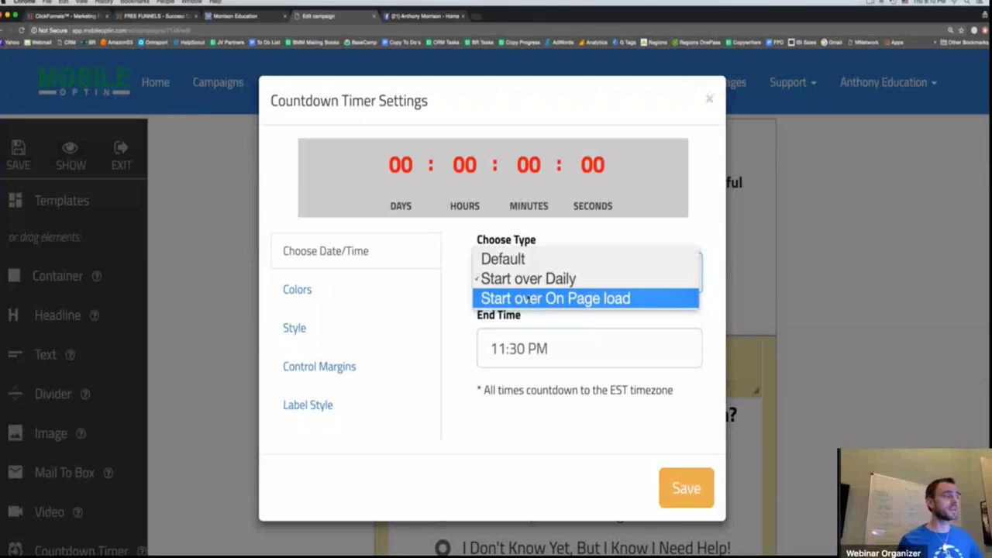
click(530, 278)
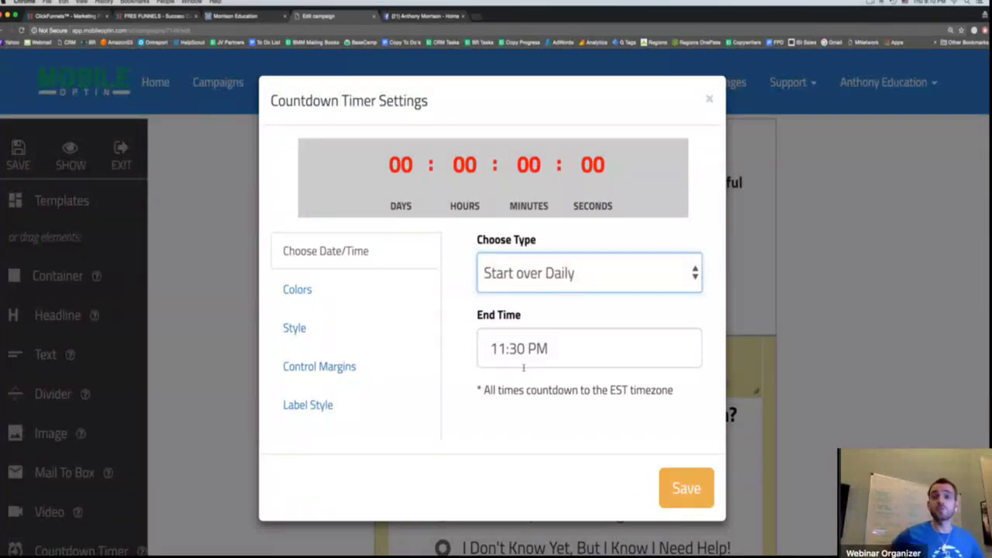
- Change the countdown timer's foreground color to green 38a822
click(297, 289)
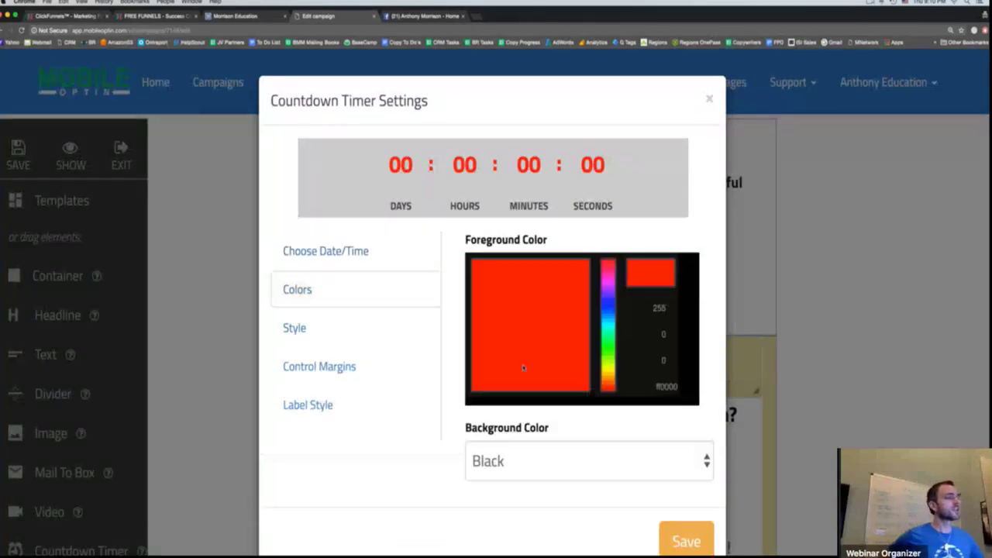
mouse_move(574, 273)
mouse_down()
mouse_move(566, 315)
mouse_move(566, 305)
mouse_up()
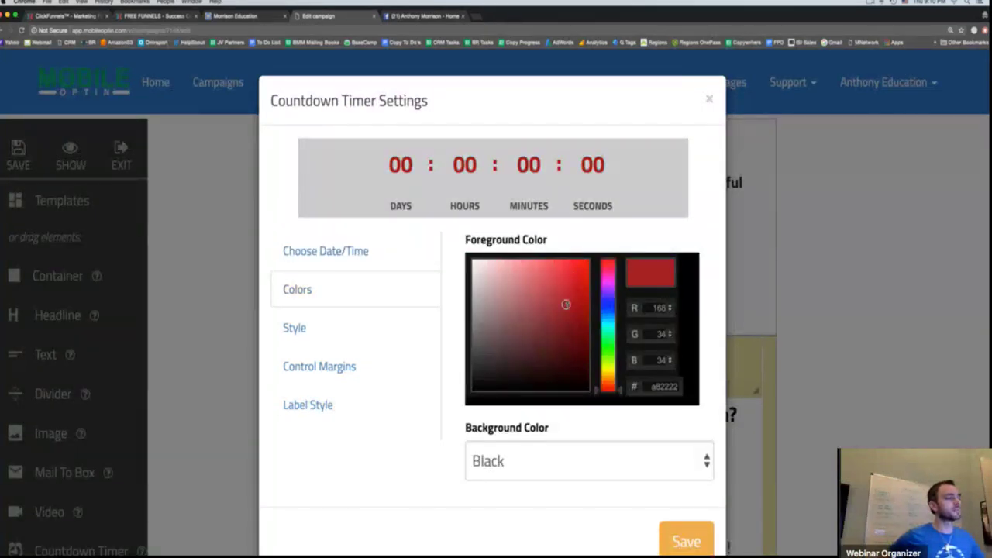
drag(608, 387, 608, 350)
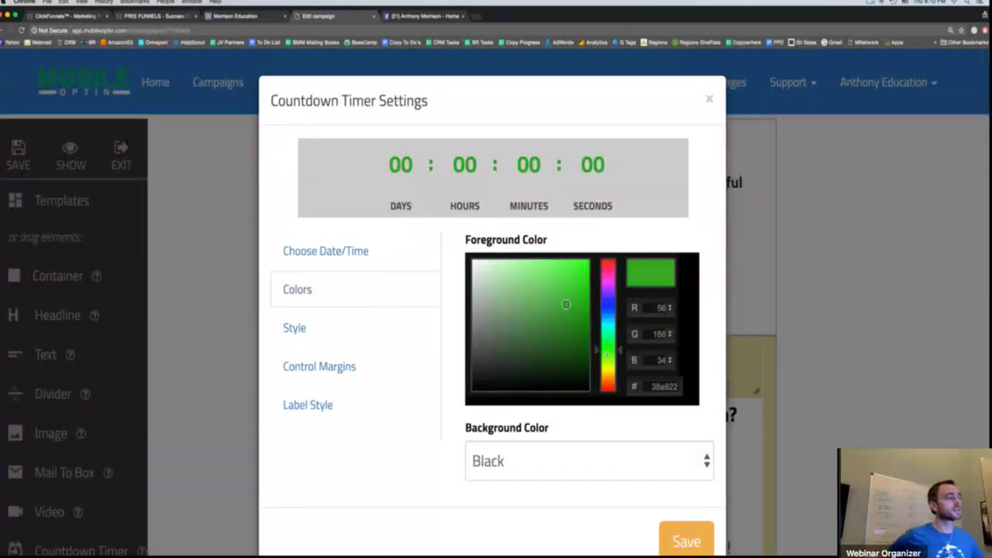
- Try Red as the timer's background color, return it to Black and save the timer settings
click(491, 450)
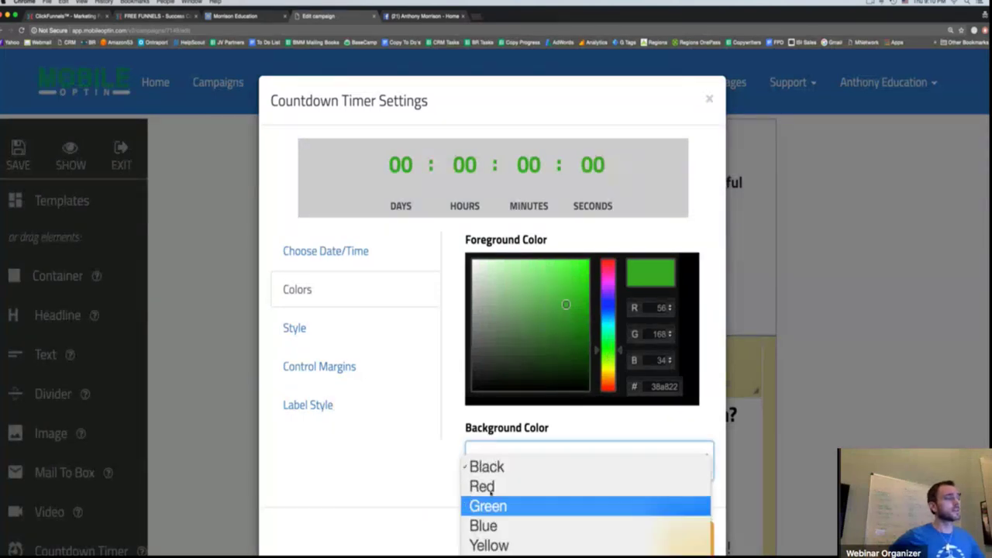
click(492, 482)
click(493, 480)
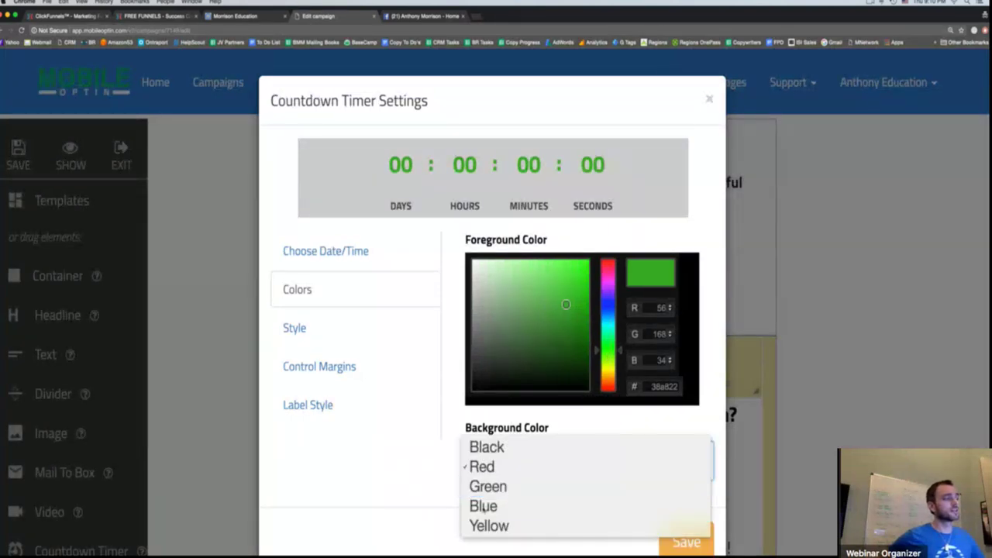
click(484, 507)
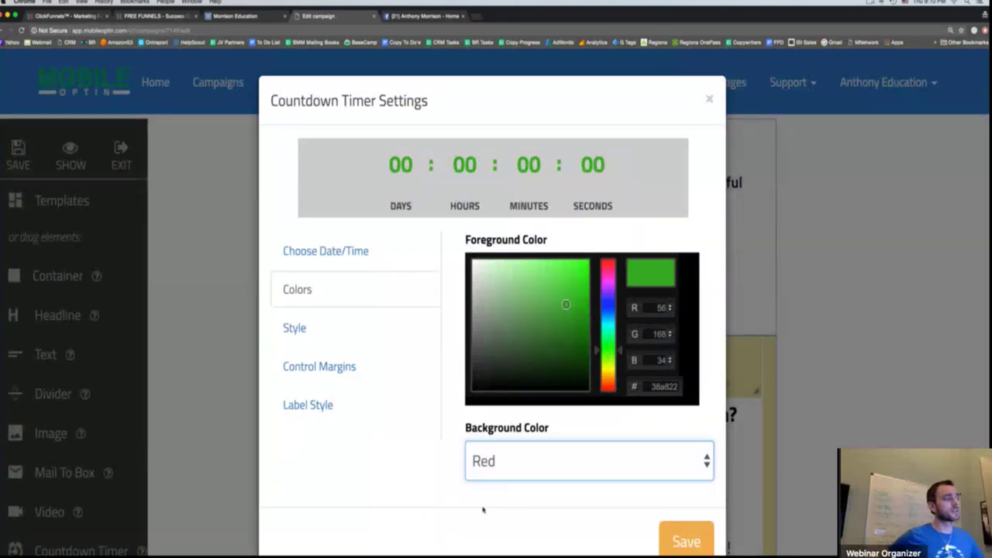
click(486, 465)
click(671, 517)
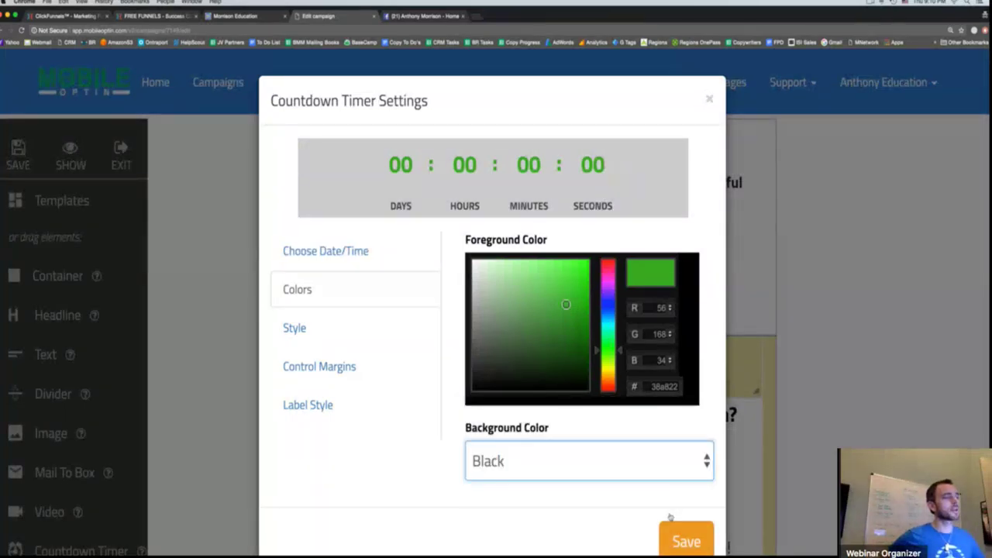
click(682, 538)
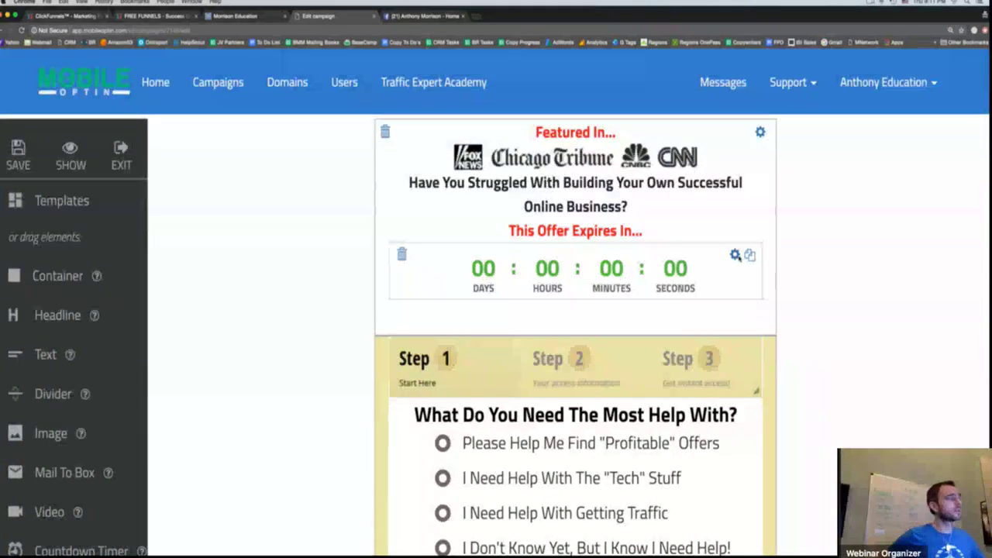
- Reopen the countdown timer's settings and set its style to Circle Line
click(735, 255)
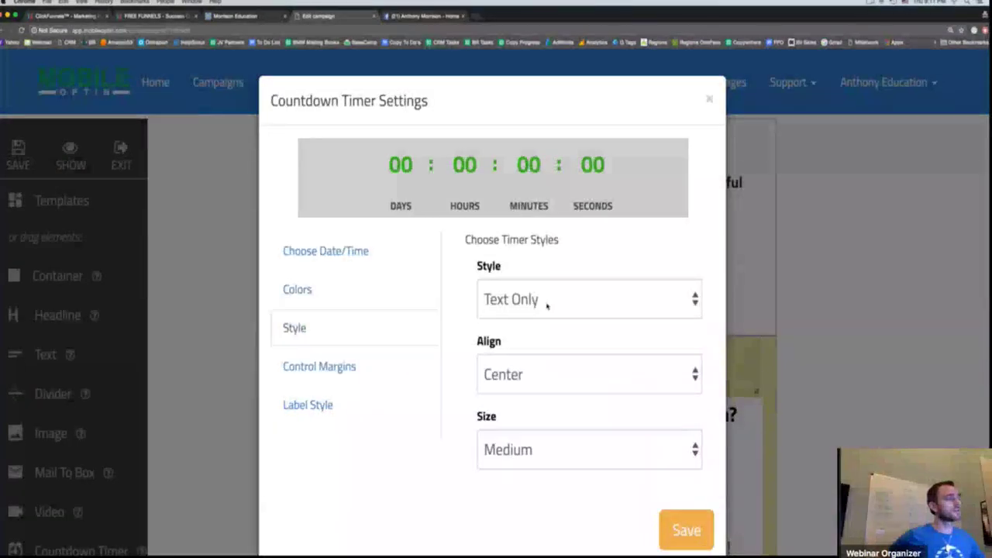
click(547, 303)
click(540, 325)
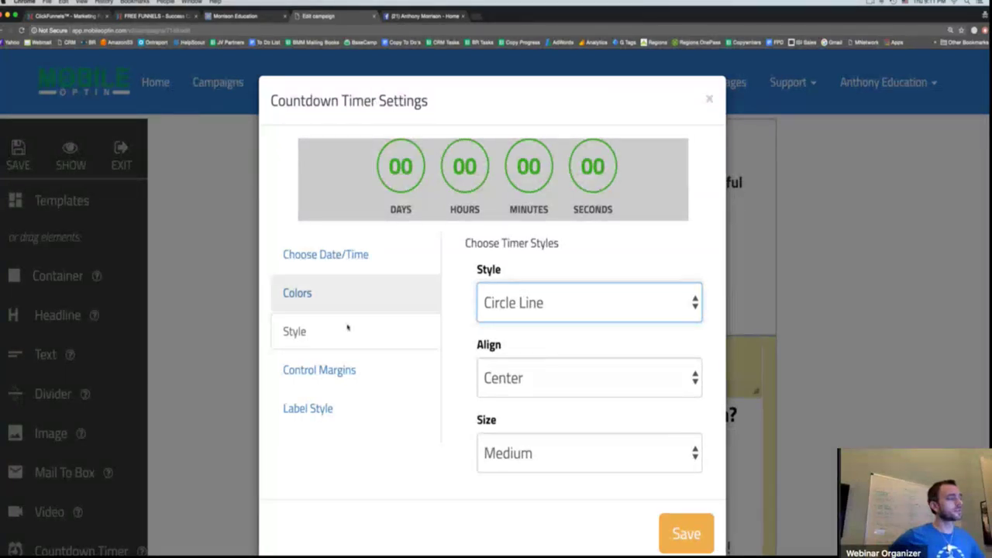
- Set the circle-style countdown timer's background color to Red
click(326, 293)
click(496, 465)
click(498, 490)
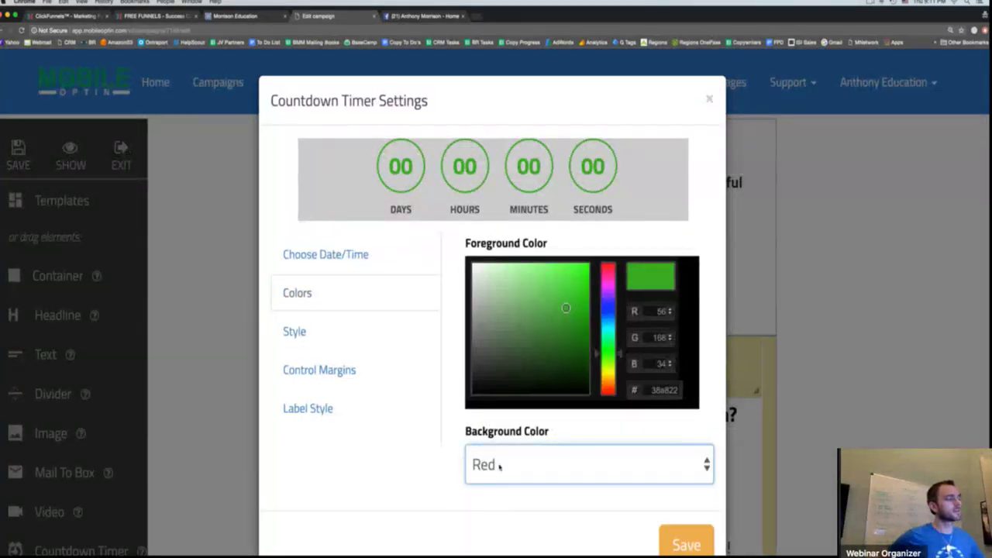
- Return the circle-style countdown timer's background color to Black and close its settings
click(500, 466)
click(488, 451)
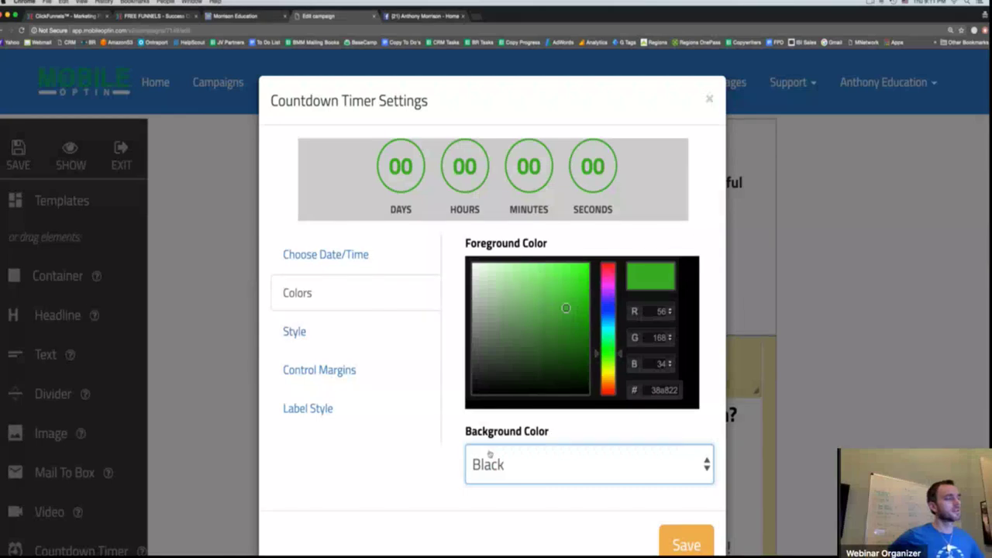
key(Escape)
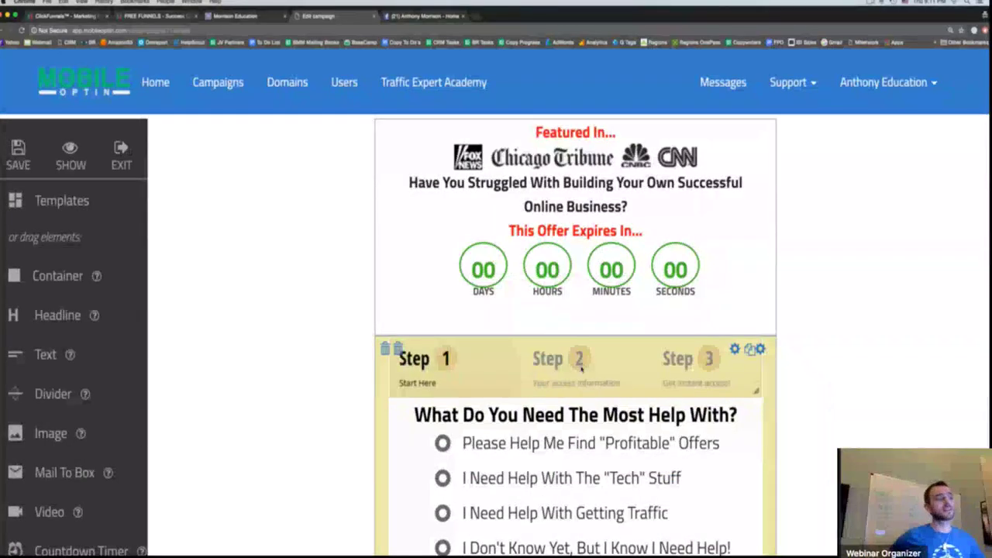
- Reopen the countdown timer's settings and set its style to Flat
mouse_move(733, 259)
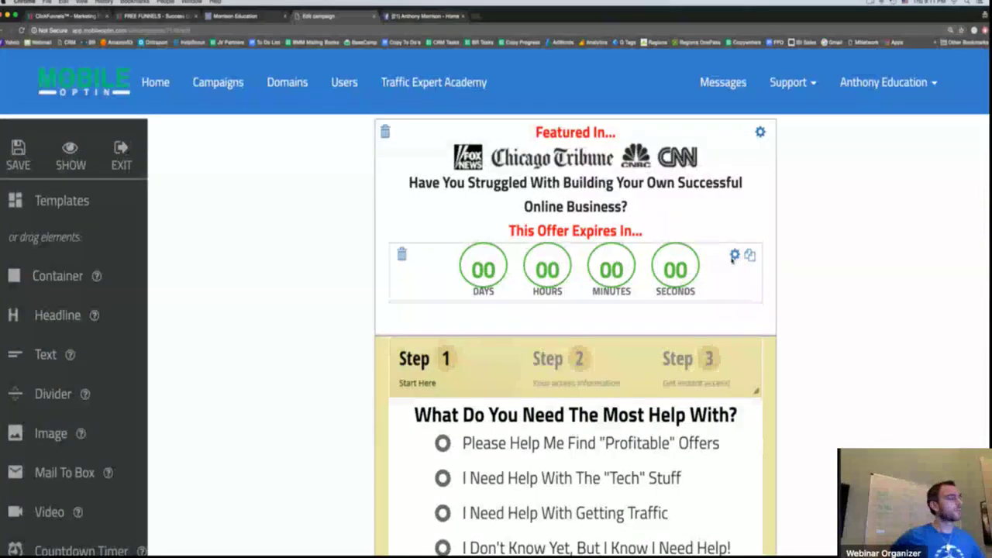
click(733, 259)
click(512, 304)
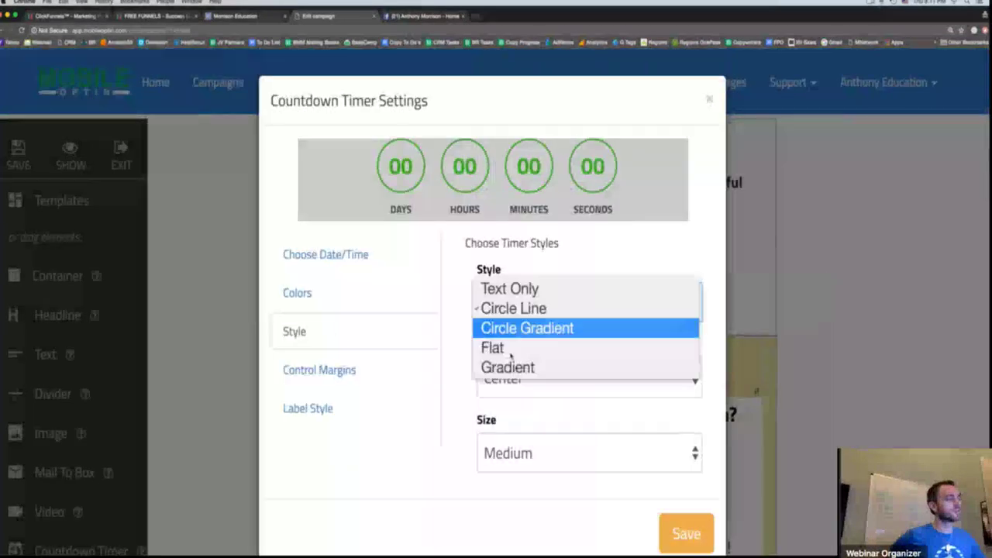
click(510, 349)
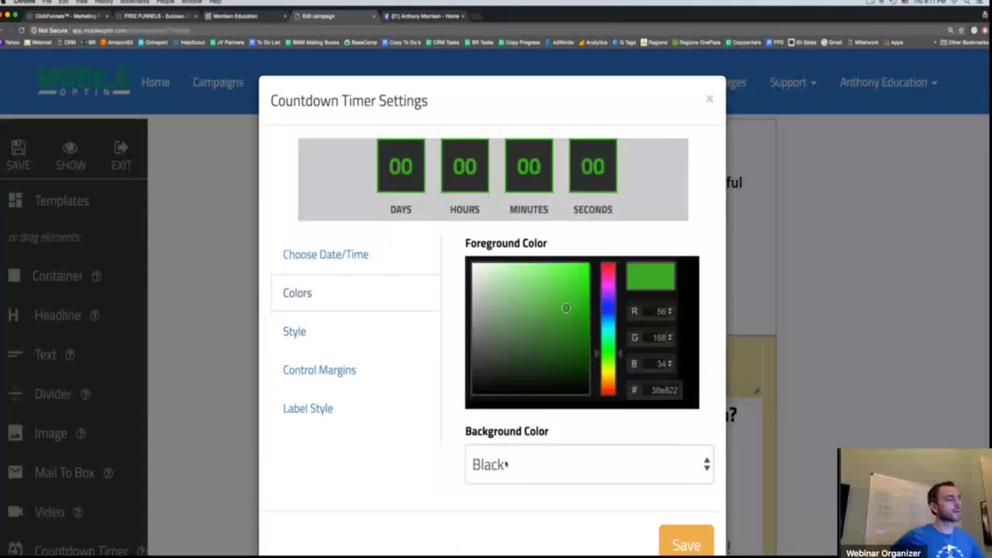
- Try Red and Blue as the flat timer's background color, return it to Black and save the timer settings
click(504, 466)
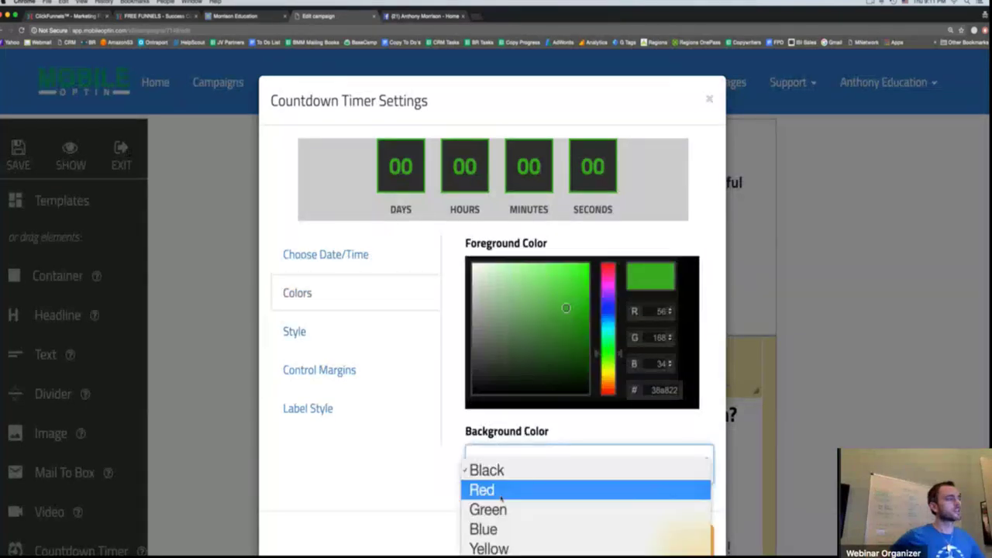
click(501, 493)
click(488, 469)
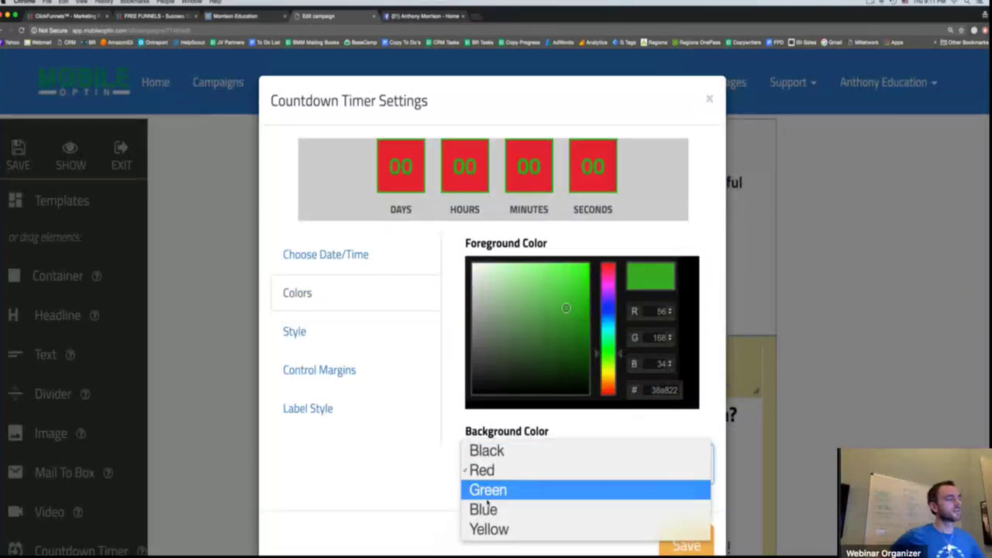
click(487, 505)
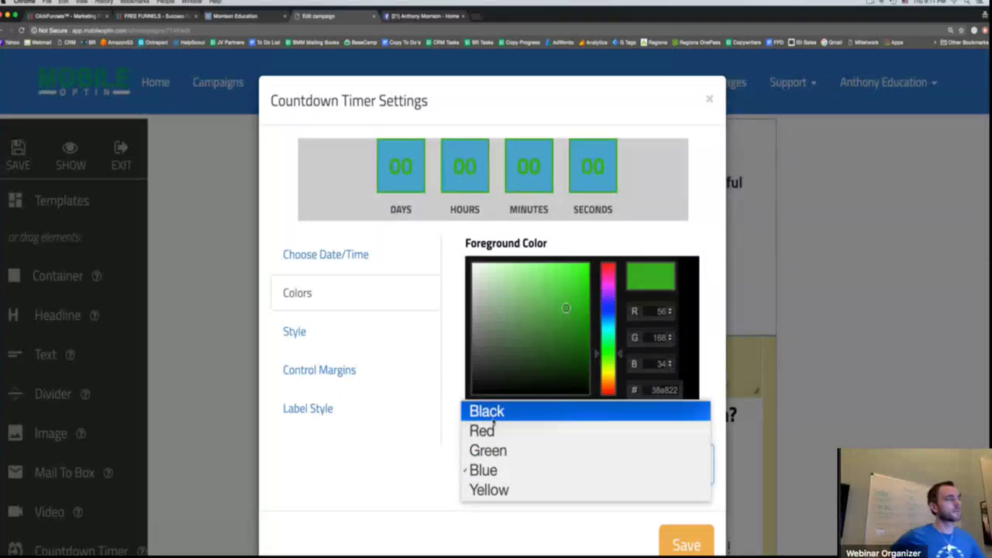
click(493, 419)
click(686, 545)
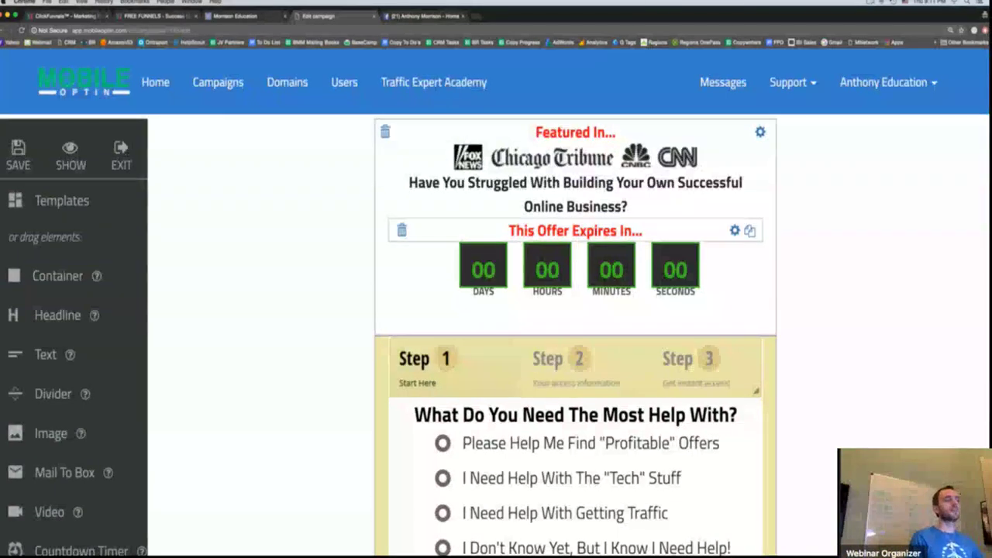
- Select the "This Offer Expires In..." headline text, try left and right alignment, and return it to centered
click(593, 231)
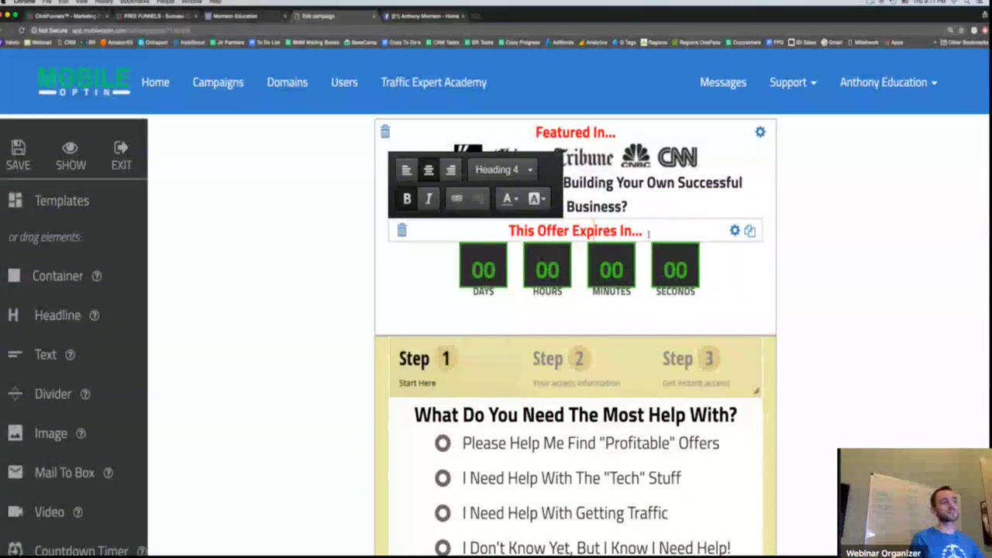
drag(648, 233, 507, 231)
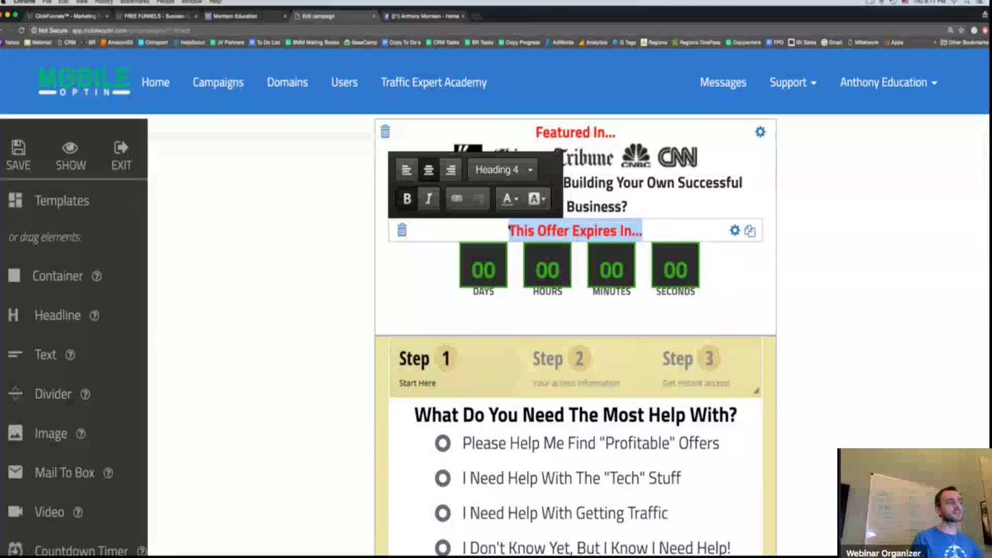
click(500, 169)
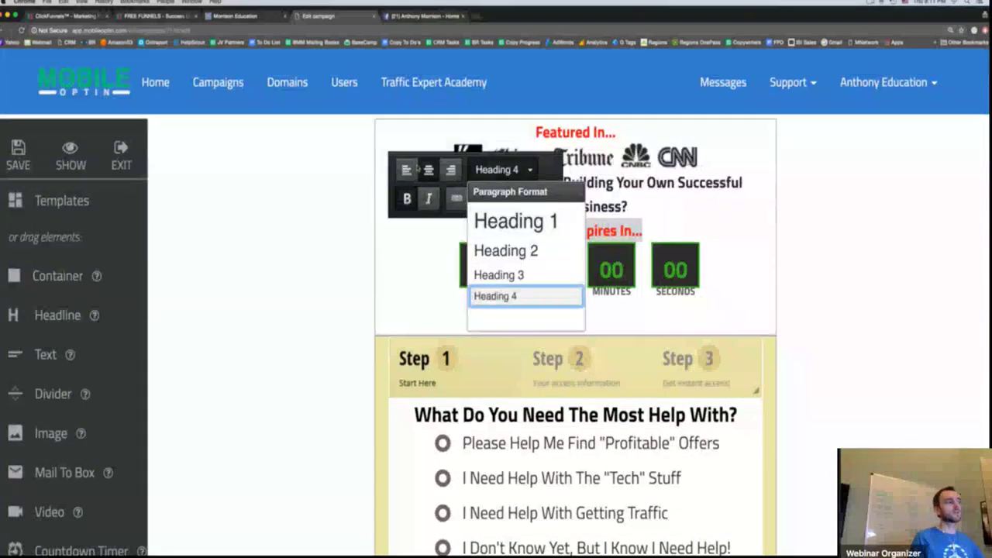
click(507, 172)
click(406, 169)
click(428, 169)
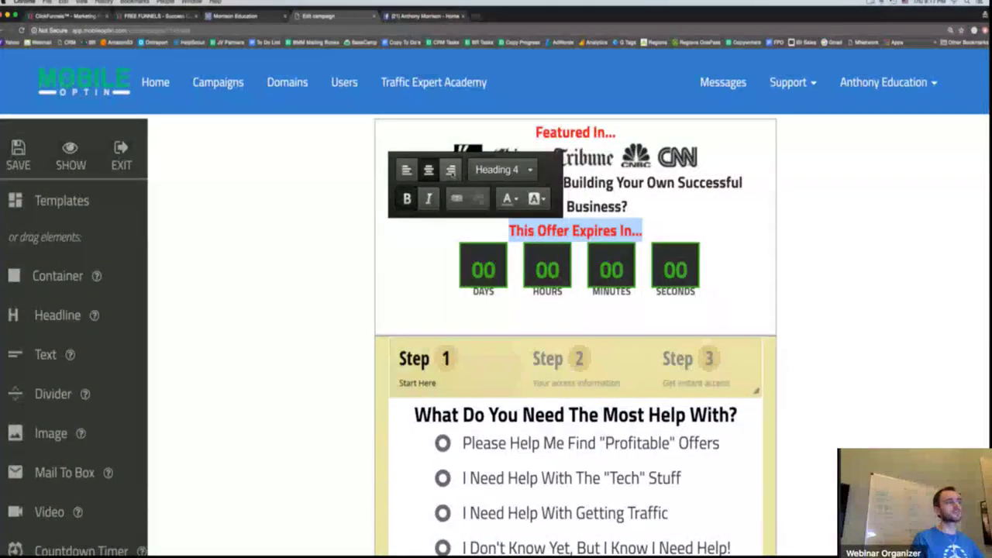
click(449, 170)
click(428, 170)
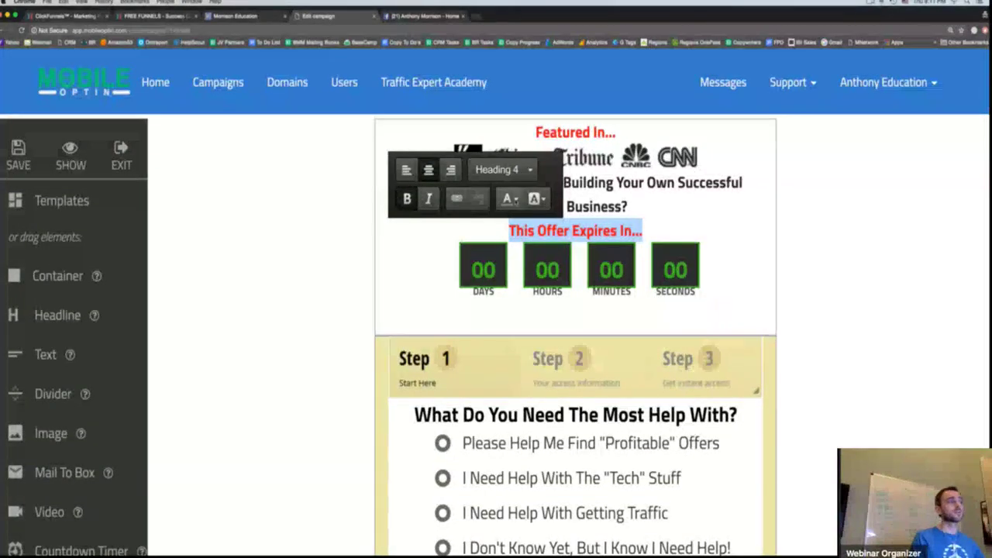
- Try cyan for the "This Offer Expires In..." text, set it to blue and highlight it in yellow
click(510, 199)
click(564, 262)
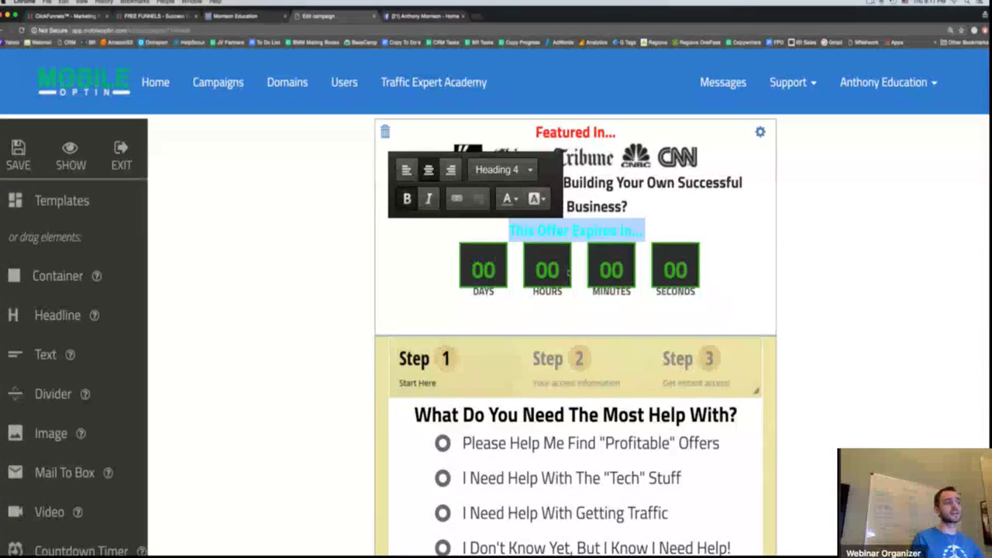
click(508, 205)
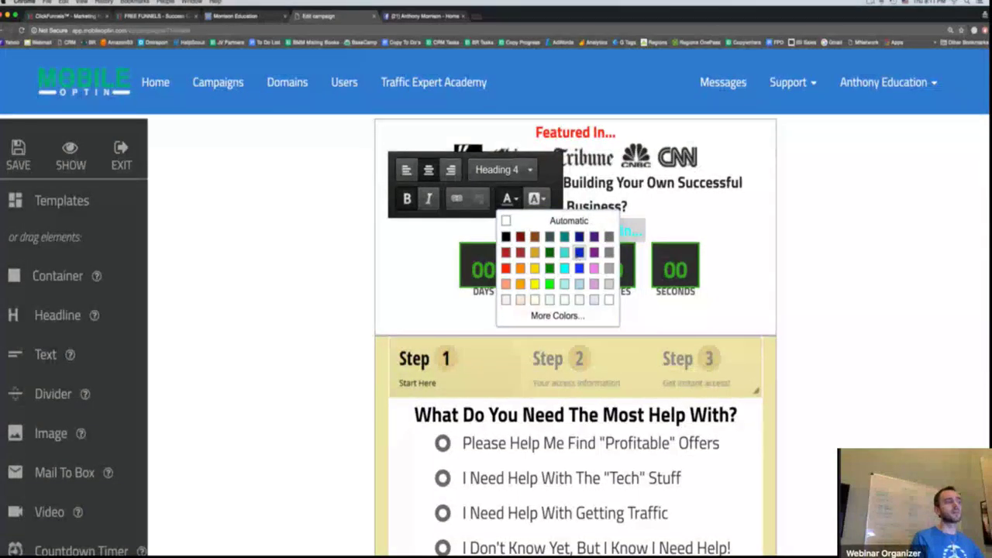
click(579, 253)
click(509, 199)
click(579, 253)
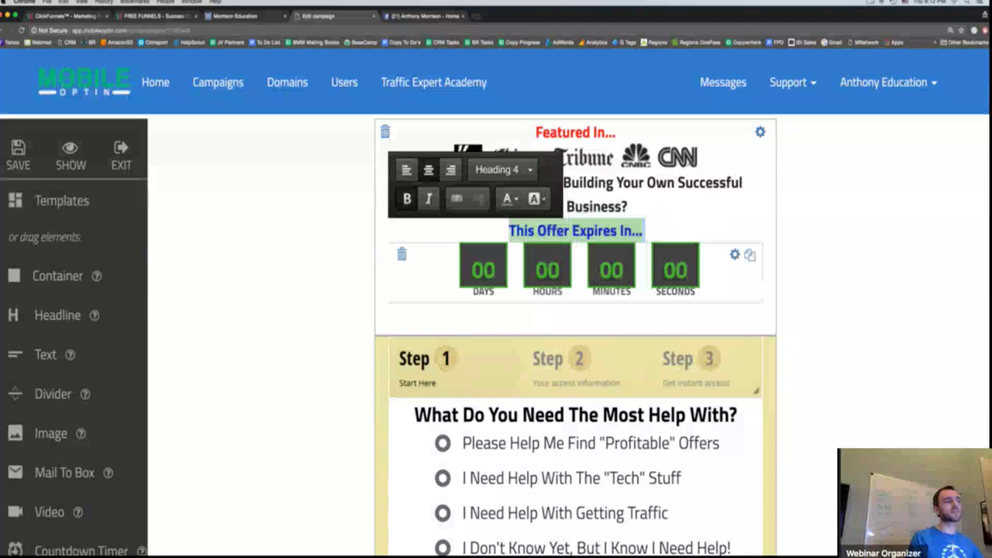
click(667, 208)
click(271, 279)
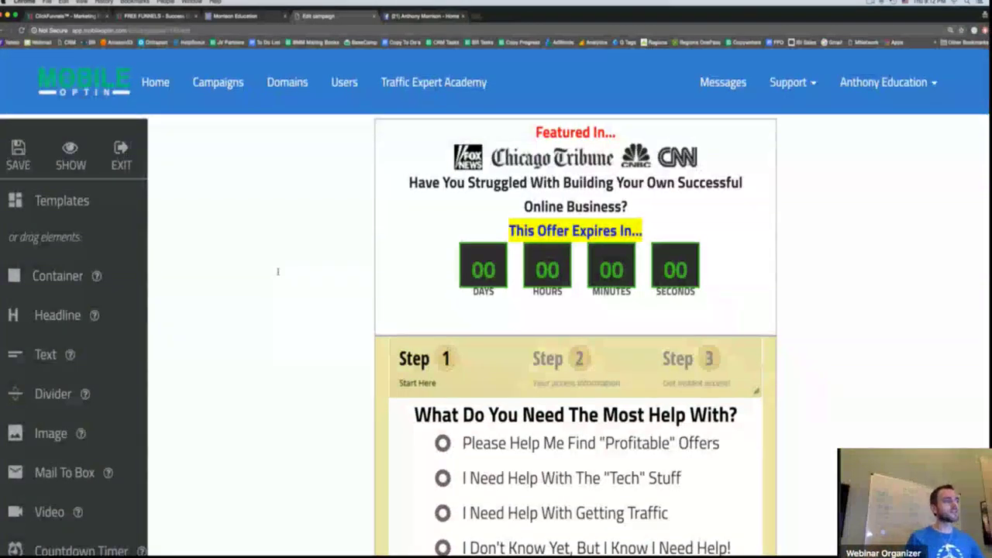
- Move the "This Offer Expires In..." headline above the "Have You Struggled With Building Your Own Successful Online Business?" headline
mouse_move(689, 220)
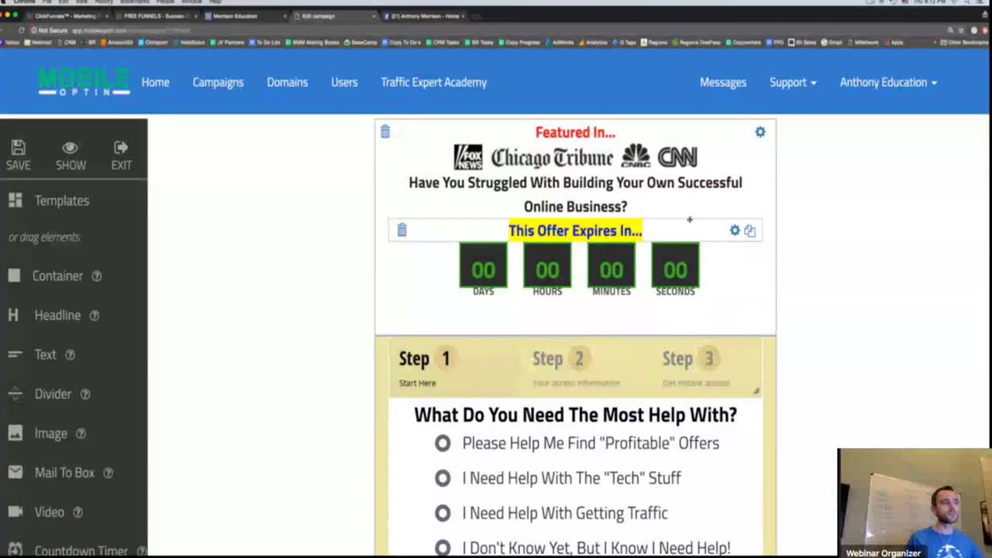
drag(689, 220, 677, 204)
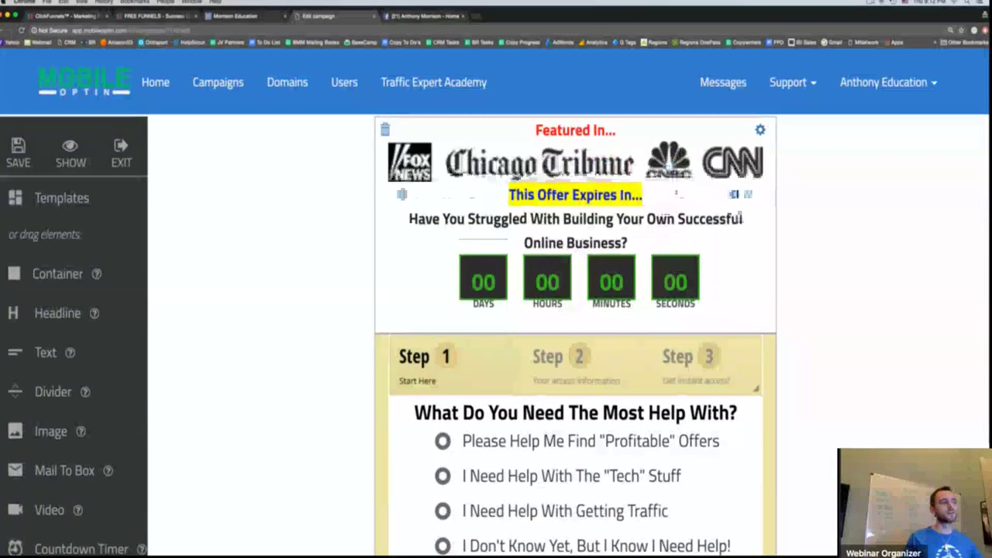
click(656, 195)
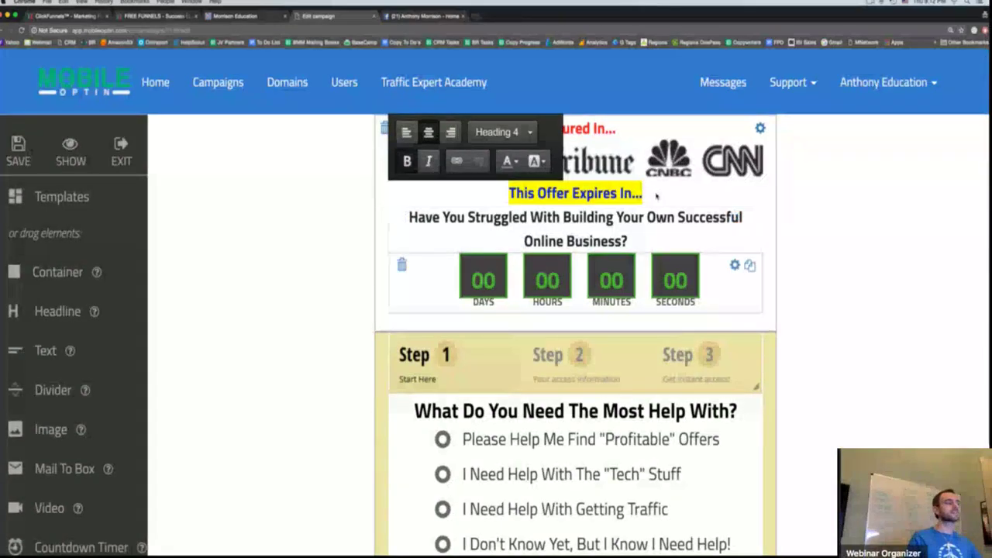
- Open the campaign settings and look over the campaign name and domain fields
scroll(353, 334, down, 1)
scroll(353, 333, down, 3)
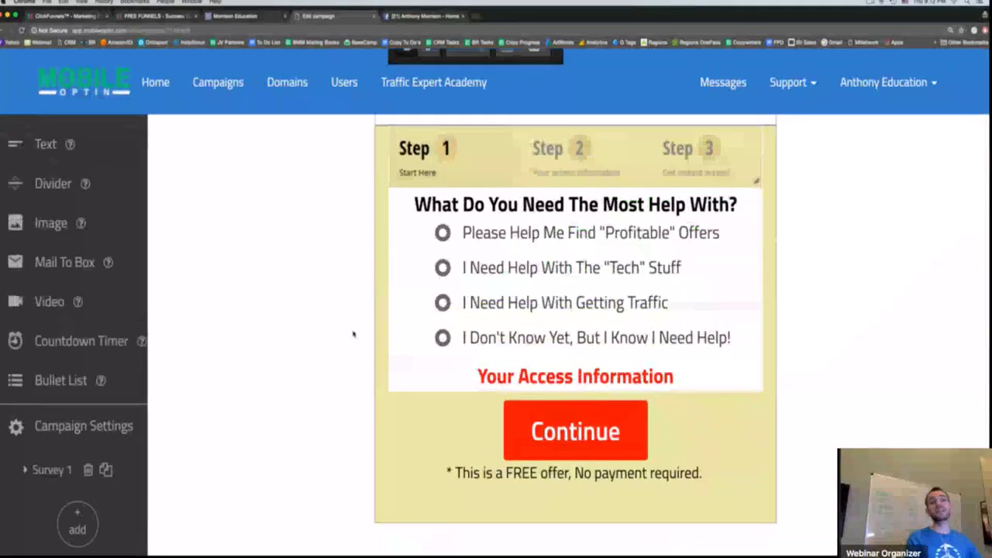
scroll(353, 333, up, 3)
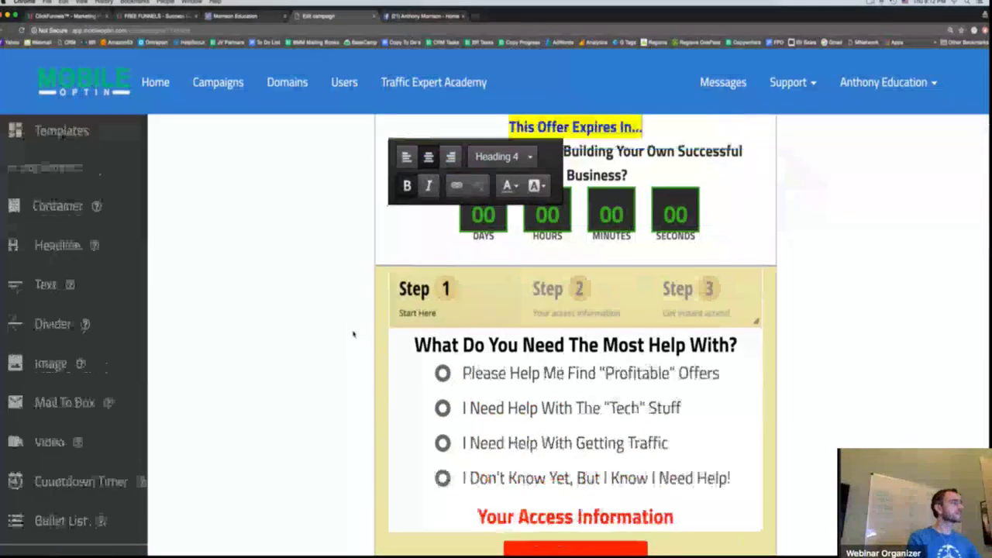
scroll(352, 333, up, 2)
scroll(122, 376, down, 3)
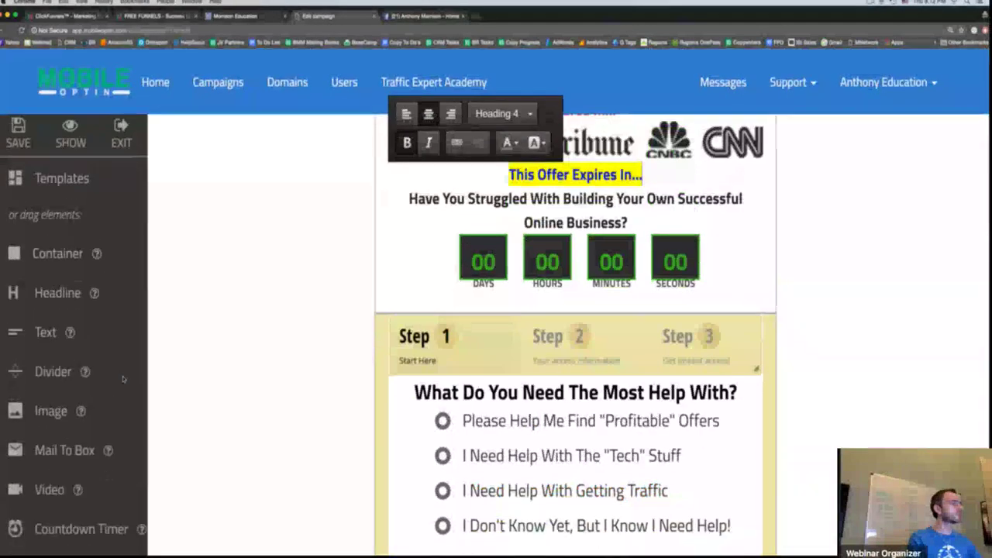
click(84, 474)
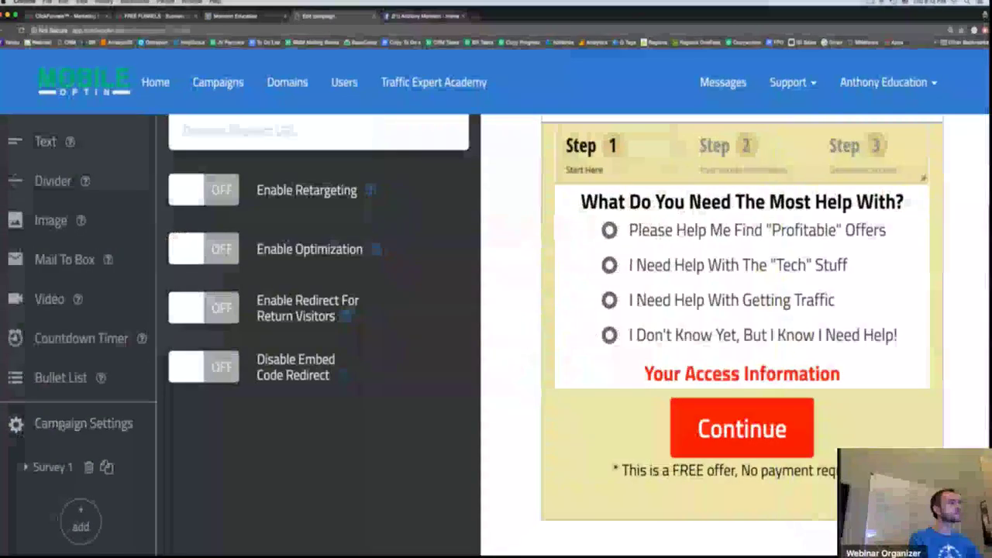
scroll(359, 392, up, 2)
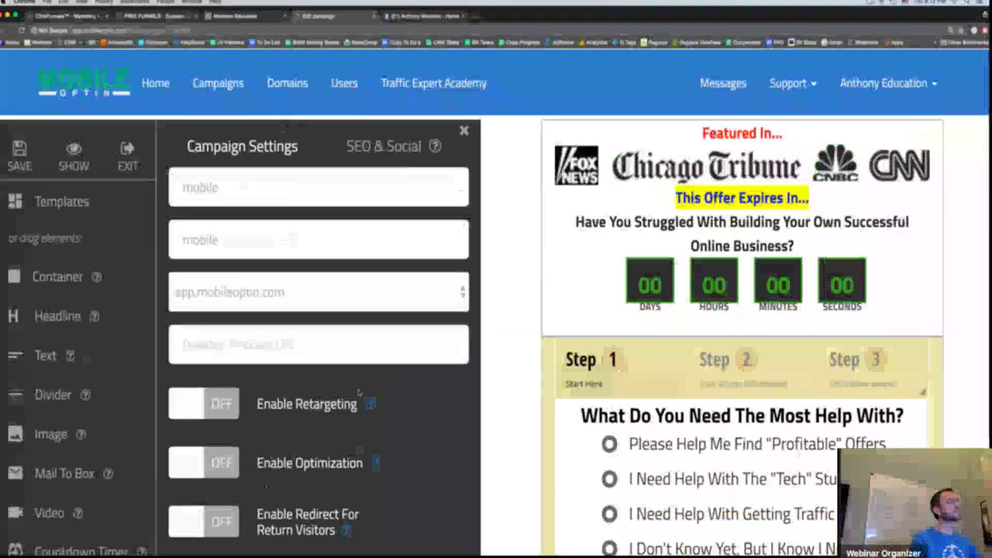
double_click(203, 188)
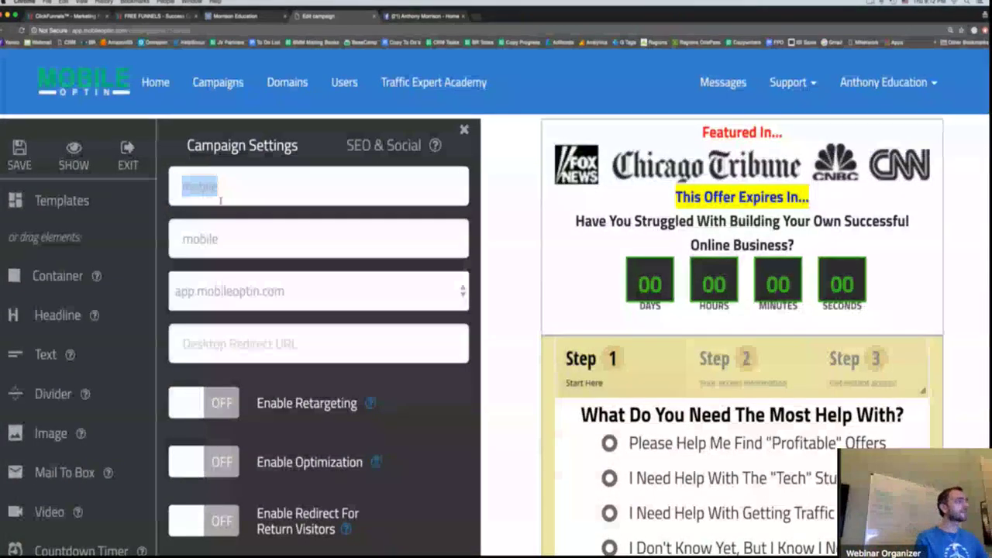
click(223, 306)
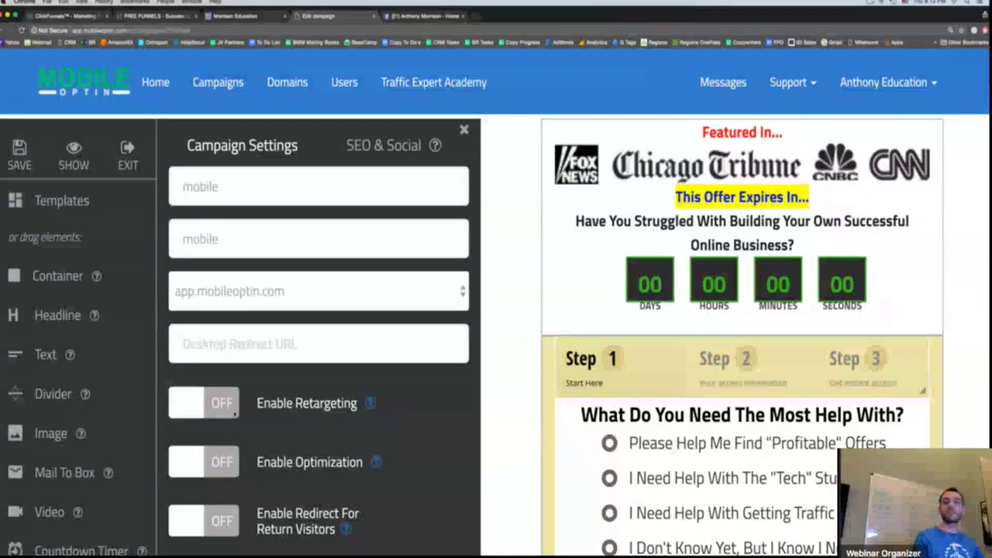
- Switch on the redirect for return visitors to view its visit-count and URL options, and switch it back off
scroll(224, 415, down, 3)
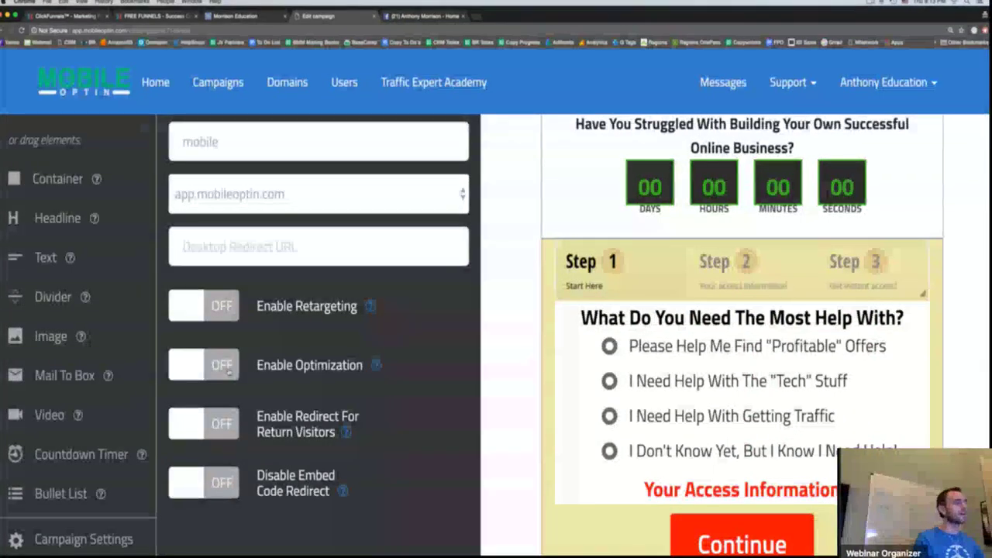
click(219, 308)
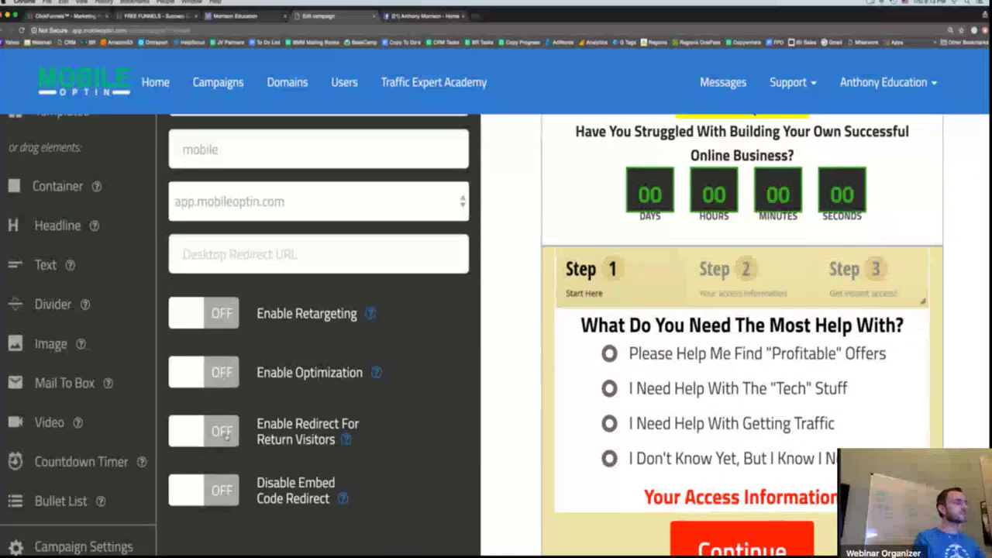
click(225, 437)
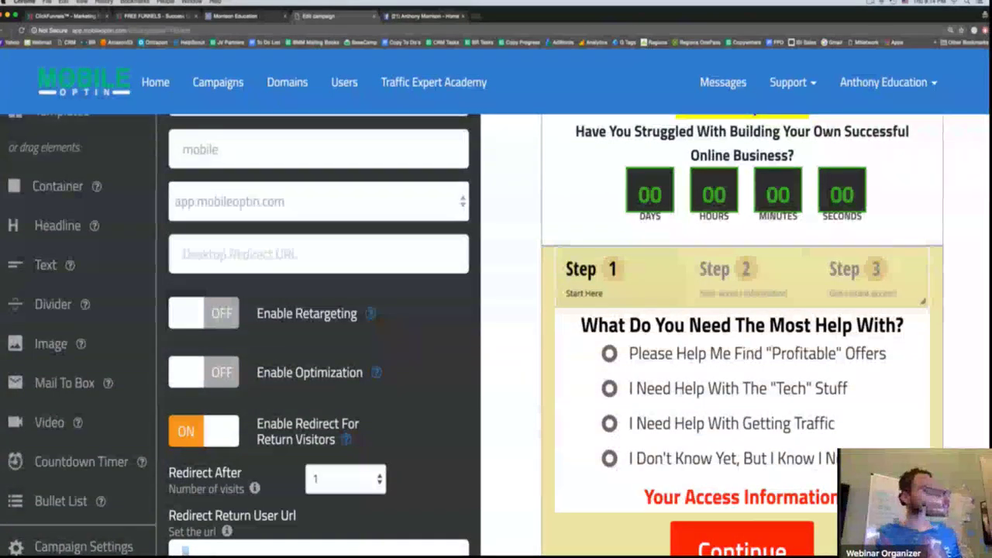
click(214, 431)
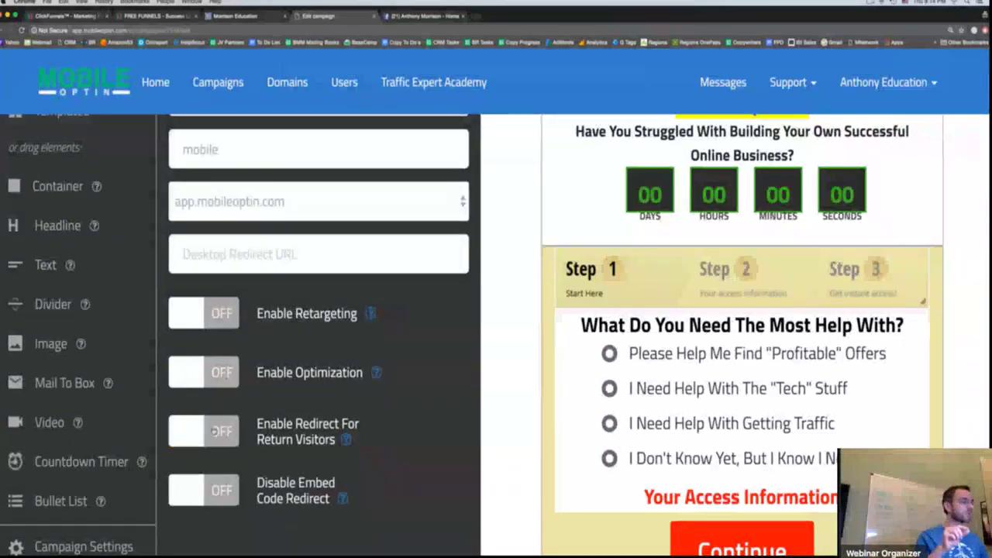
- Bring up the survey's Redirect on Success, redirect URL, email subject and message fields for review
scroll(214, 432, down, 2)
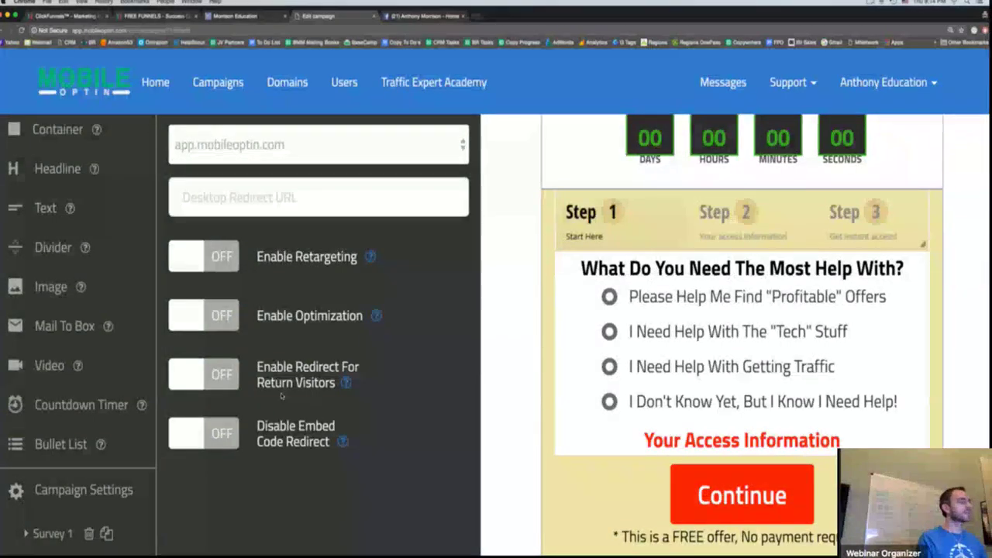
scroll(281, 396, up, 5)
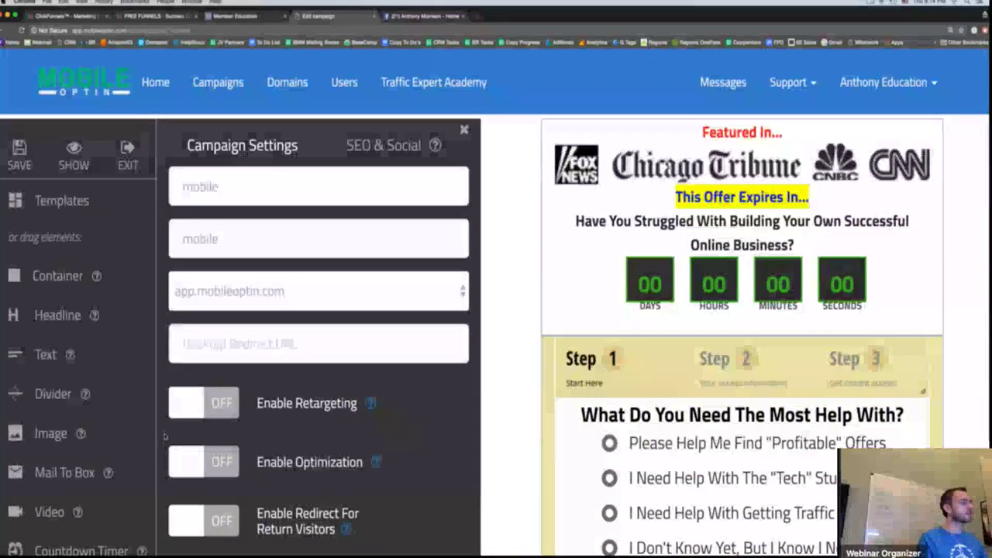
scroll(320, 347, down, 7)
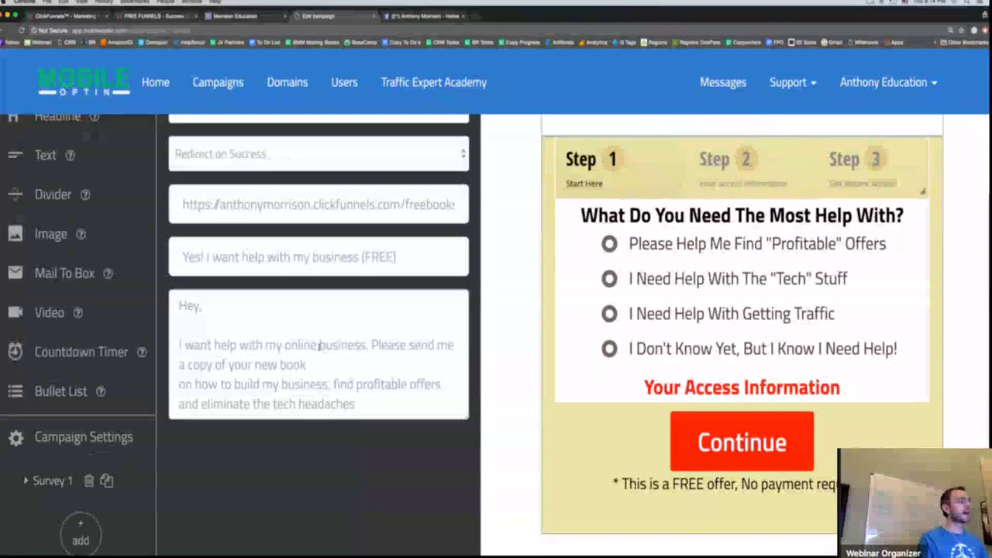
- Look over the survey's autoresponder and mailing list options, keeping DF Get Response and destinfloridacom selected
scroll(319, 347, up, 7)
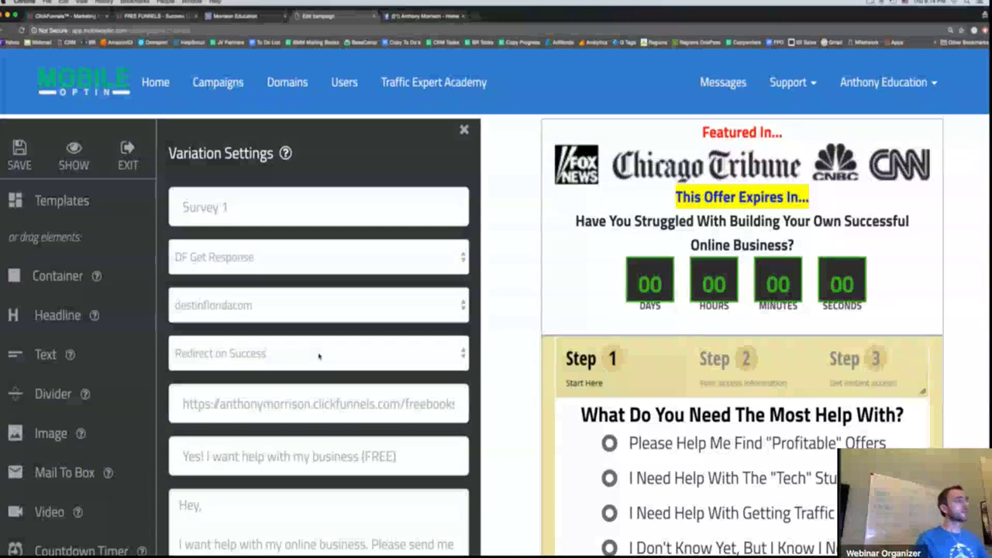
click(205, 257)
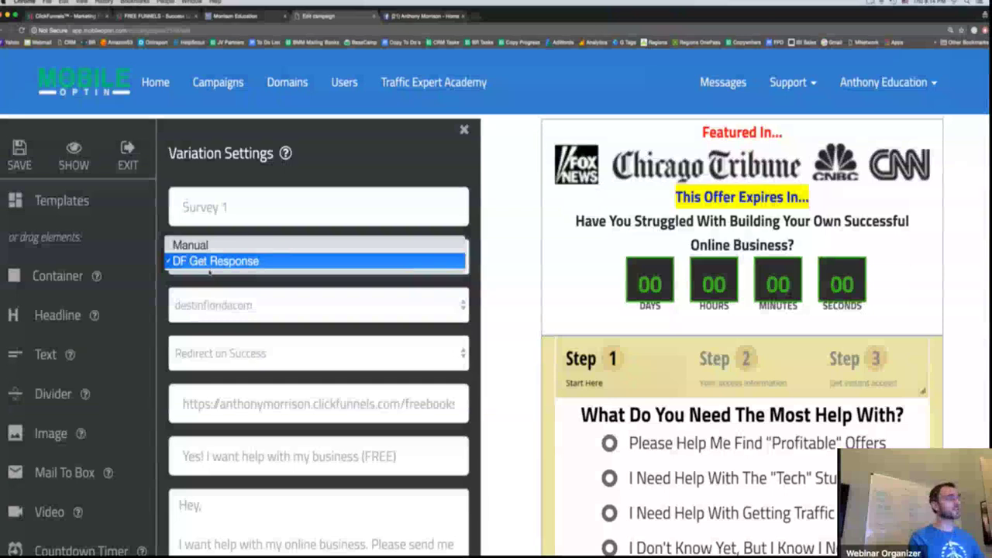
click(211, 264)
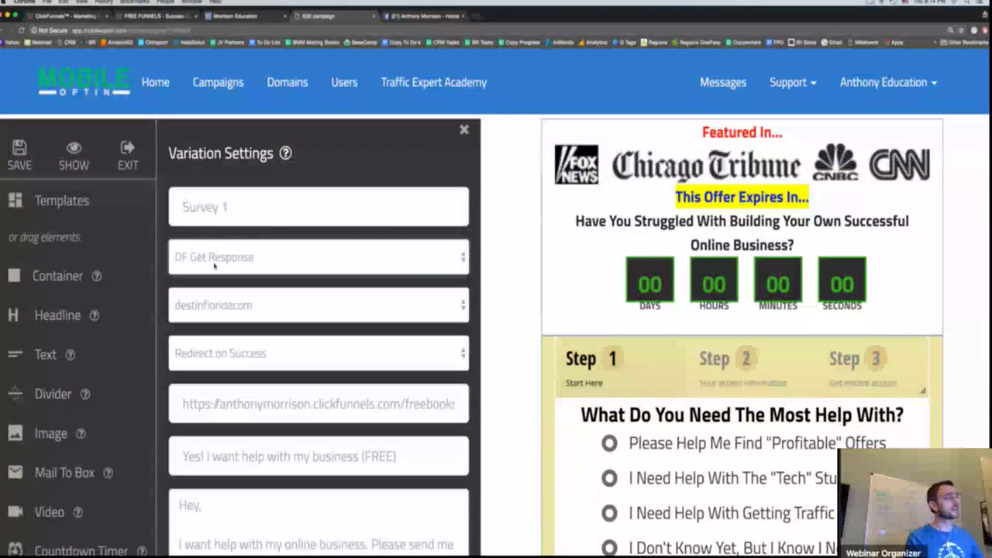
click(225, 305)
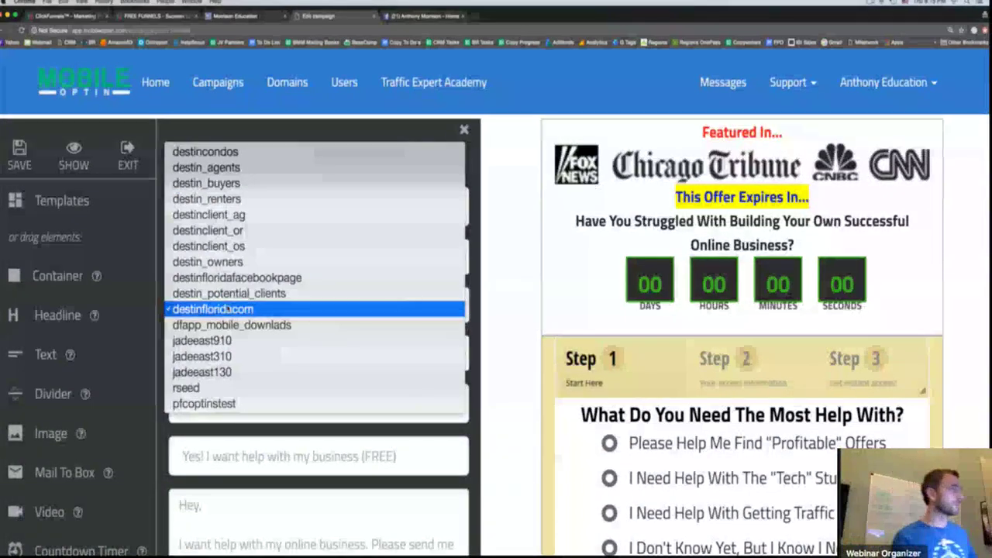
click(224, 309)
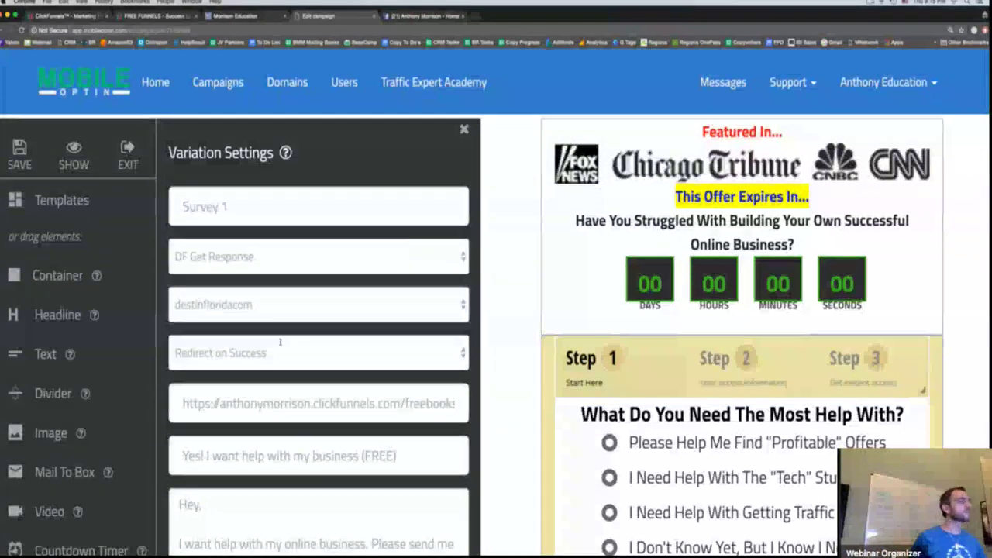
- Review the survey's redirect options and redirect URL, and set the redirect behaviour to Always Redirect
scroll(279, 342, down, 4)
click(234, 224)
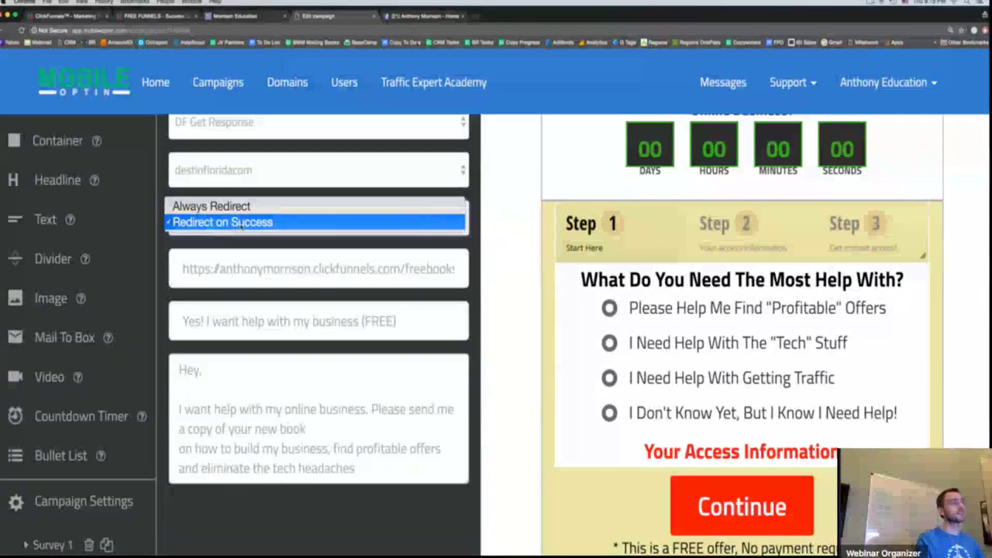
click(241, 224)
triple_click(243, 270)
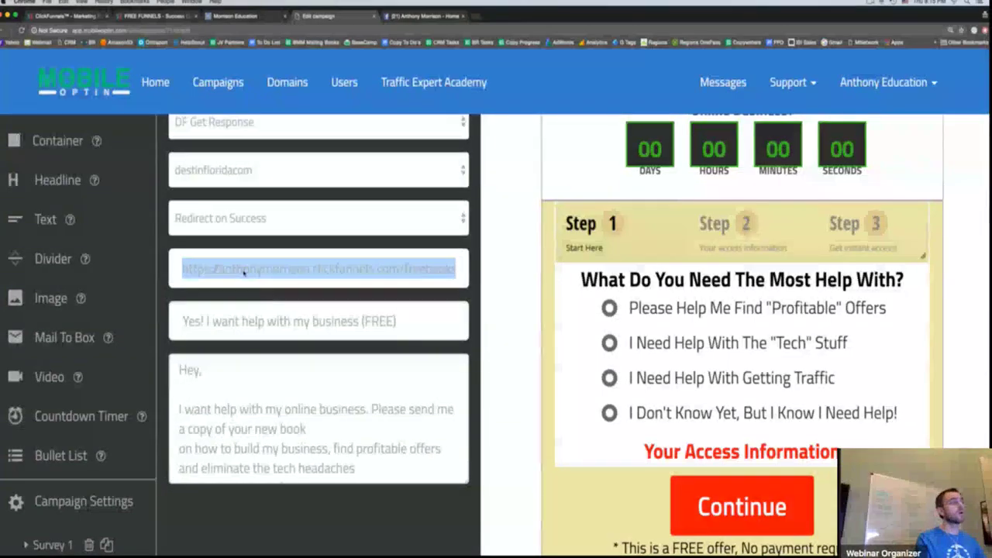
click(238, 226)
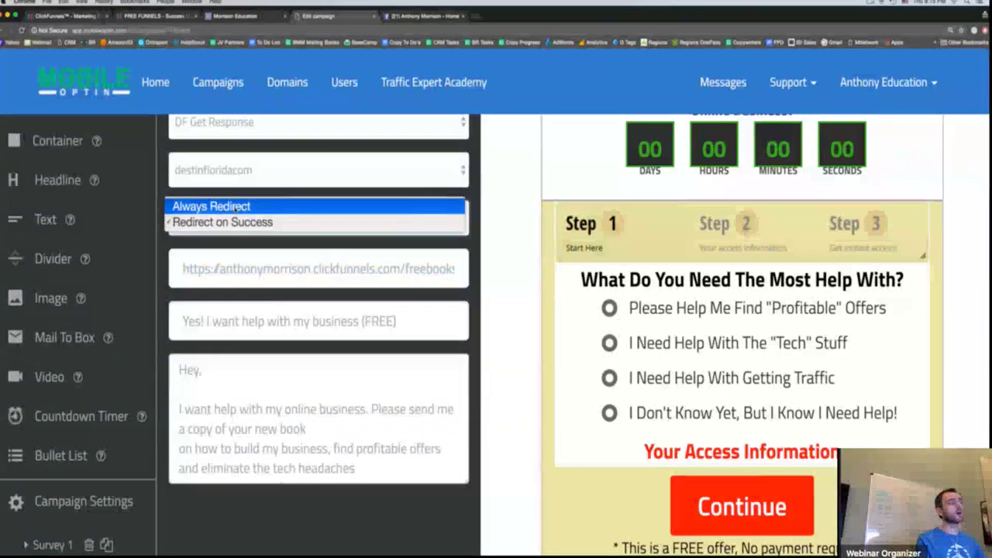
click(231, 206)
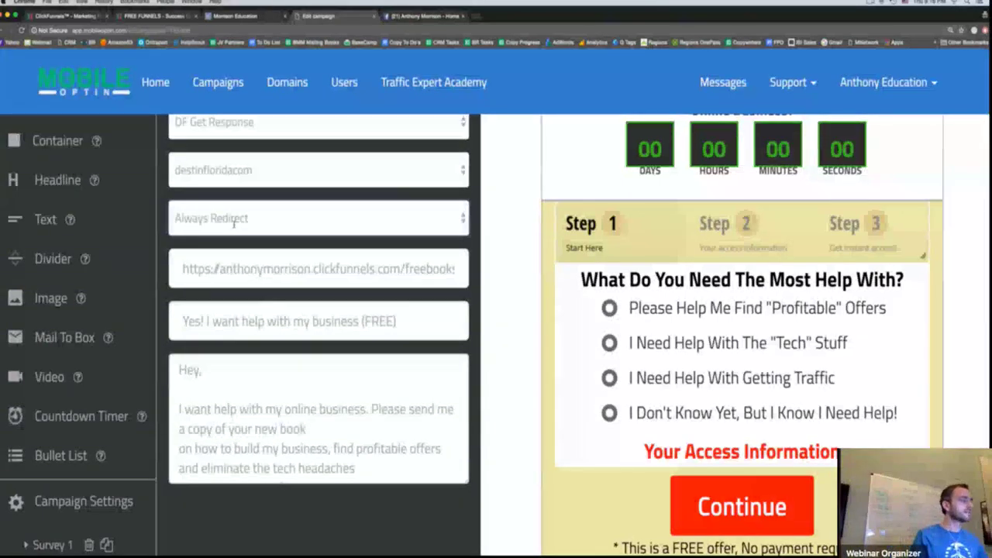
- Replace "Yes" with "NO" at the start of the survey's email subject "I want help with my business (FREE)"
scroll(308, 362, down, 3)
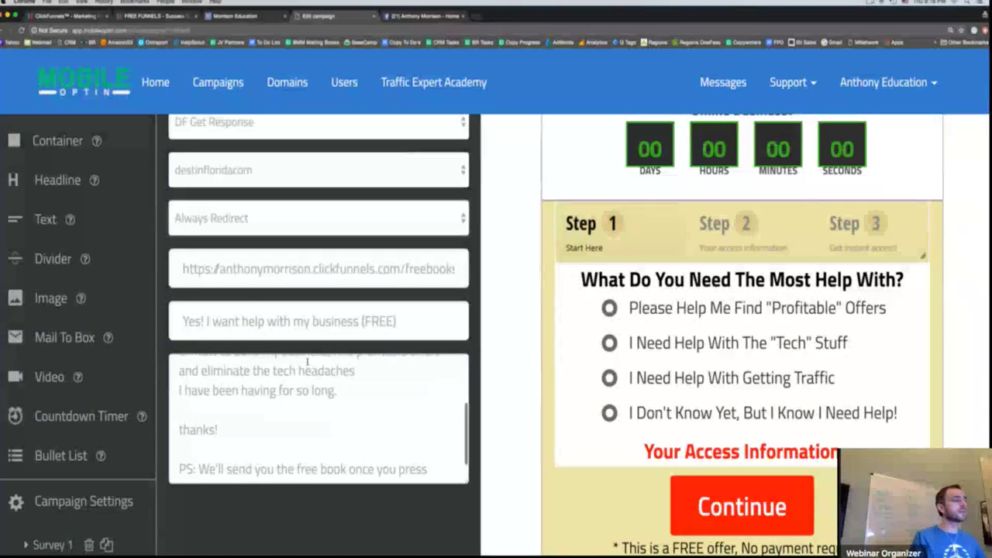
scroll(307, 362, up, 5)
scroll(324, 325, down, 1)
triple_click(325, 270)
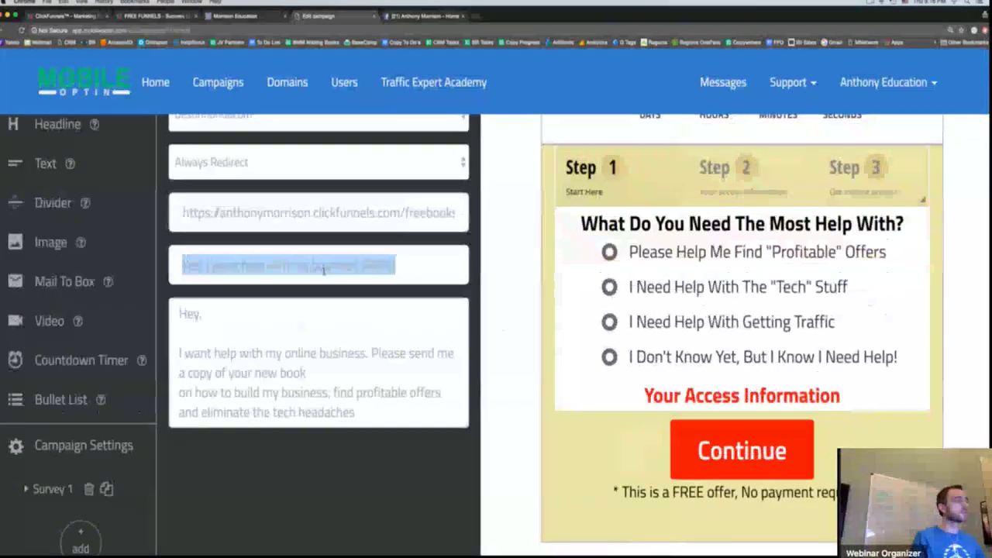
click(324, 270)
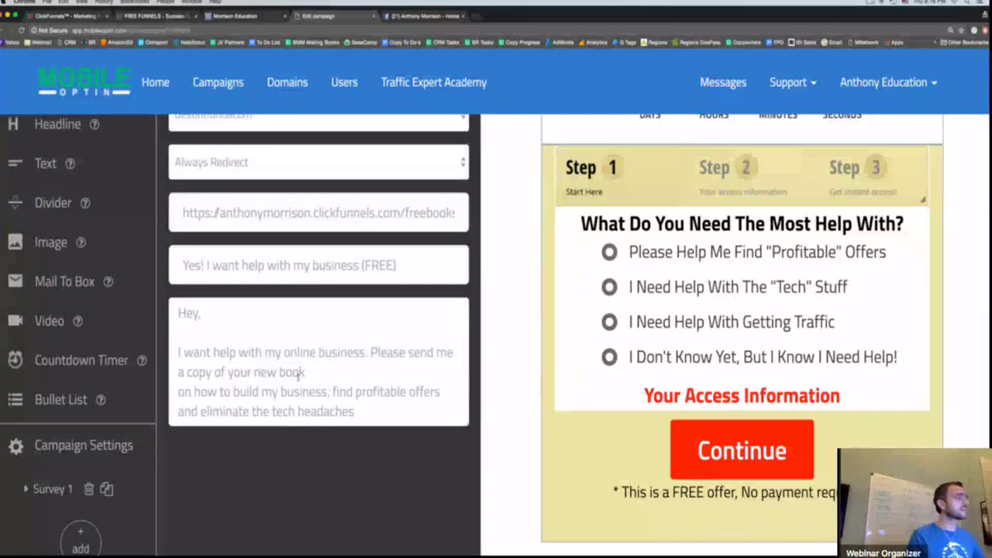
double_click(180, 266)
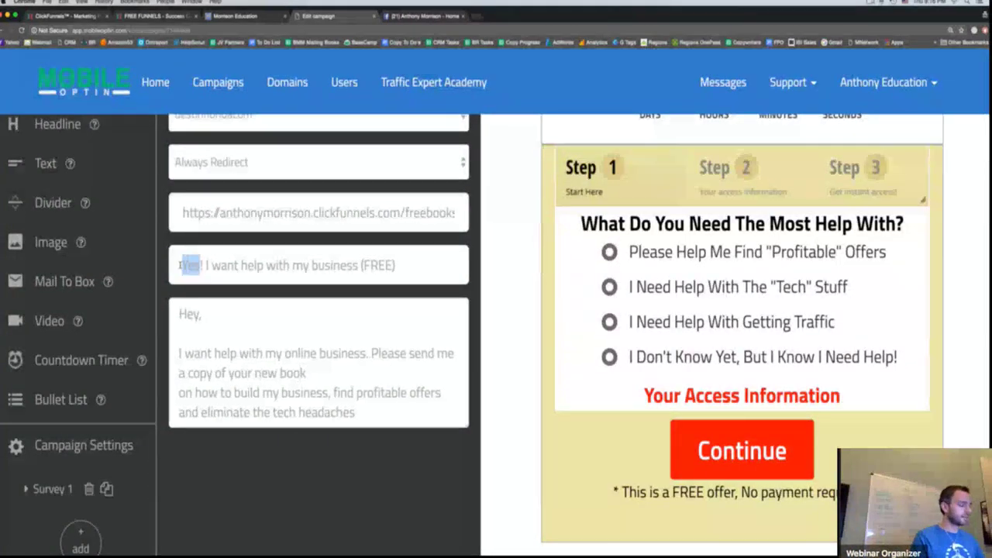
text(NO)
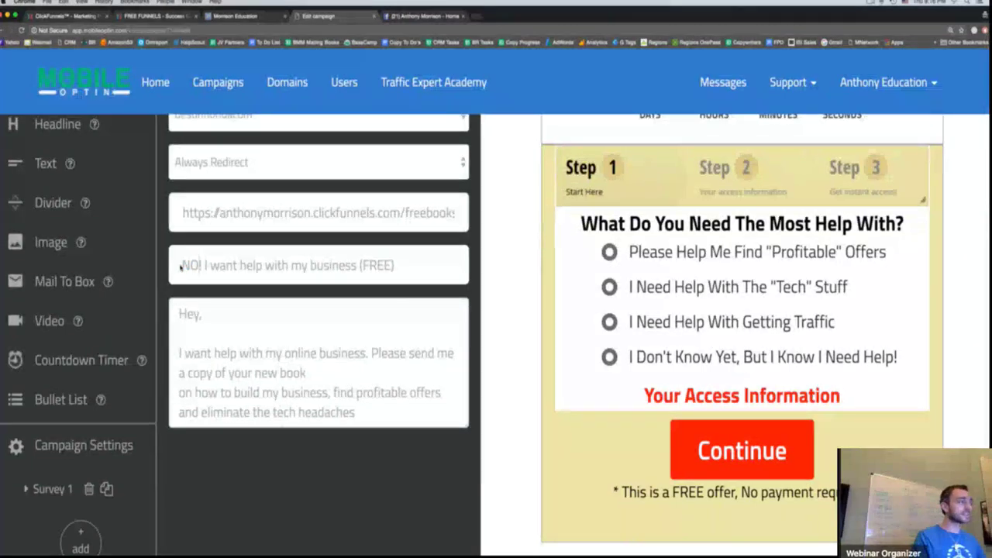
- Minimize the Movie Recording window that covers the survey's variation settings
scroll(181, 265, up, 4)
scroll(505, 424, down, 2)
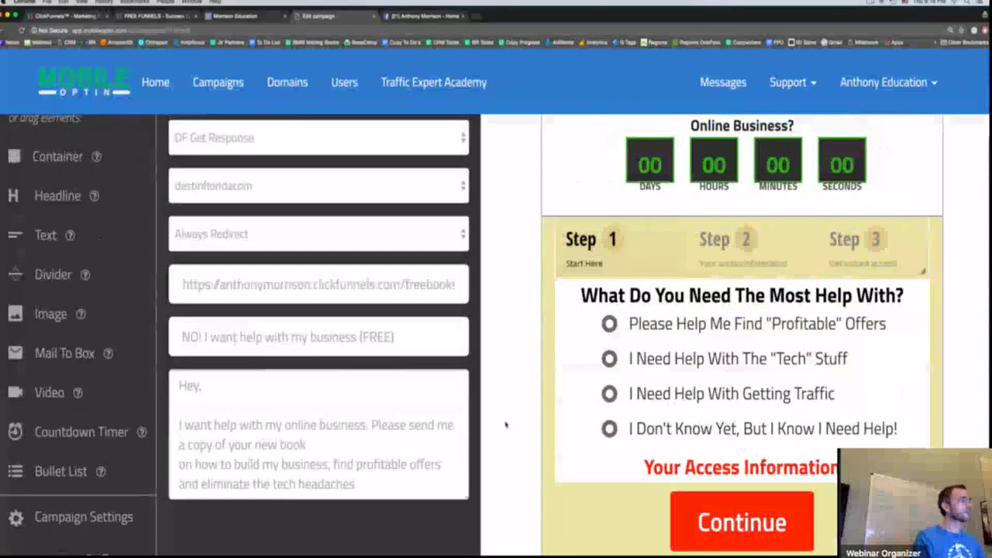
scroll(505, 425, down, 2)
scroll(497, 424, up, 6)
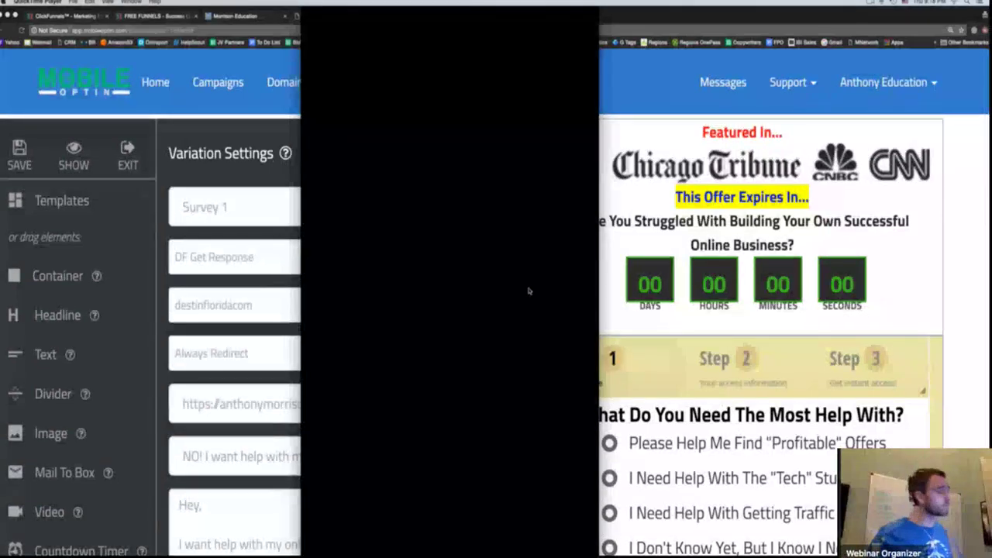
mouse_move(319, 38)
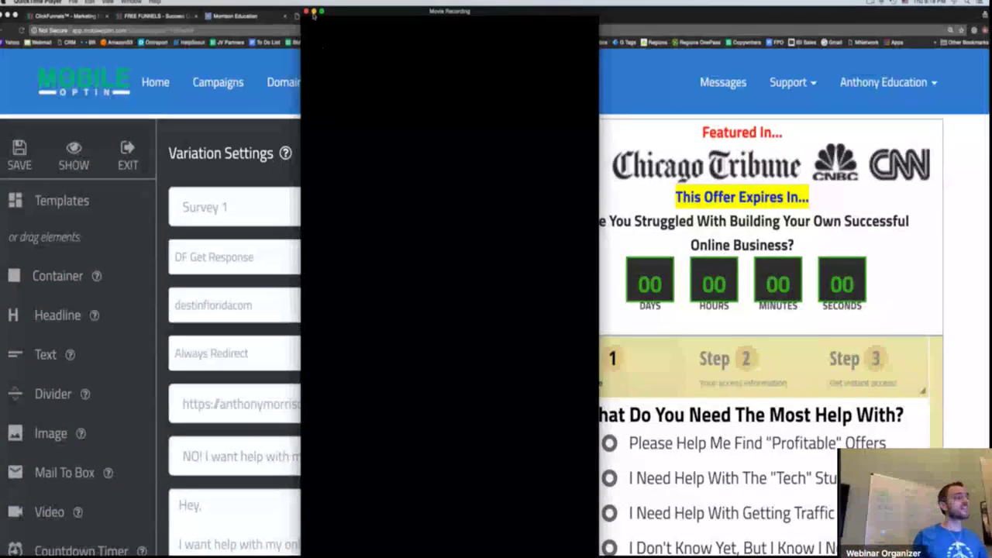
click(313, 12)
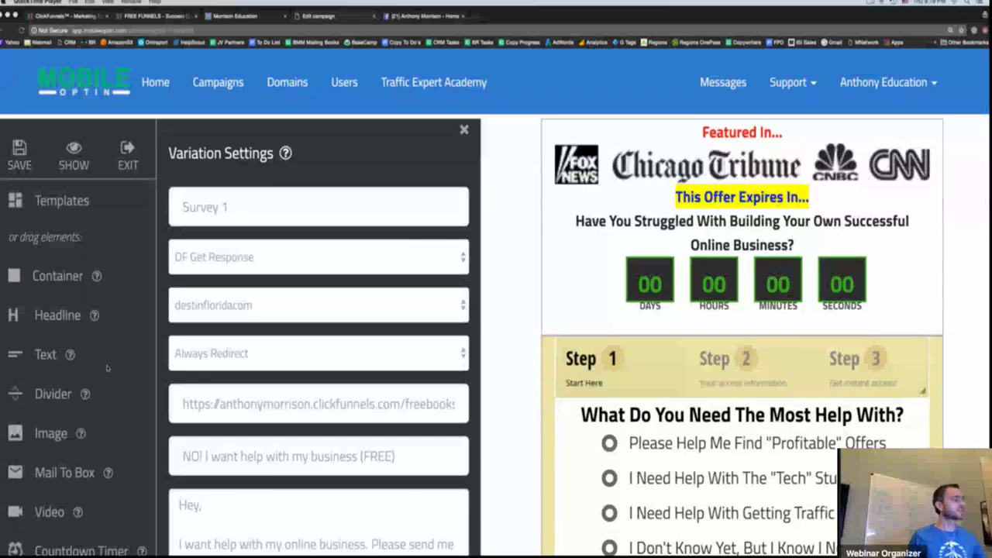
- Clone the Survey 1 variation and split the traffic 50% to each of the two variations
scroll(106, 369, down, 3)
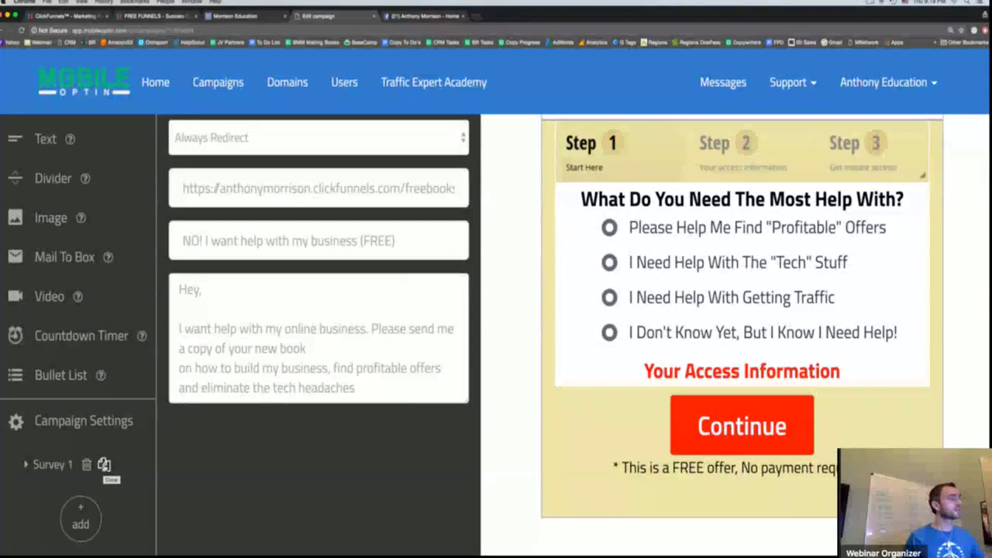
click(103, 465)
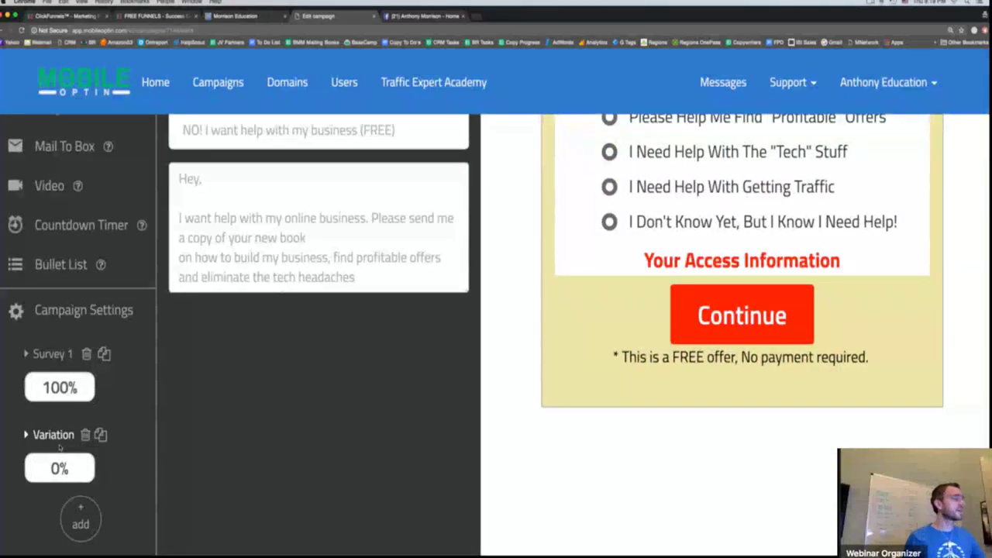
double_click(59, 388)
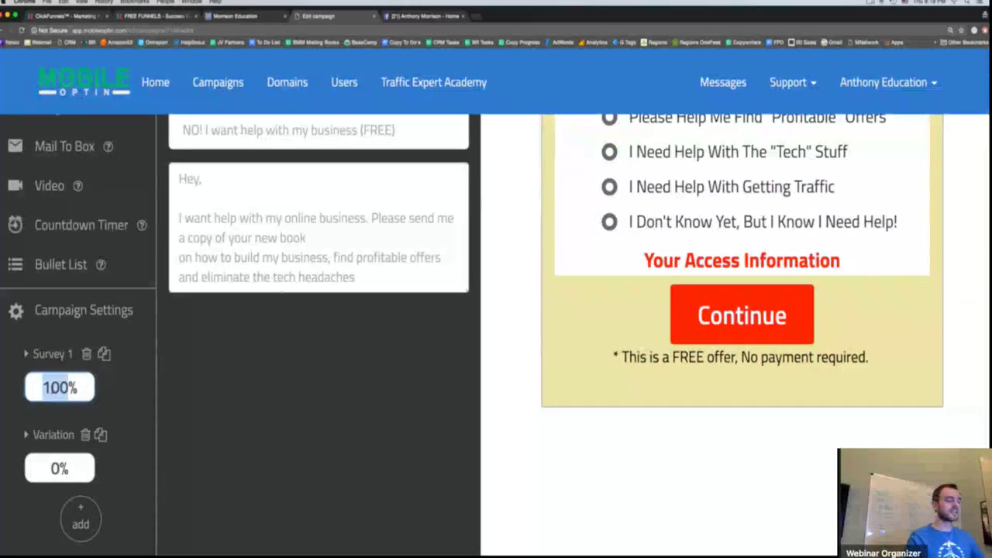
text(50)
click(52, 468)
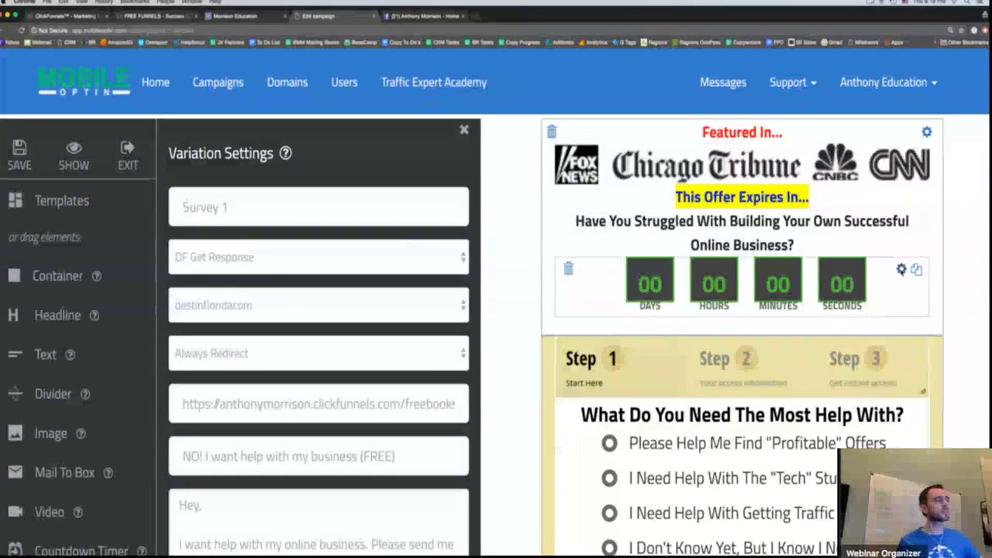
- Set the countdown timer's foreground color to red (a82234) and save the timer settings
click(901, 268)
click(609, 268)
click(566, 308)
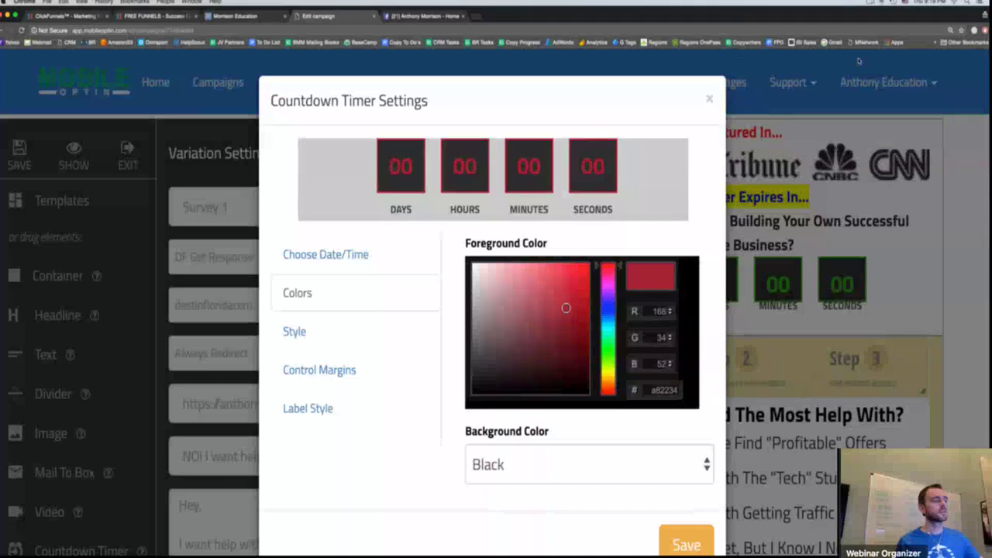
click(671, 543)
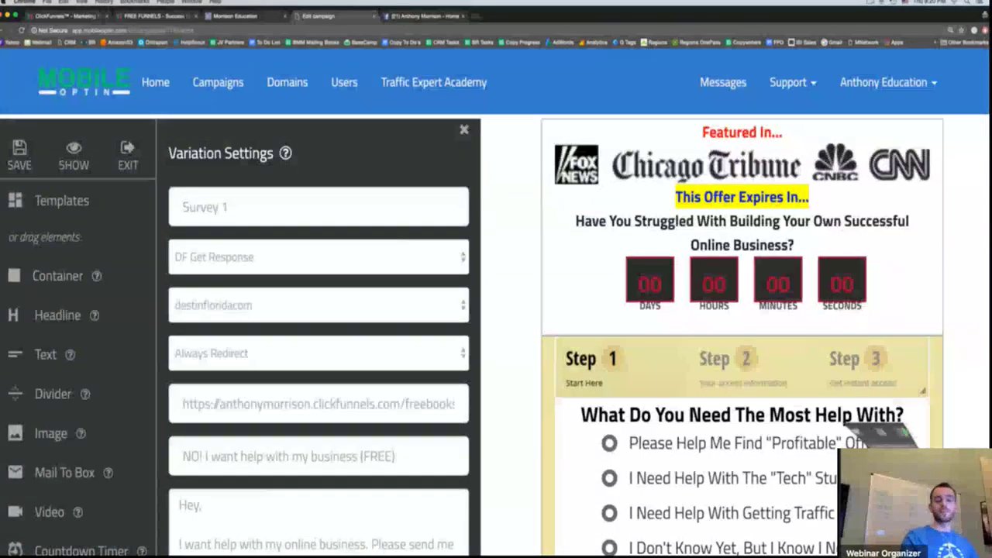
- Enable optimization in the campaign settings and set it to optimize after 1000 clicks
key(super+Tab)
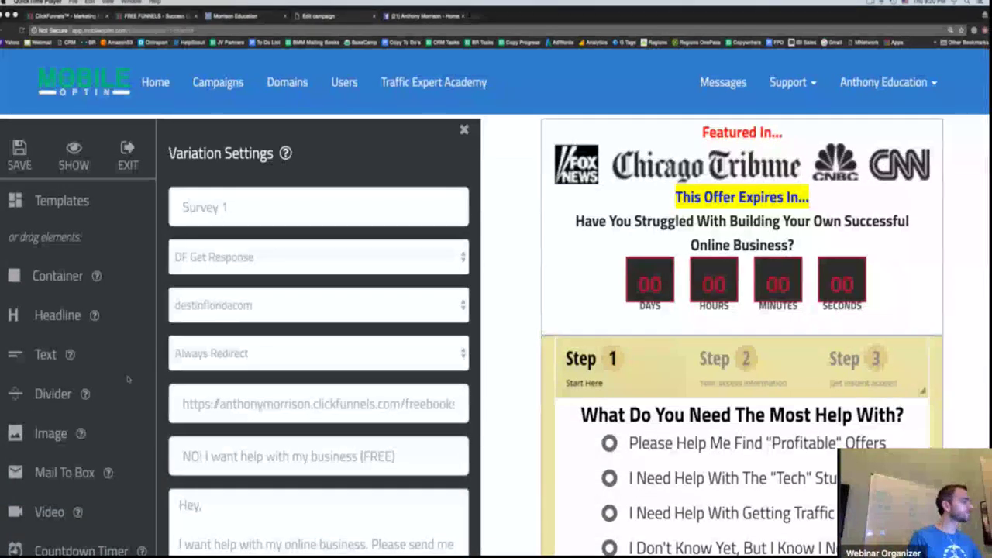
scroll(128, 379, down, 5)
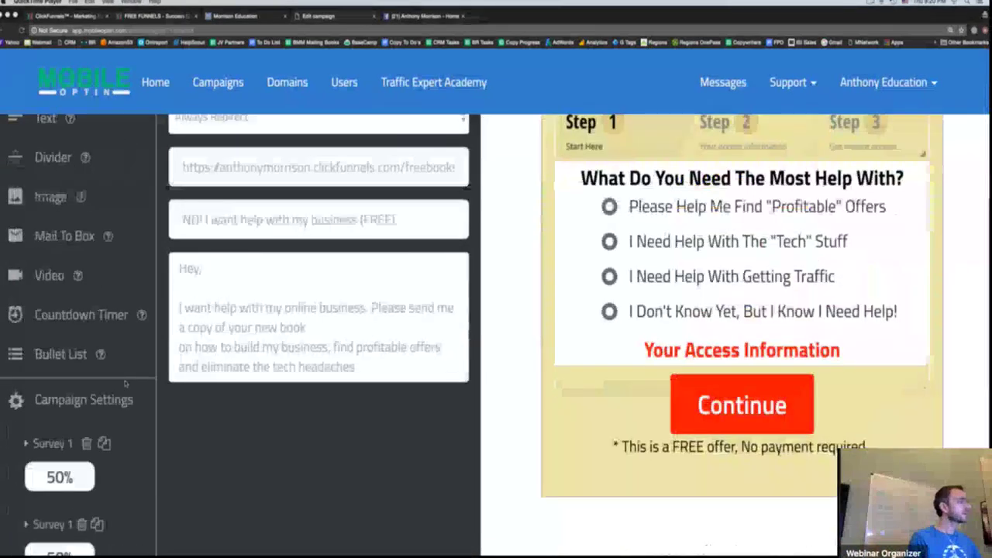
scroll(124, 382, down, 5)
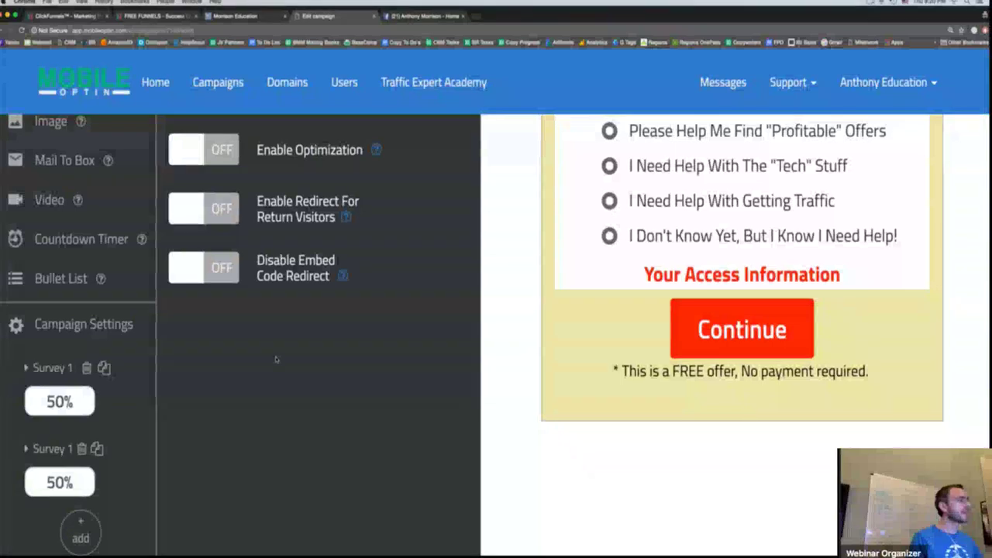
scroll(275, 359, up, 3)
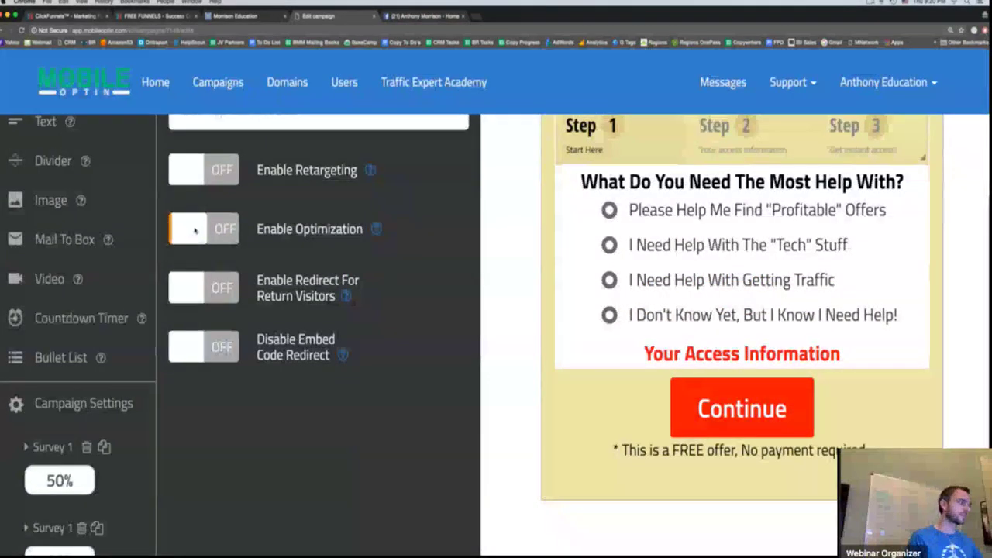
click(195, 231)
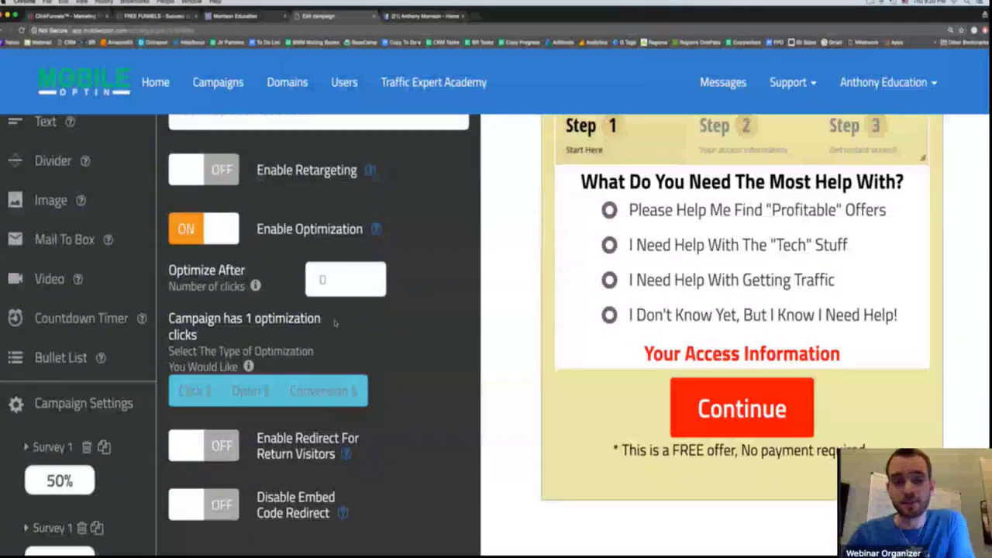
double_click(325, 281)
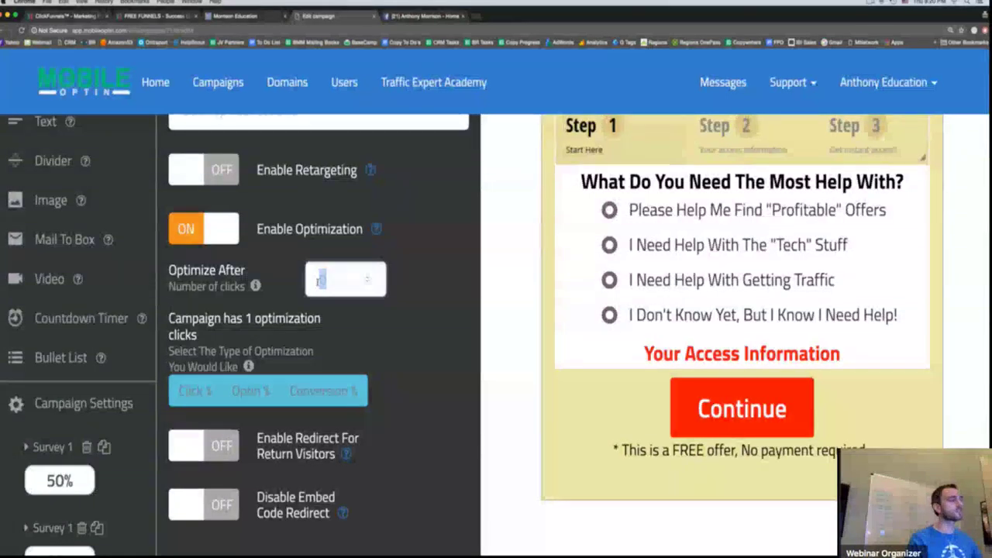
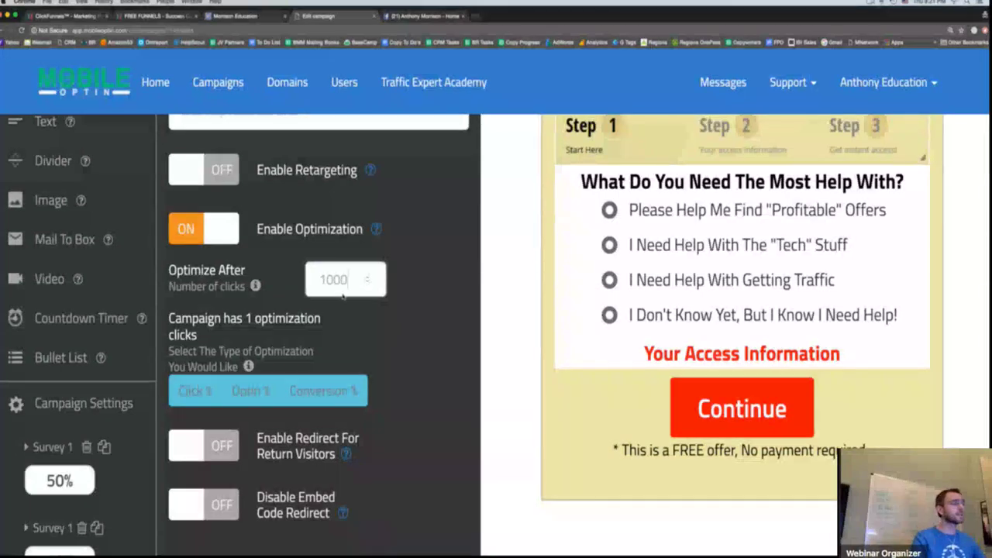
- Try the Optin % and Conversion % optimization types, and settle on Click %
click(250, 391)
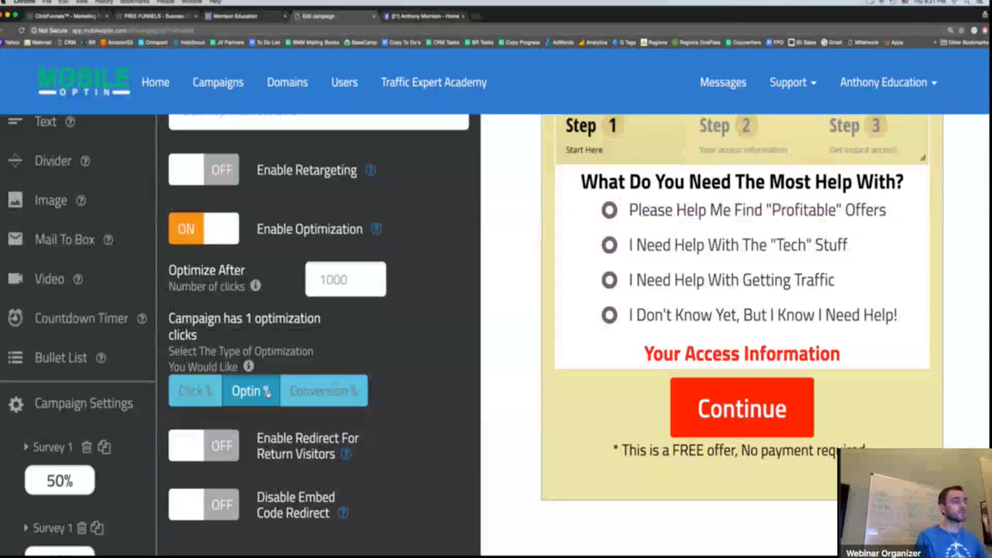
click(304, 396)
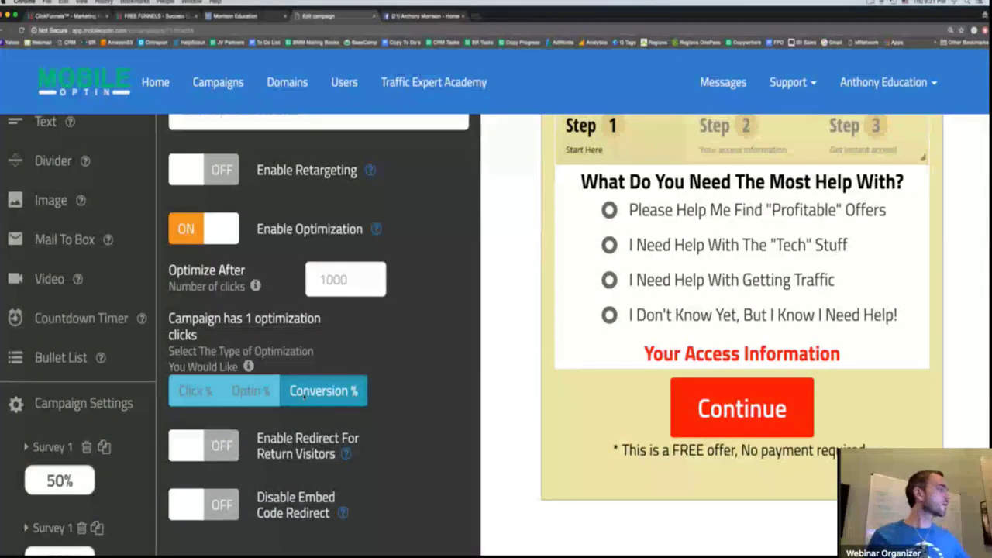
click(304, 393)
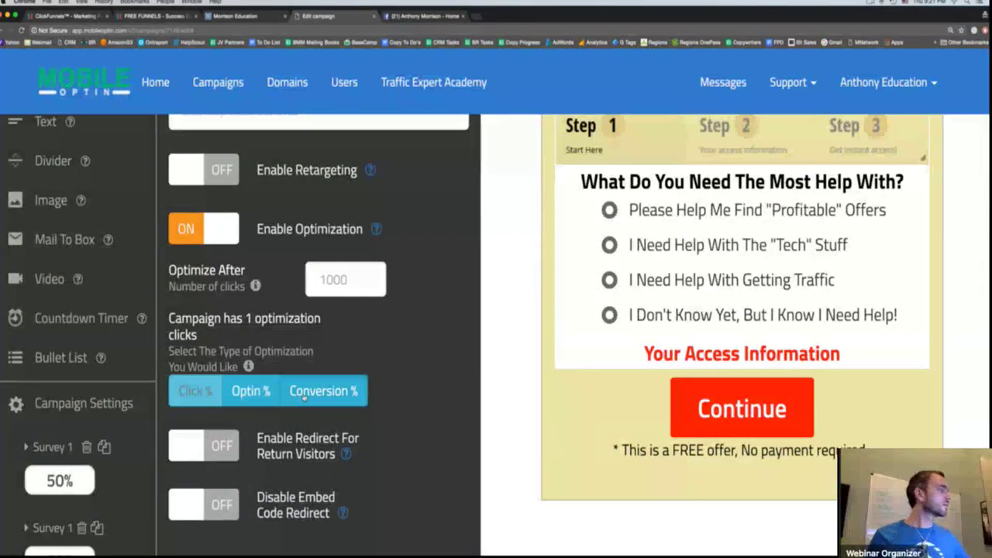
click(208, 392)
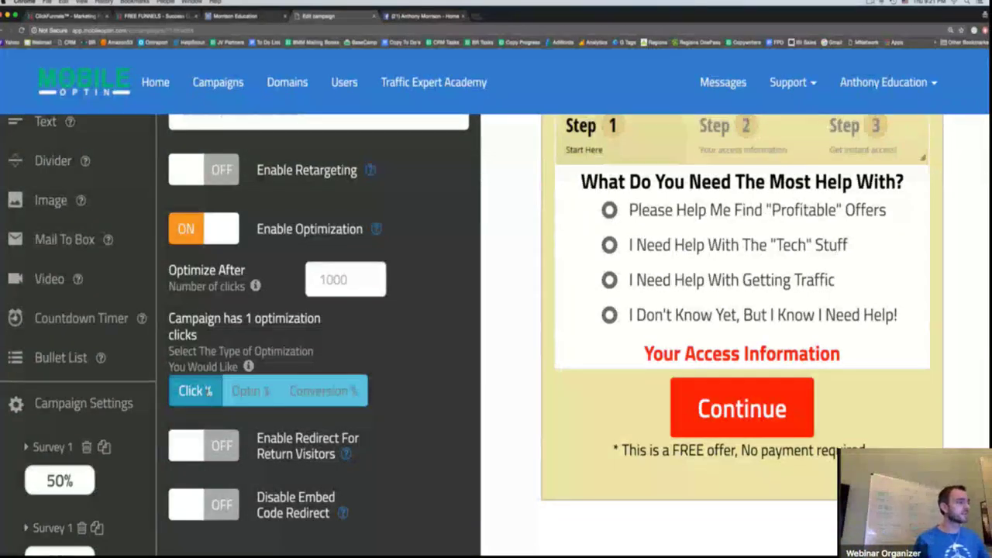
- Turn off optimization in the campaign settings
mouse_move(245, 320)
mouse_down()
mouse_move(318, 320)
mouse_move(198, 338)
mouse_move(192, 320)
mouse_move(262, 329)
mouse_up()
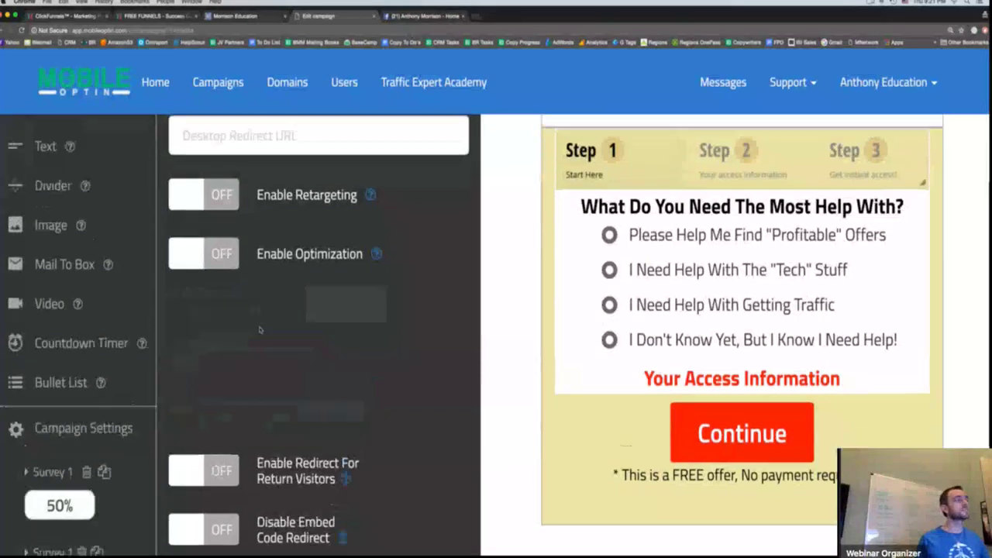
scroll(259, 329, up, 5)
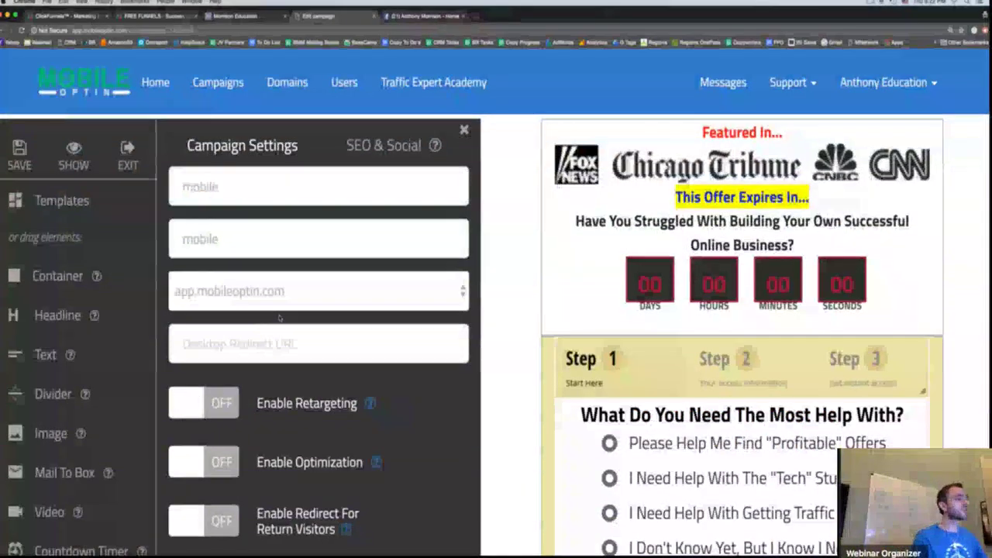
- Create a new campaign named thesc from the campaigns list, with thesc as its campaign URL
click(218, 83)
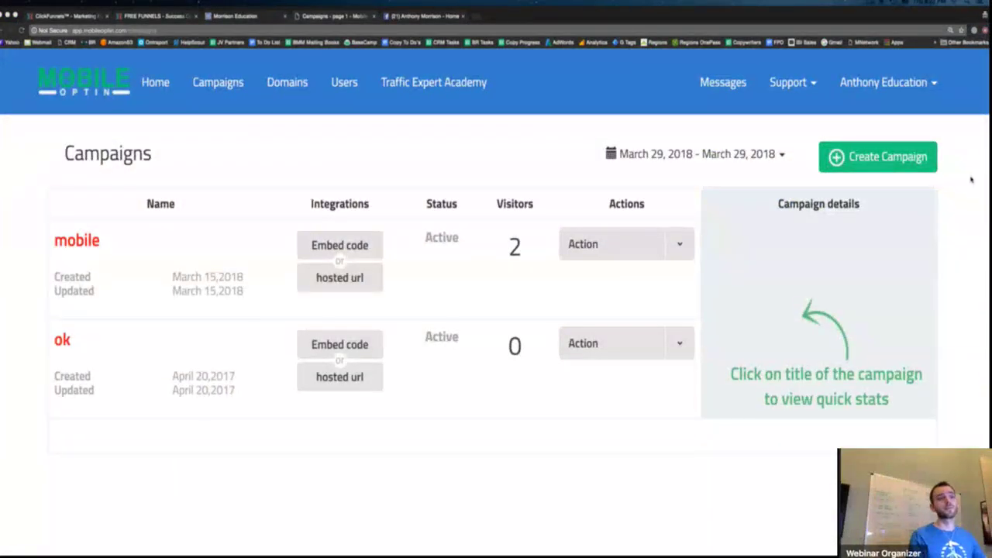
click(871, 158)
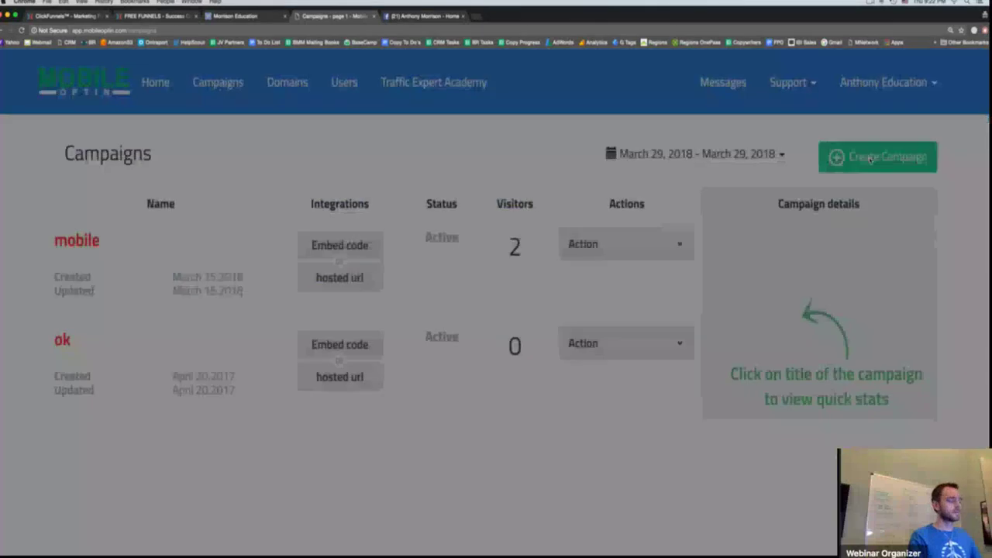
text(T)
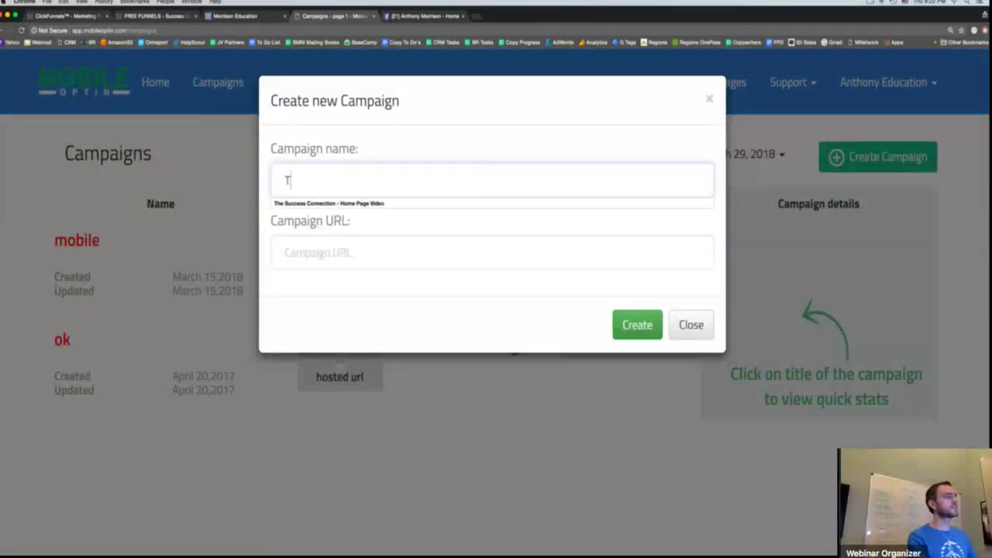
text(hesc)
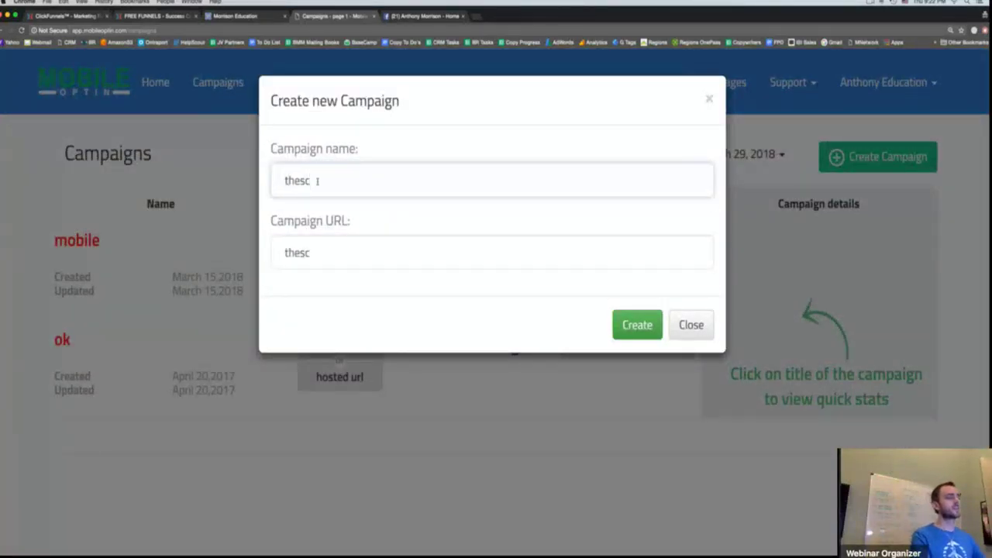
click(621, 335)
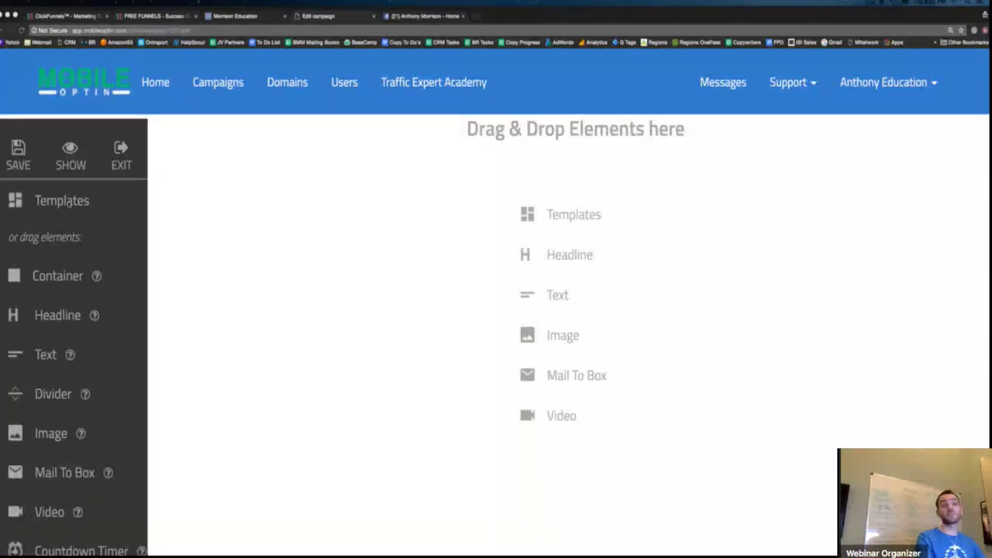
- Apply the Funnel 3 template from the Funnels group to the empty campaign and close the template list
click(62, 200)
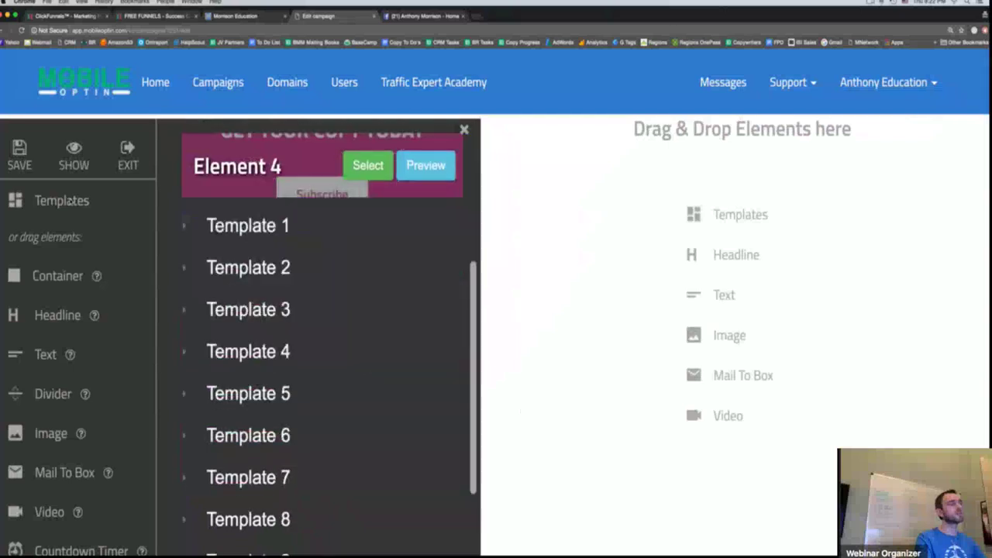
scroll(71, 200, down, 5)
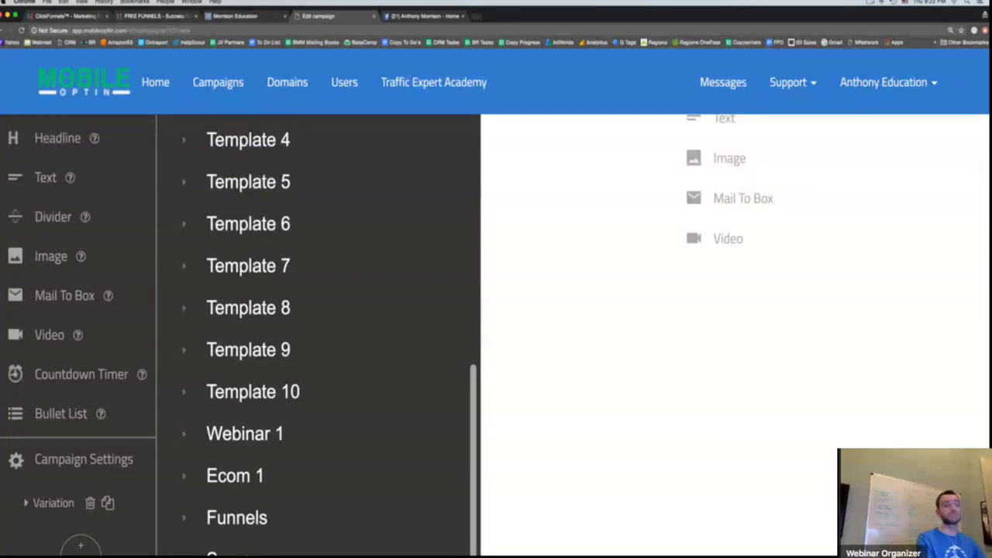
click(239, 518)
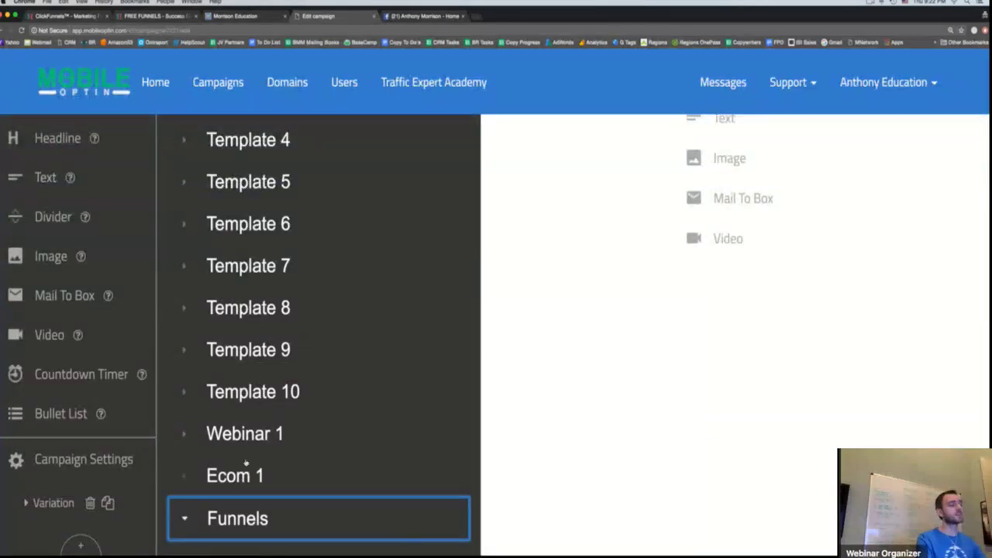
scroll(245, 463, down, 8)
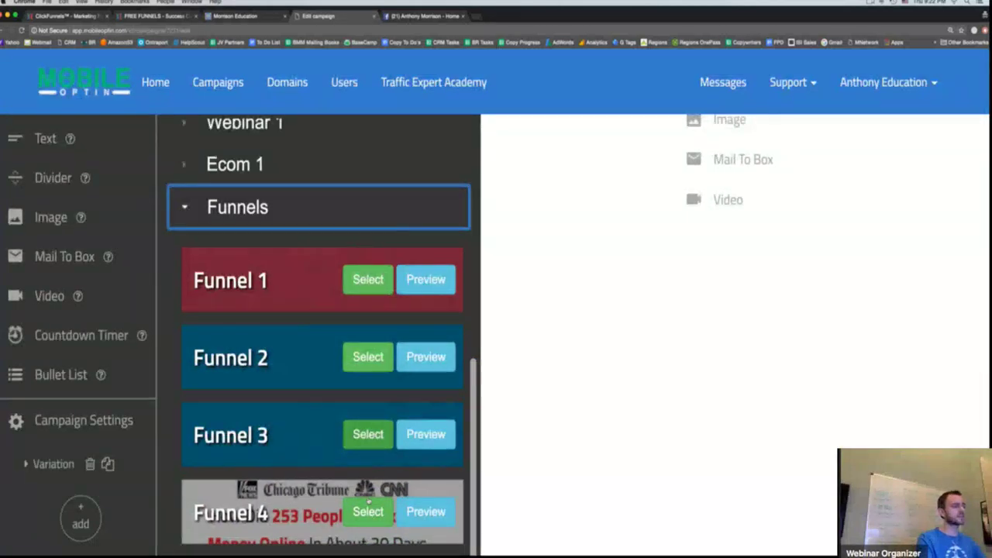
click(369, 435)
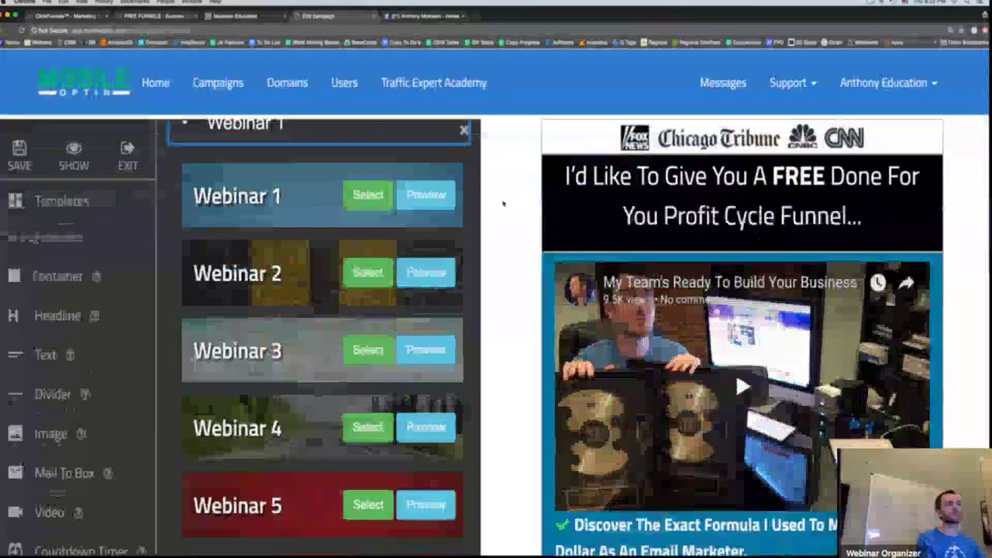
scroll(474, 194, up, 3)
click(482, 191)
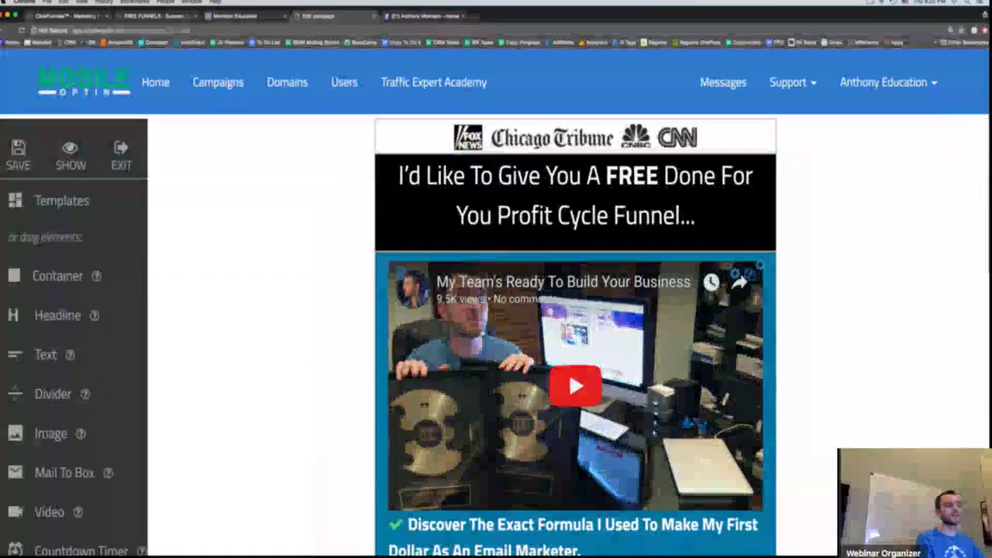
- Review the loaded funnel page from its headline and video down to the framed awards image
scroll(482, 333, down, 2)
scroll(483, 333, down, 5)
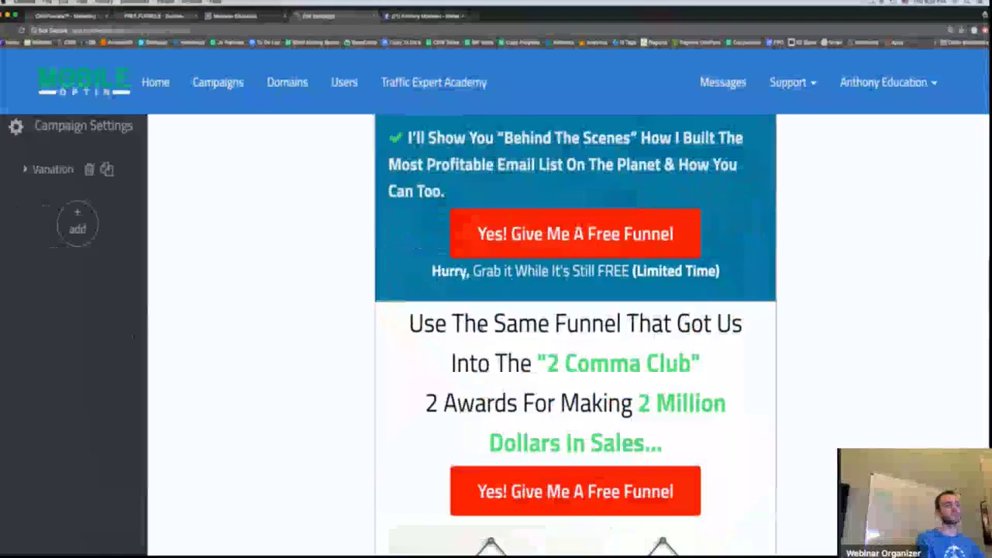
scroll(482, 332, down, 4)
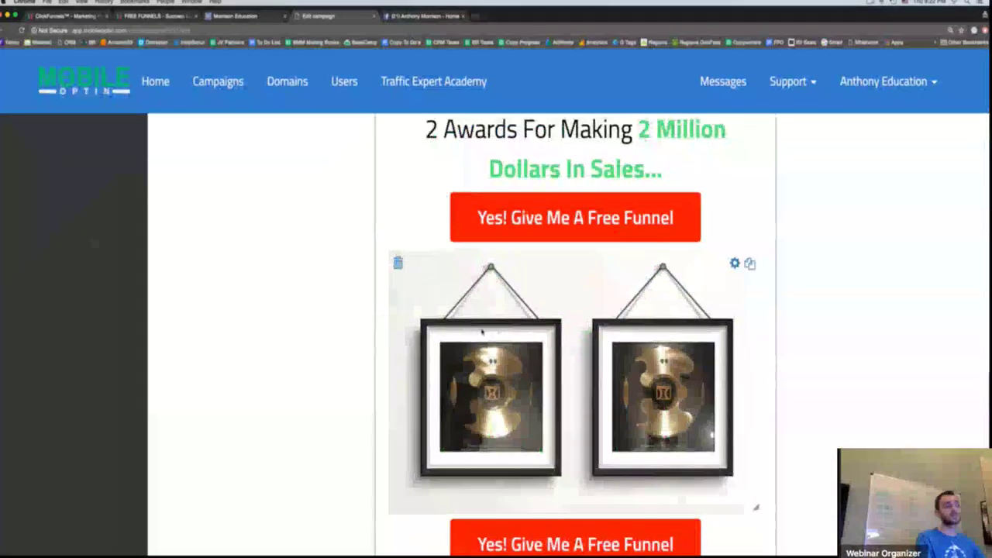
scroll(482, 331, up, 8)
scroll(482, 331, up, 2)
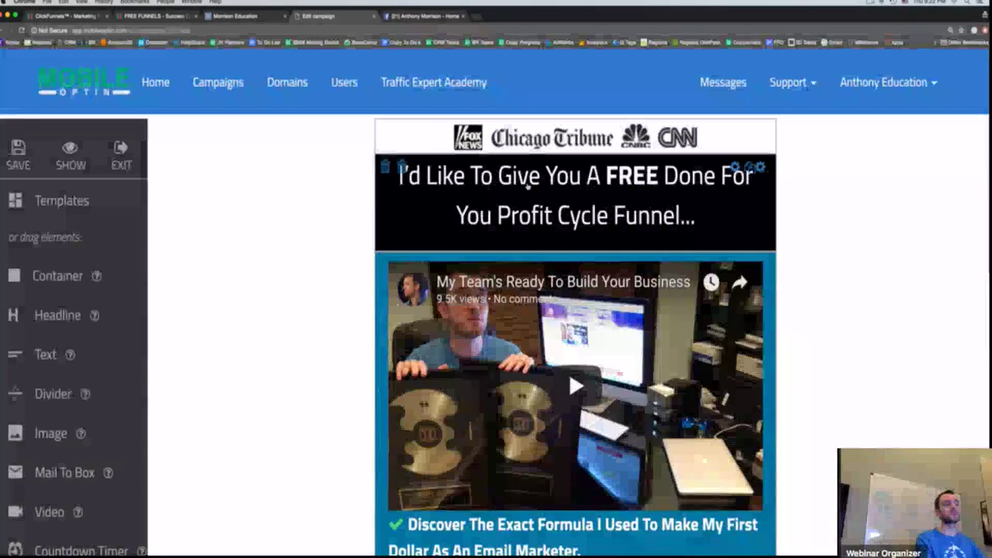
scroll(556, 394, down, 5)
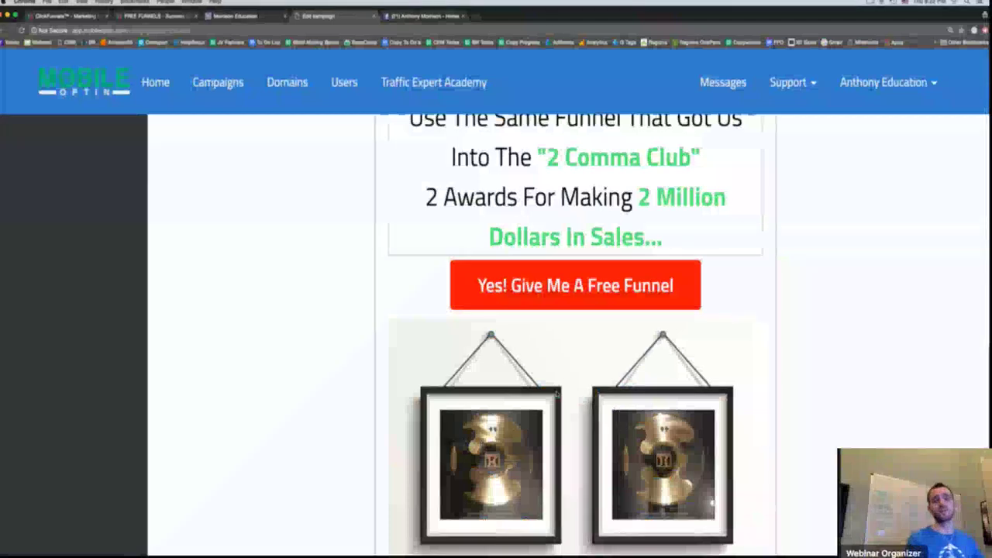
scroll(556, 395, down, 1)
scroll(555, 395, up, 8)
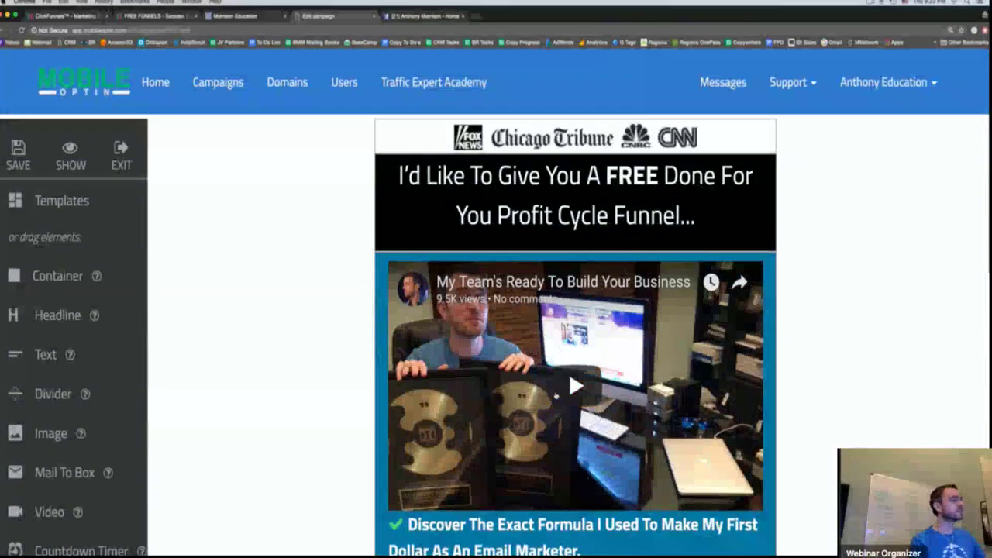
- Preview Template 8-3 and Template 8 from the Template 8 group
click(62, 200)
scroll(245, 465, down, 4)
click(245, 198)
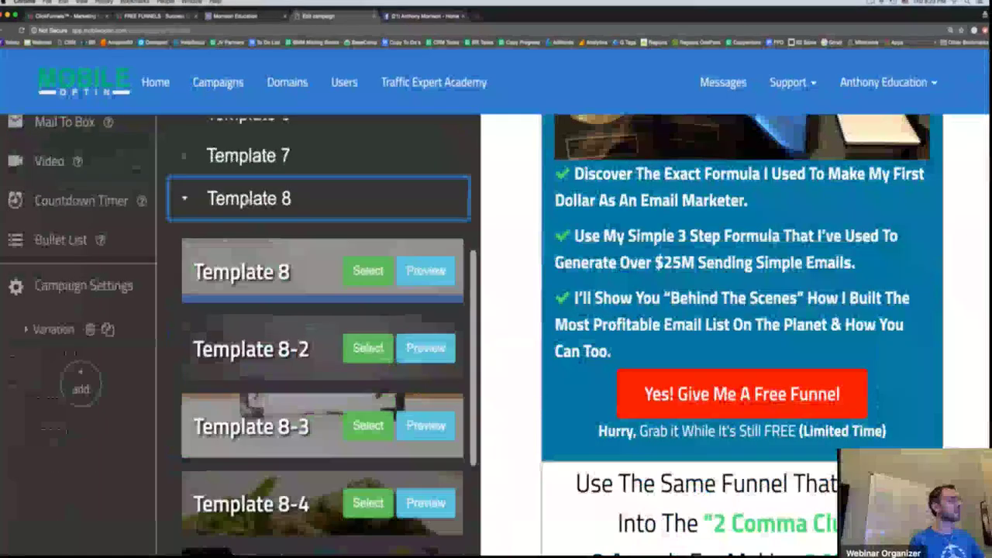
click(369, 426)
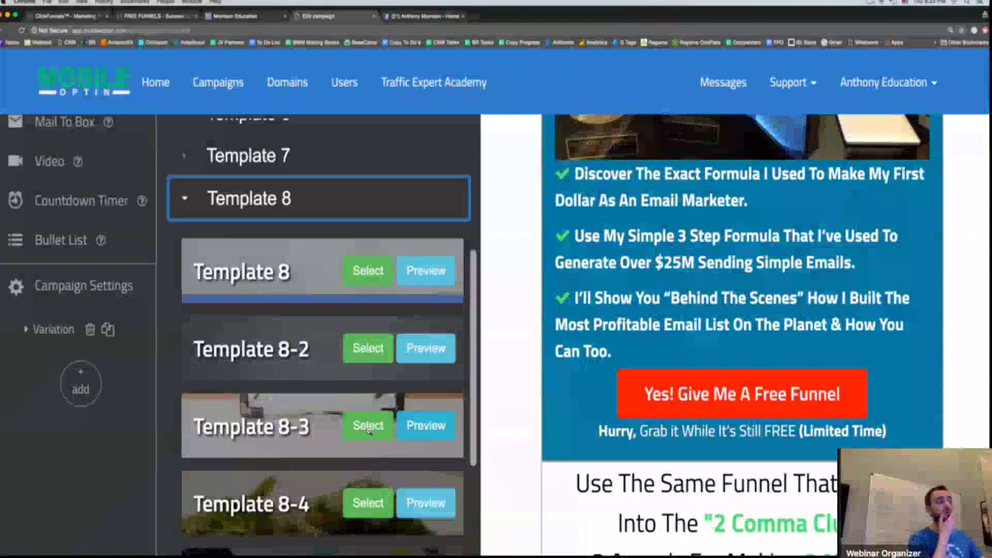
click(368, 428)
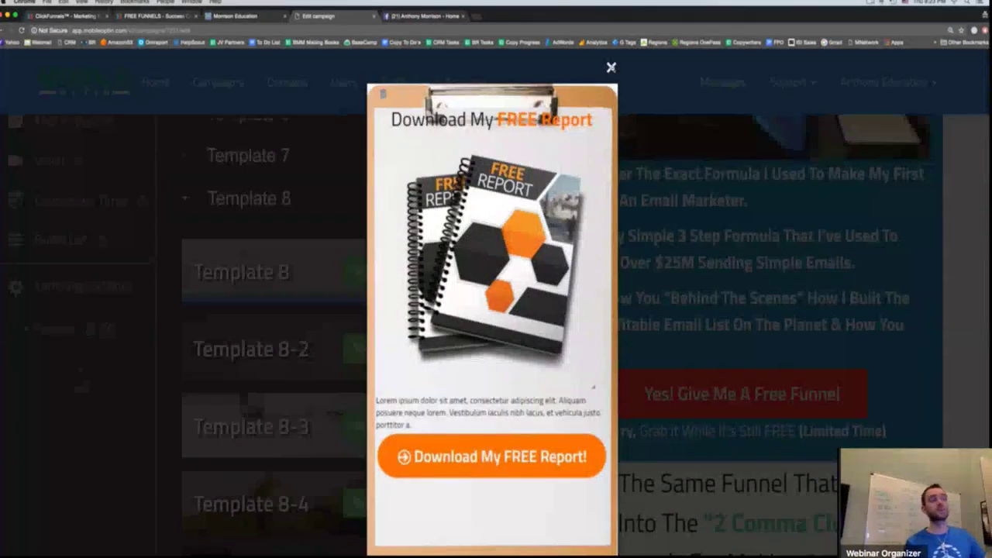
click(611, 67)
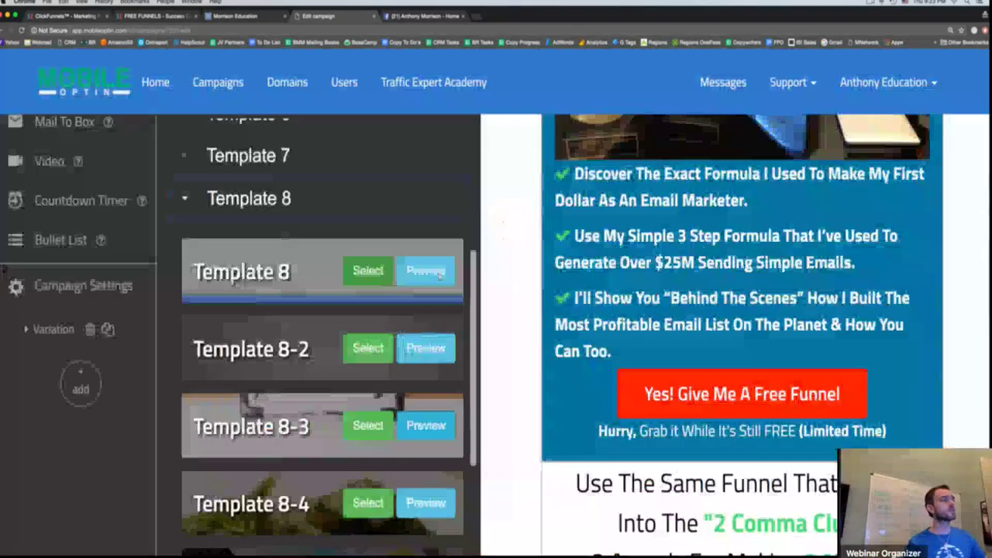
click(439, 274)
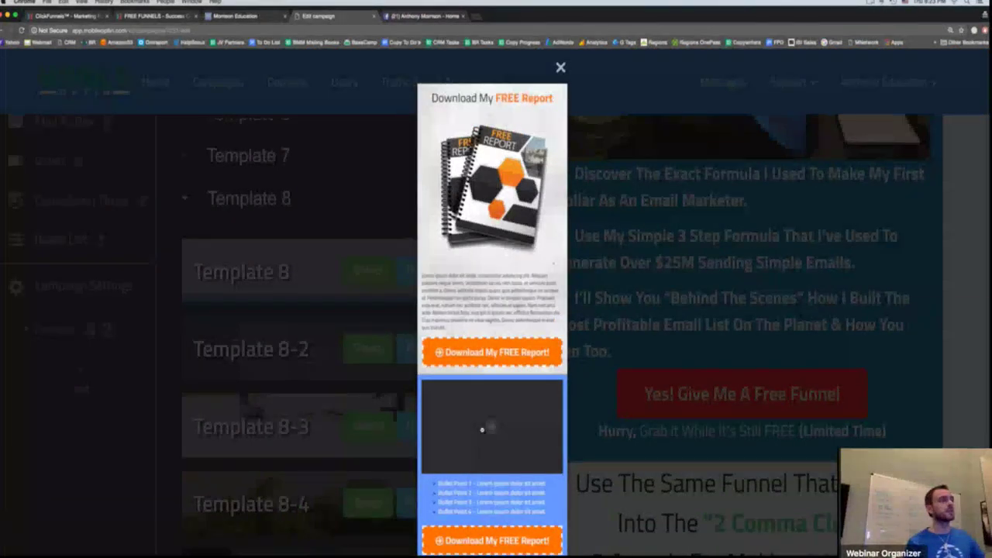
key(Escape)
- Preview Template 7 and Template 7-3 from the Template 7 group
click(275, 166)
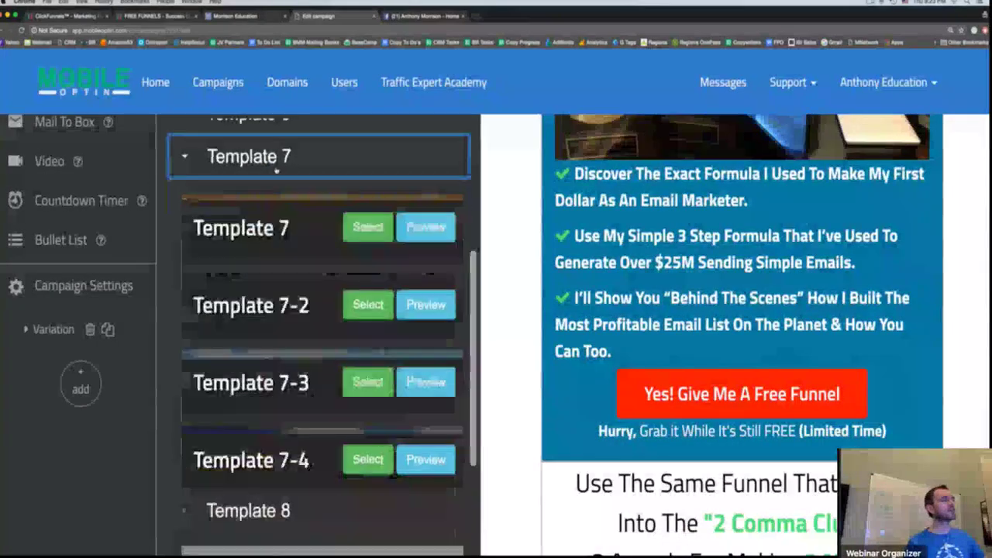
click(426, 226)
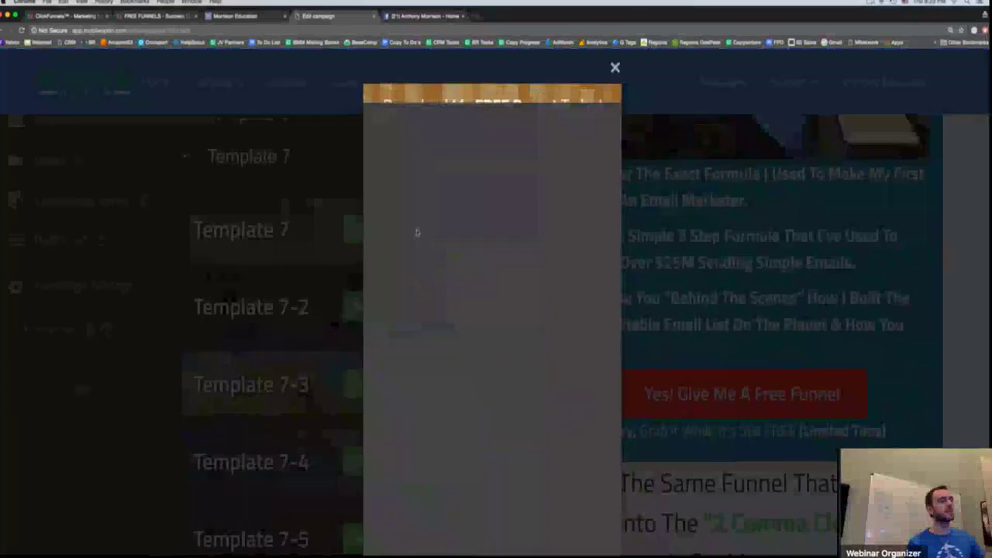
click(615, 68)
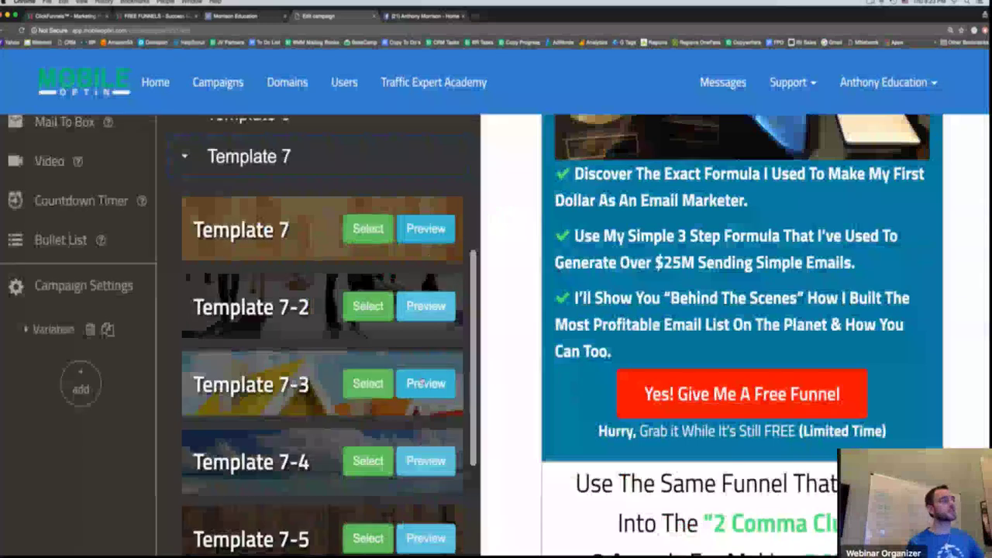
click(424, 382)
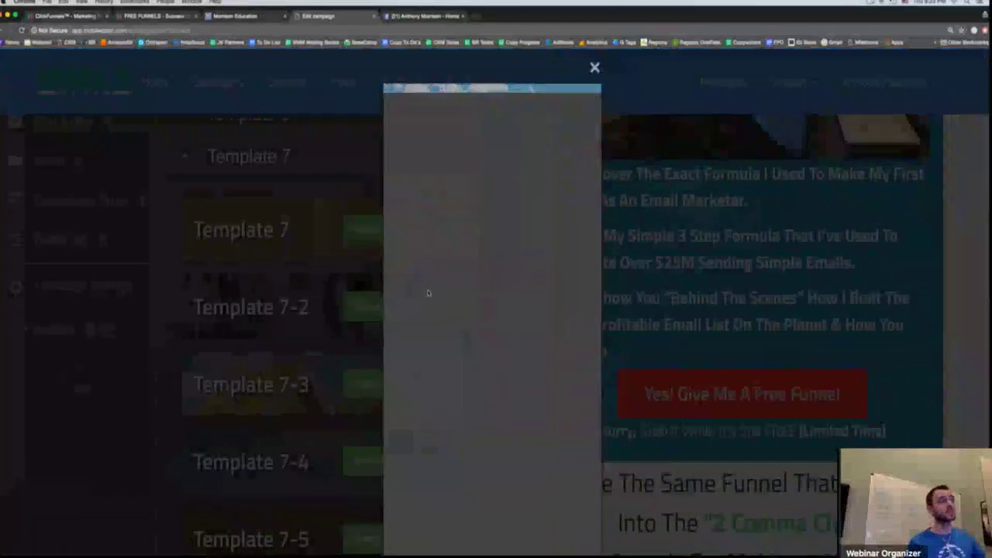
key(Escape)
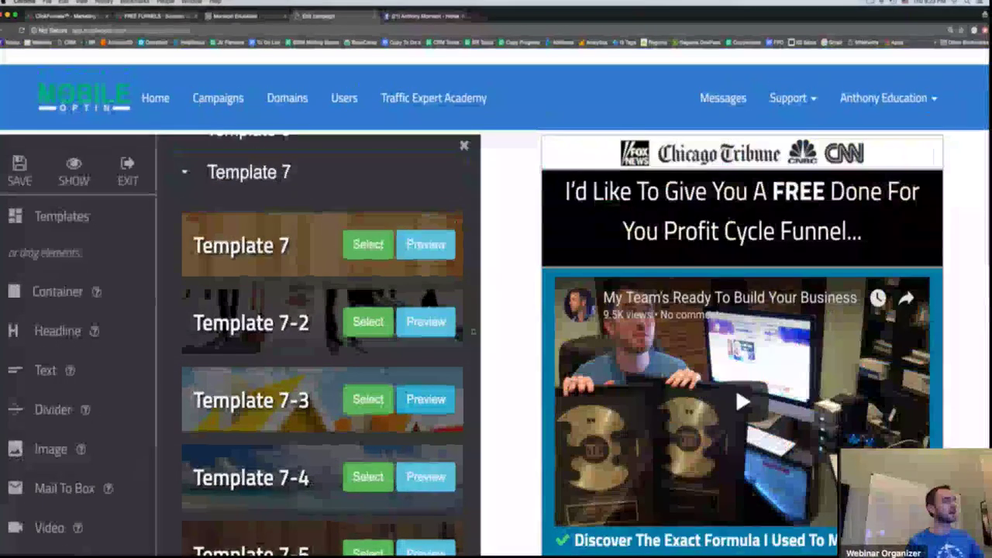
- Preview the Dogs template in the Ecom 1 group and look through the group's other niche templates
scroll(310, 349, down, 4)
click(310, 475)
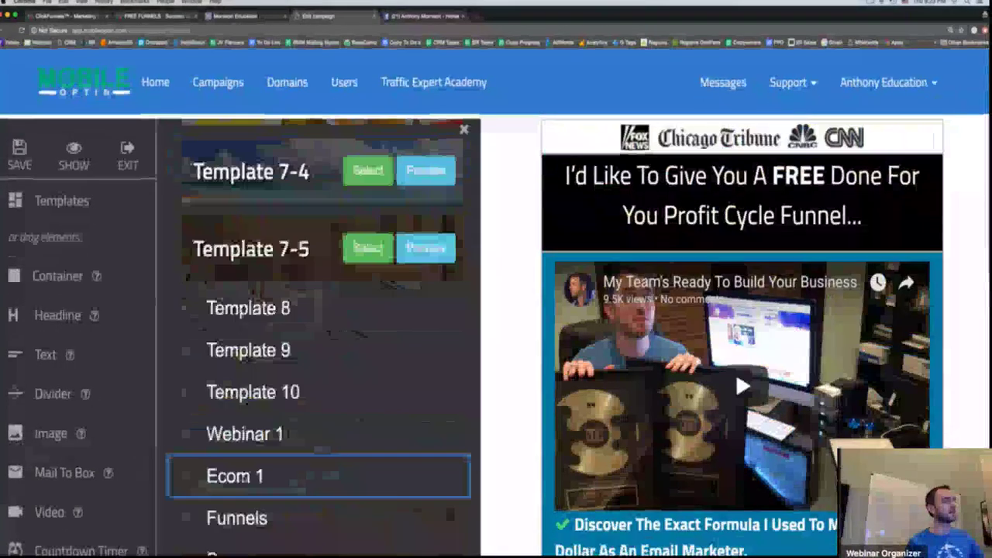
scroll(309, 417, down, 3)
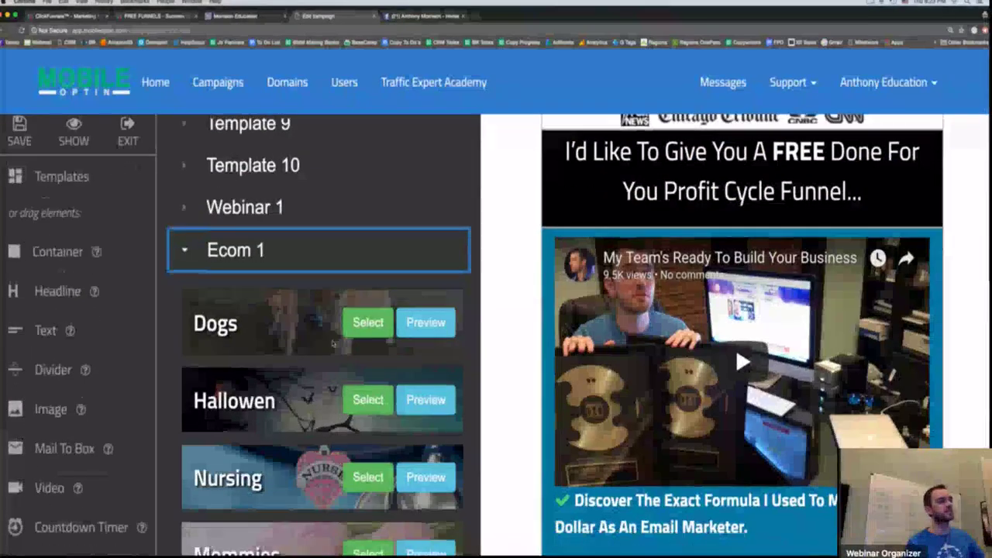
click(409, 338)
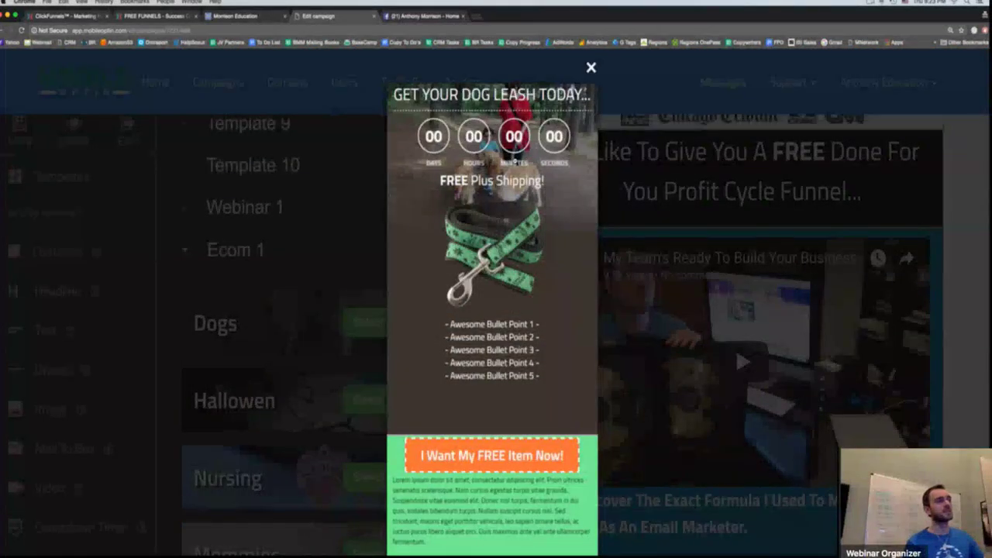
click(735, 347)
scroll(322, 348, down, 10)
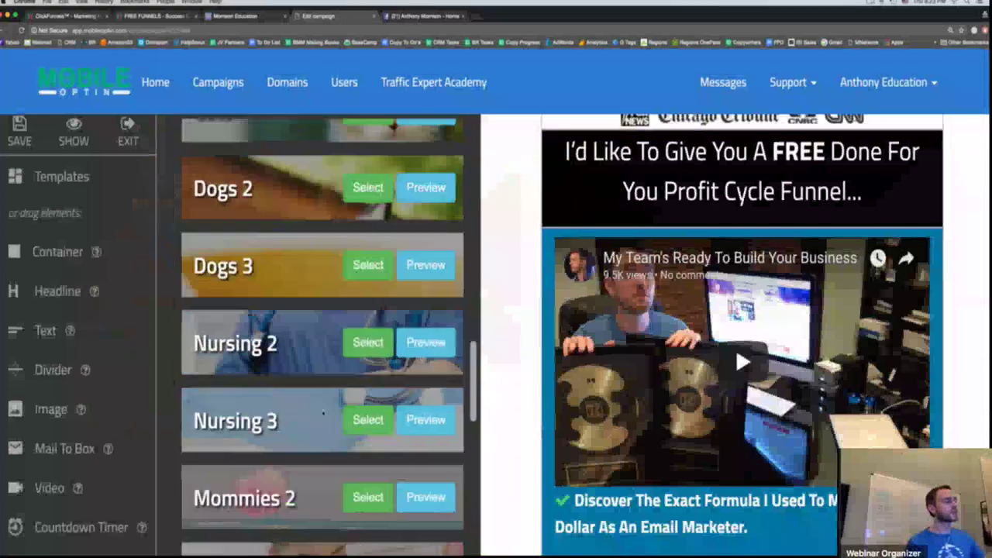
scroll(324, 416, down, 9)
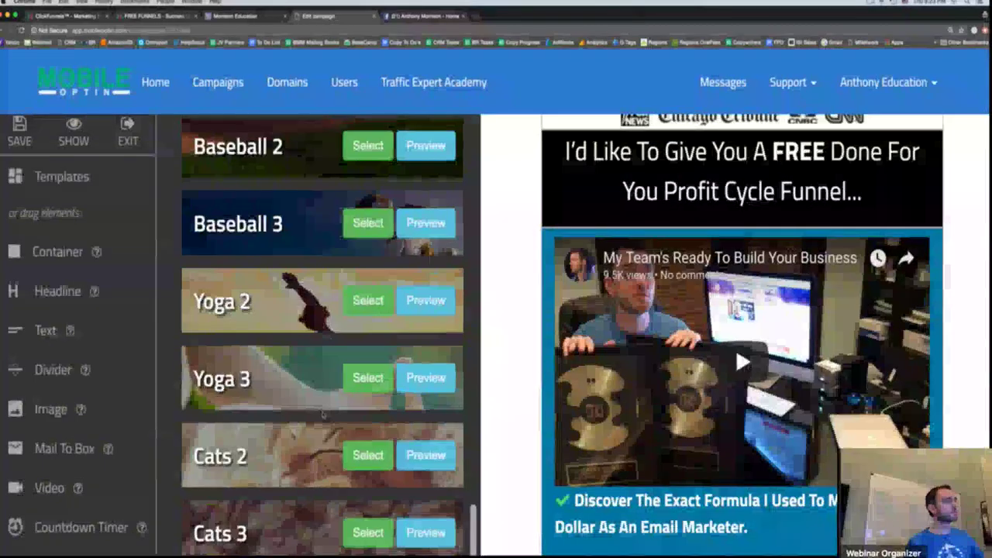
scroll(324, 417, down, 6)
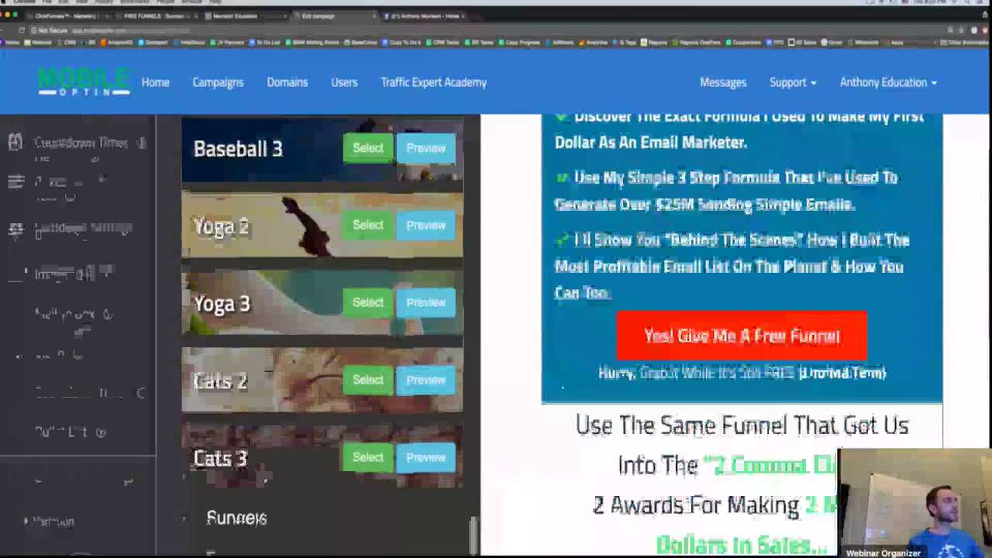
scroll(267, 193, up, 15)
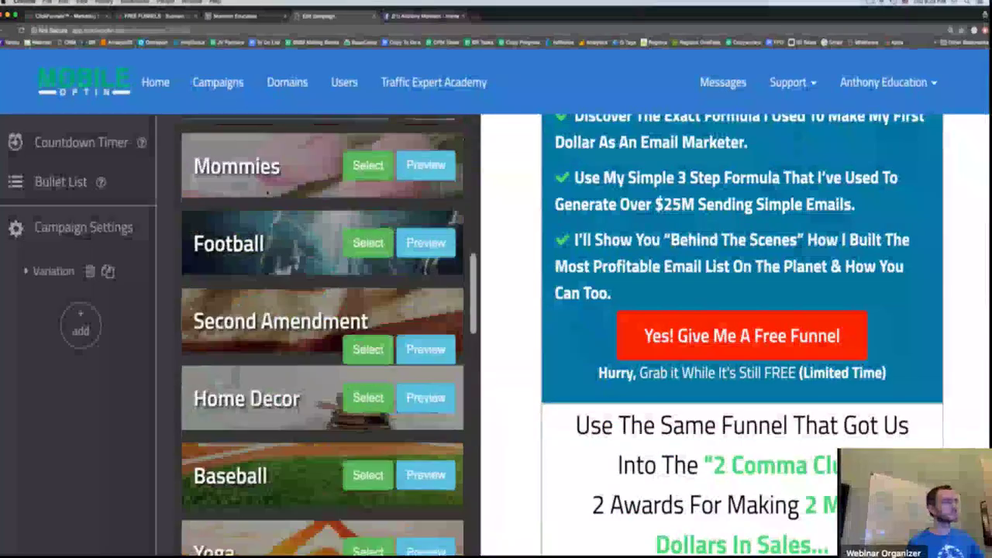
- Preview Element 1 from the Element template group, and close the template library
scroll(267, 193, up, 10)
scroll(267, 194, down, 2)
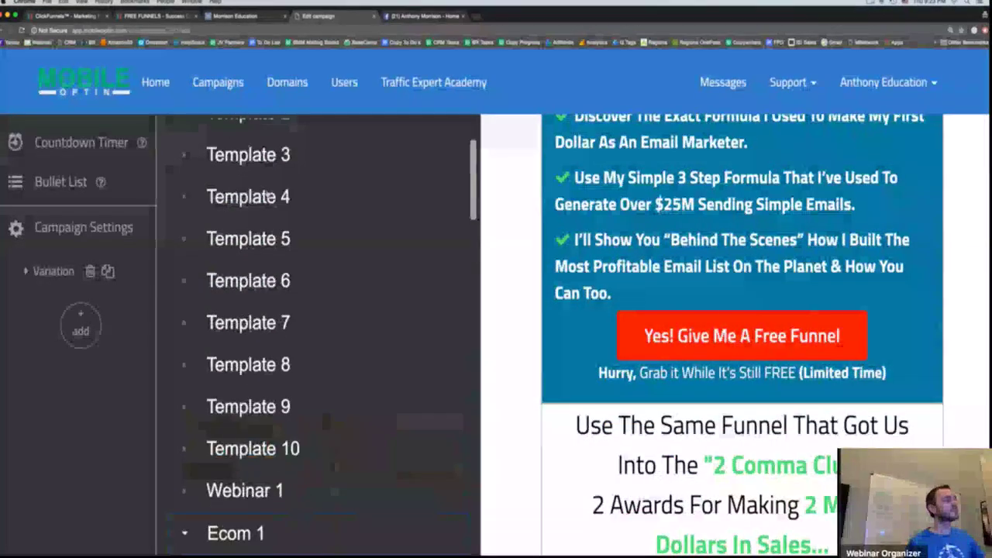
scroll(267, 193, up, 5)
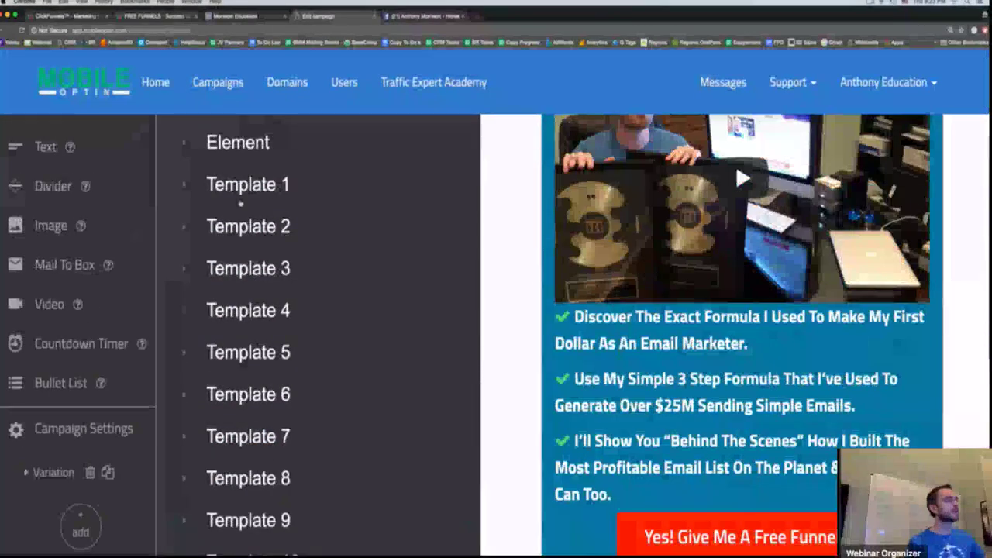
click(240, 154)
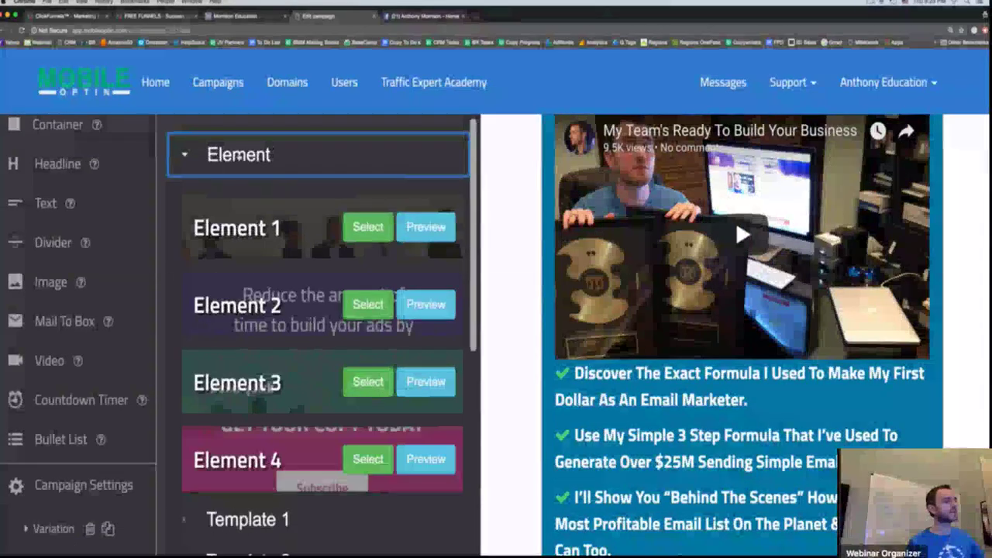
click(426, 304)
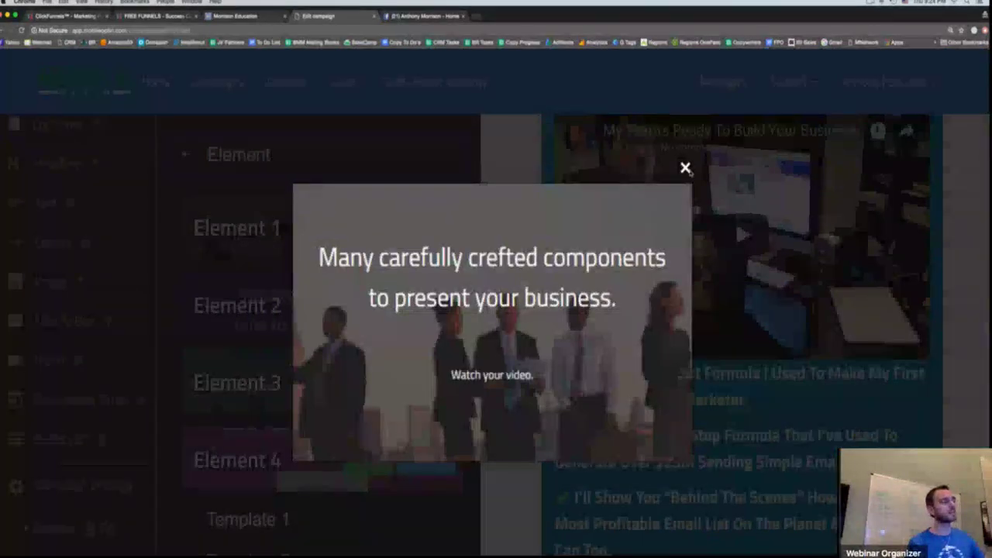
click(685, 168)
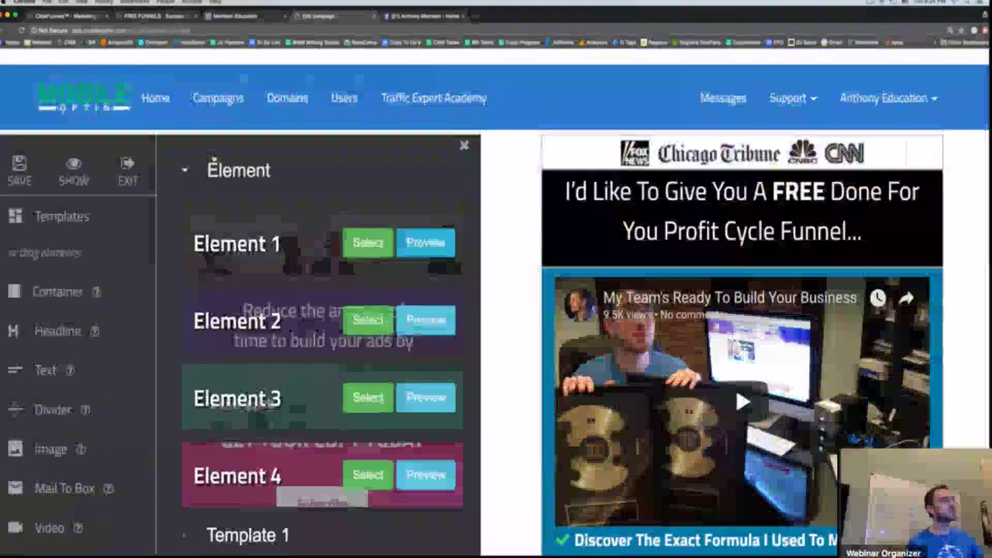
click(238, 154)
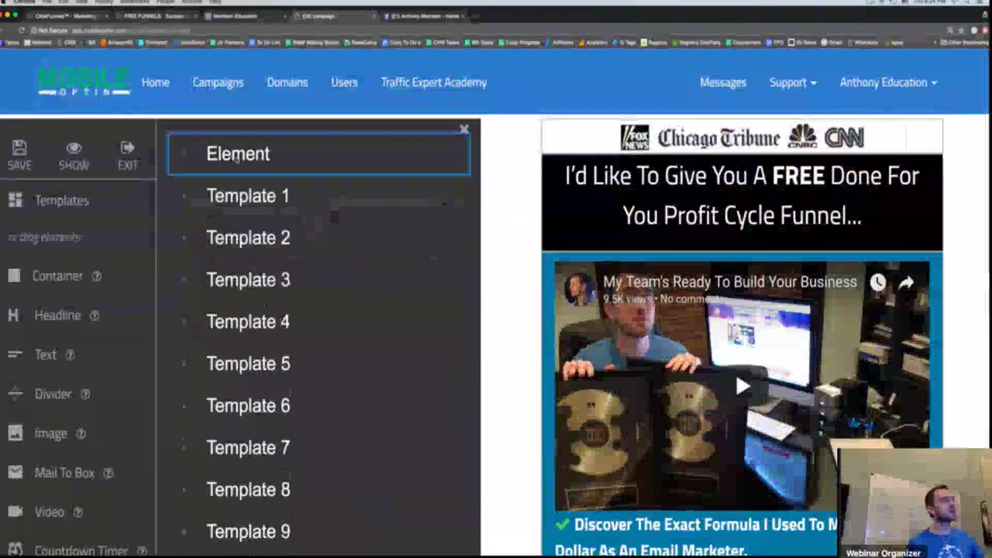
click(463, 129)
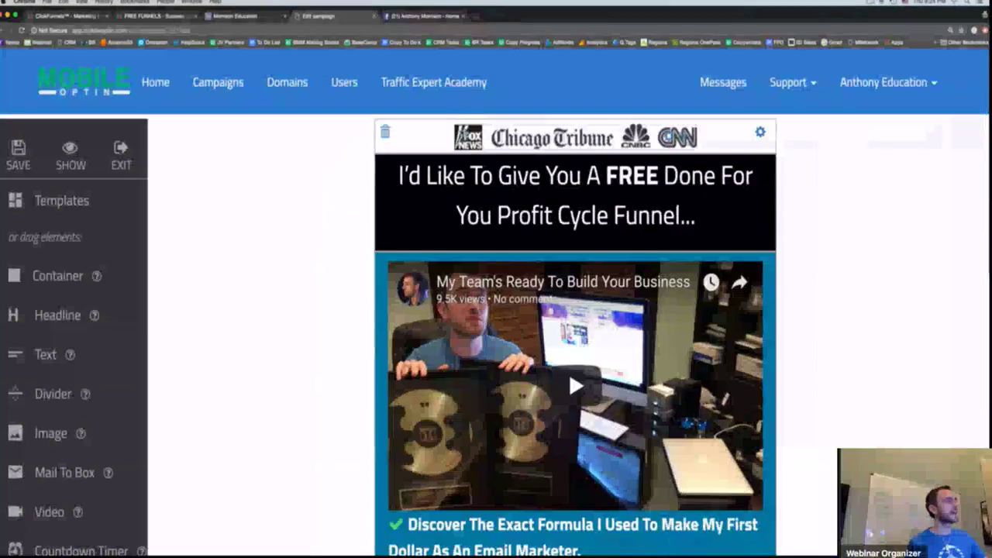
scroll(461, 133, down, 2)
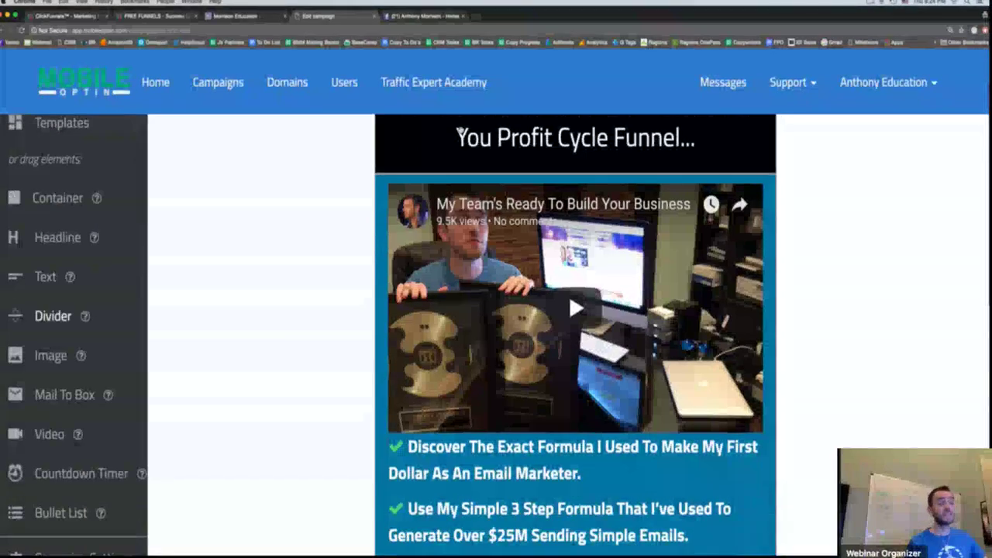
scroll(459, 134, down, 1)
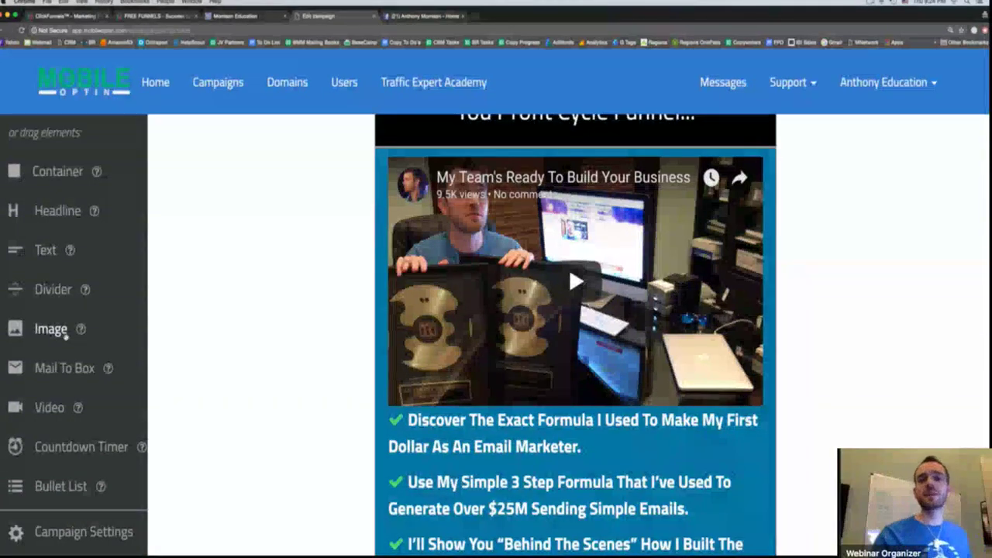
scroll(67, 338, up, 4)
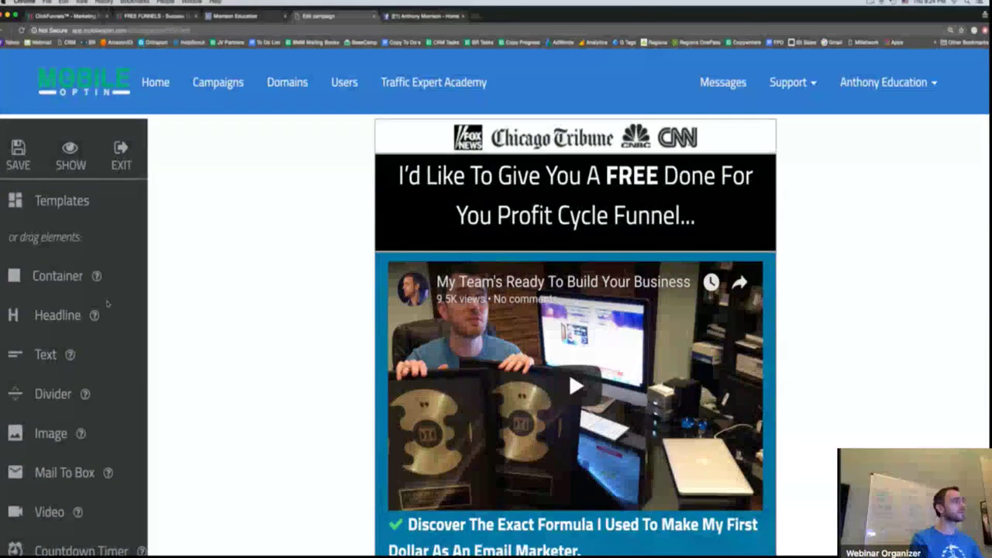
- Leave the open campaign without saving its changes and create a new campaign with the name and URL "myown"
key(super+r)
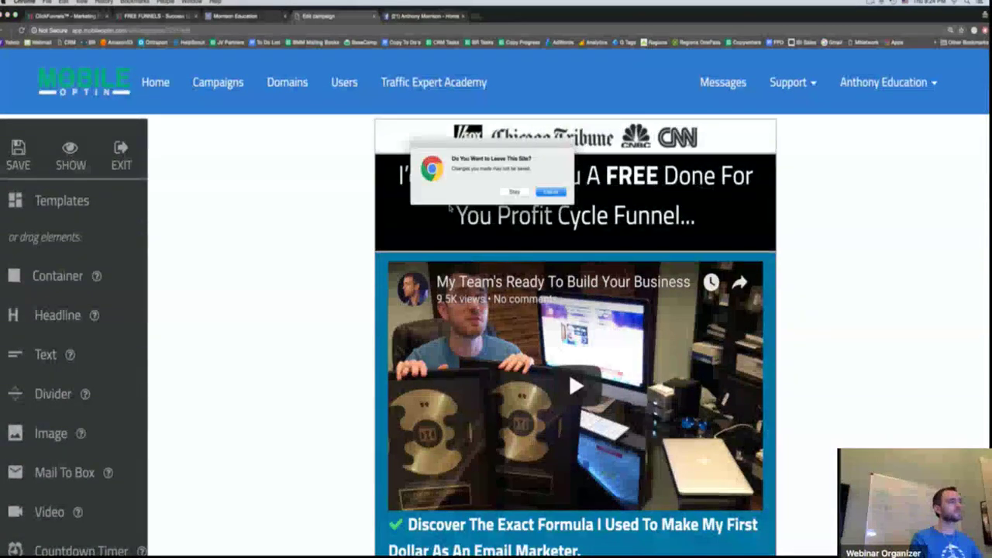
click(549, 192)
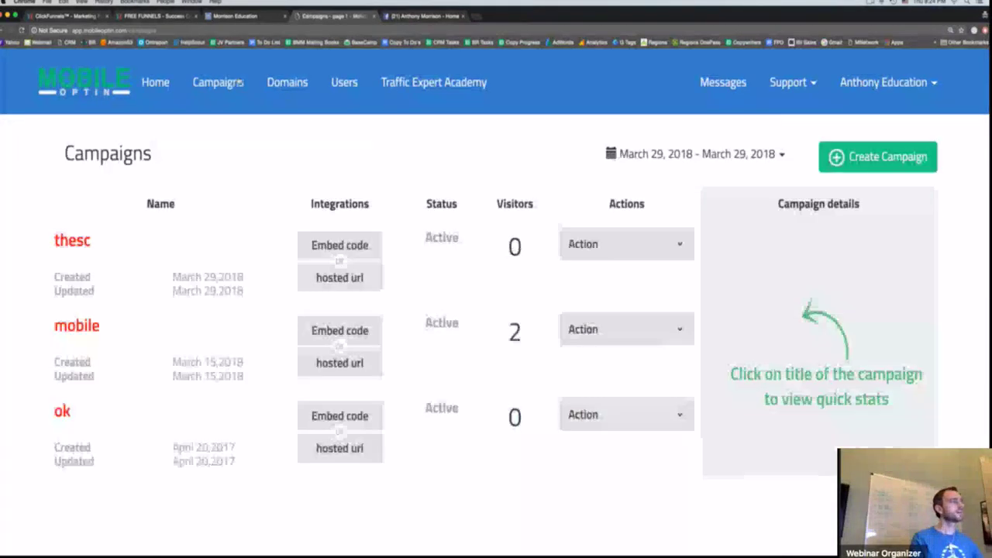
click(240, 82)
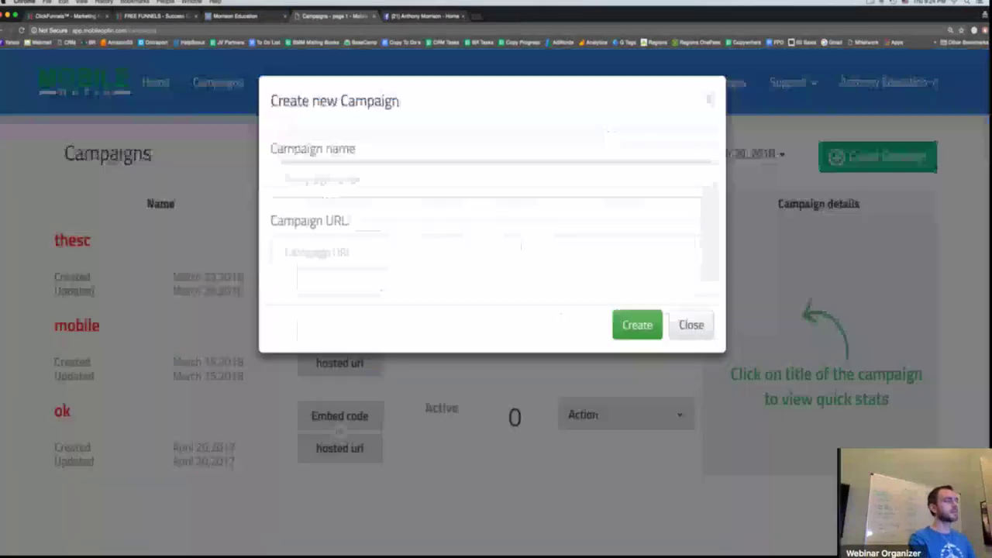
click(857, 149)
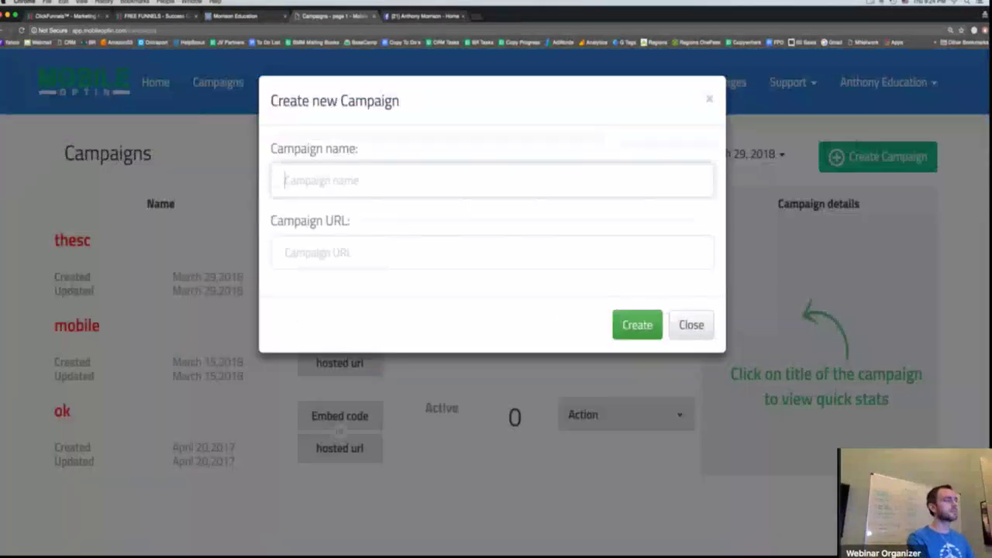
text(myown)
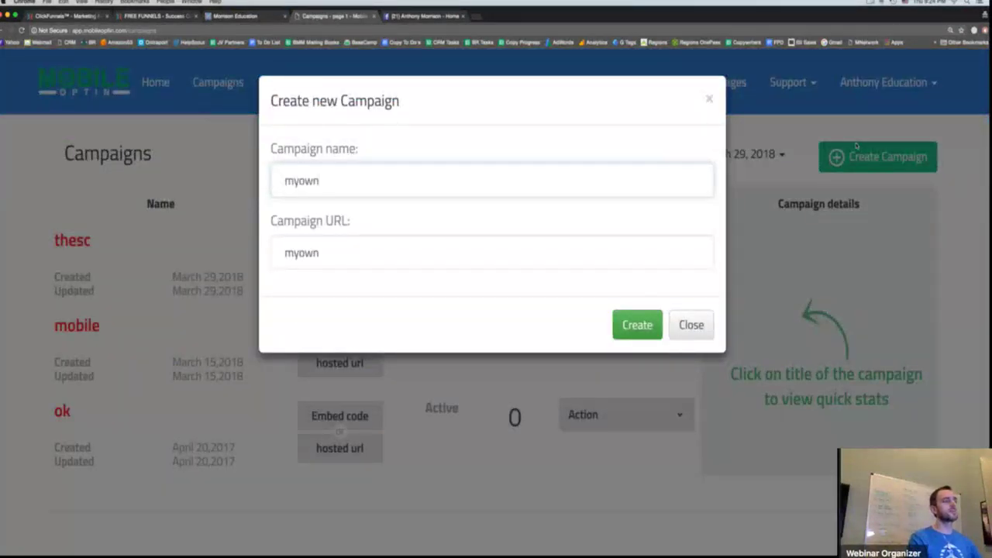
click(634, 326)
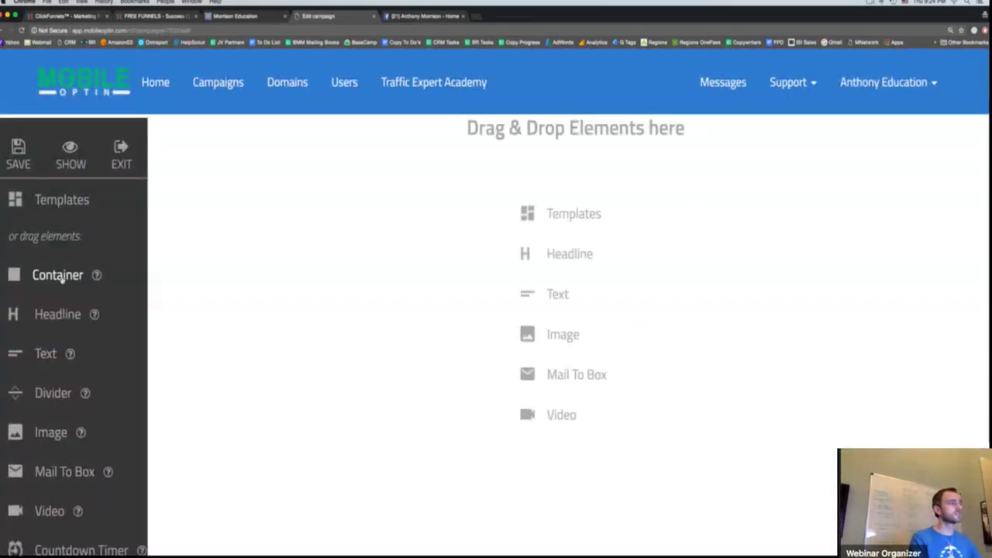
- Add a container to the blank campaign page and choose the near-black background color #121111 for it
drag(57, 275, 557, 289)
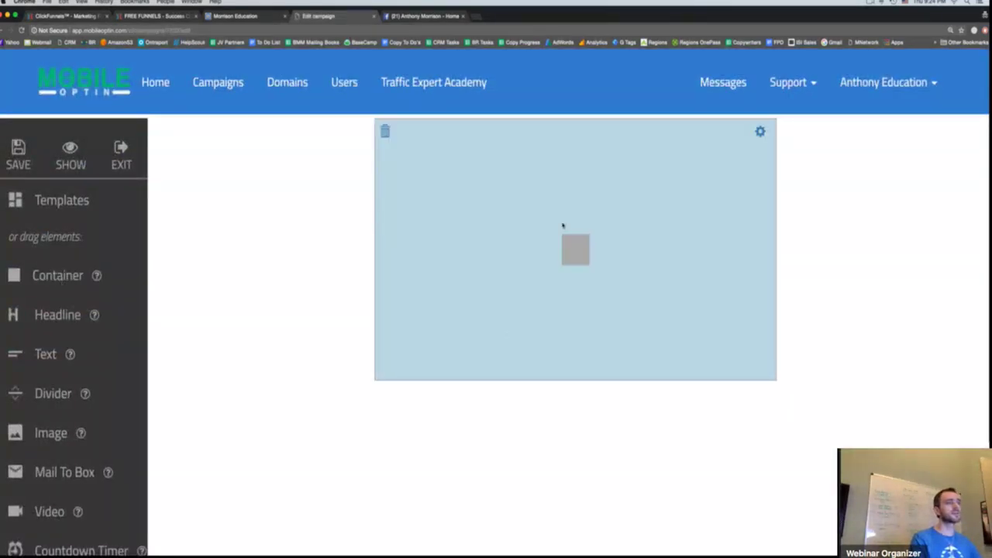
mouse_move(563, 250)
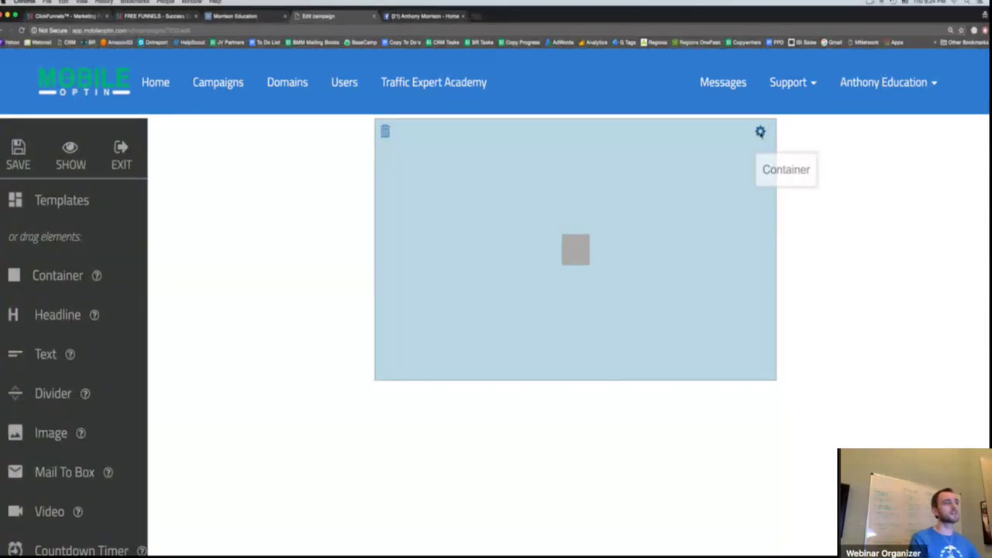
click(761, 132)
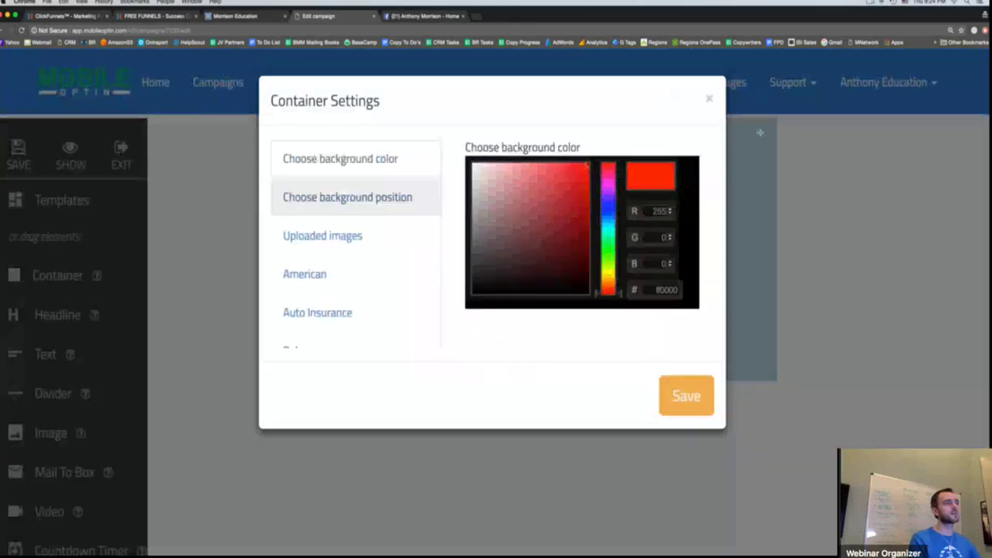
click(481, 284)
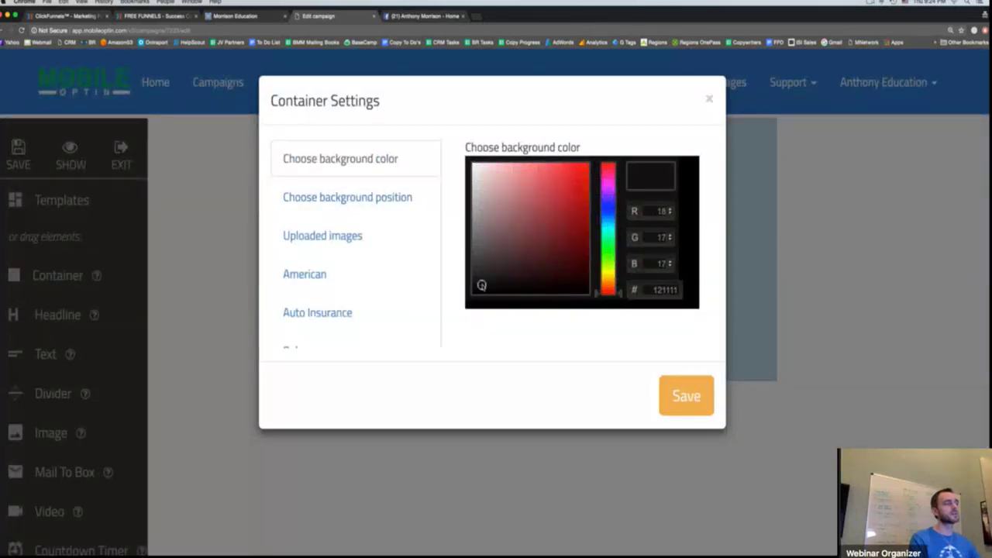
- Look at the container's background position setting, and apply the American flag over glowing clouds image as its background
click(346, 200)
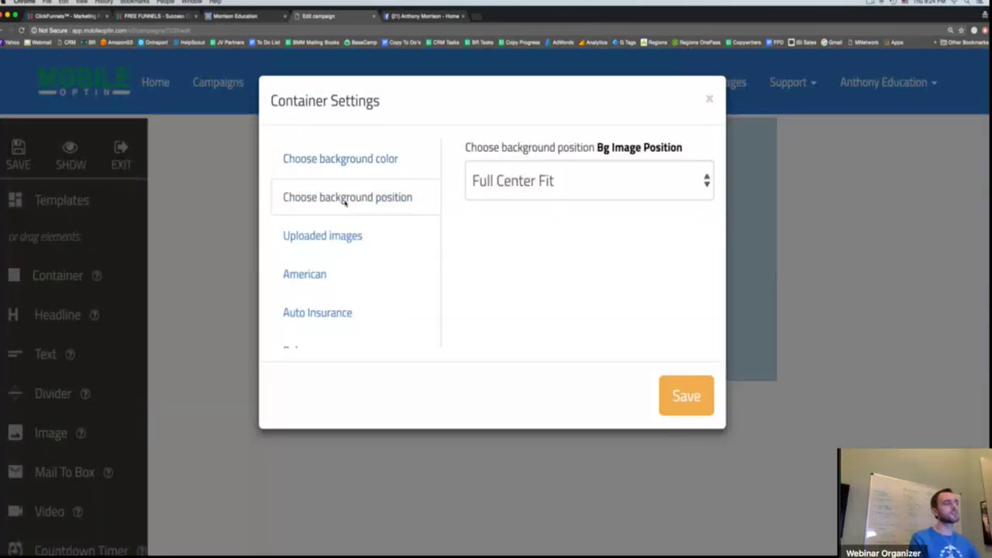
key(Down)
click(363, 268)
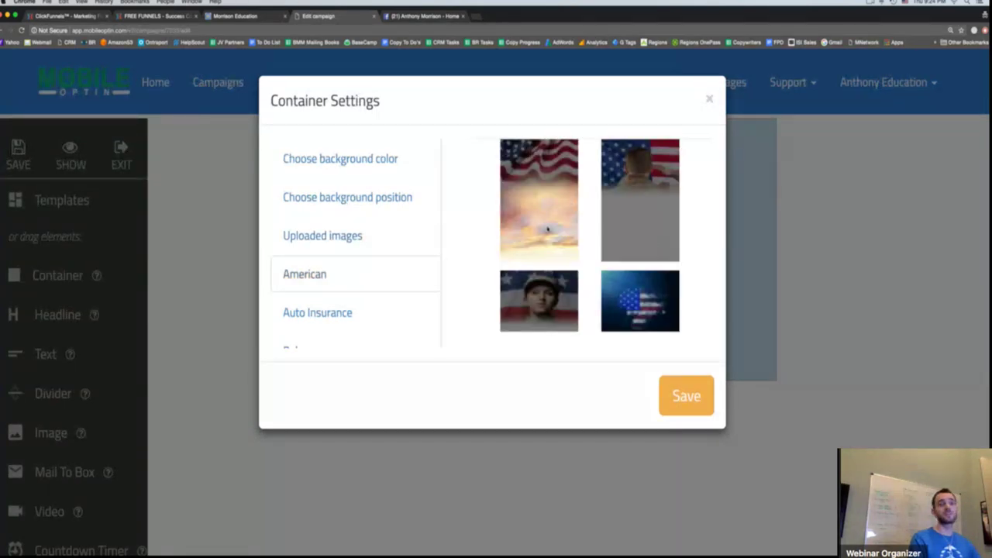
click(540, 204)
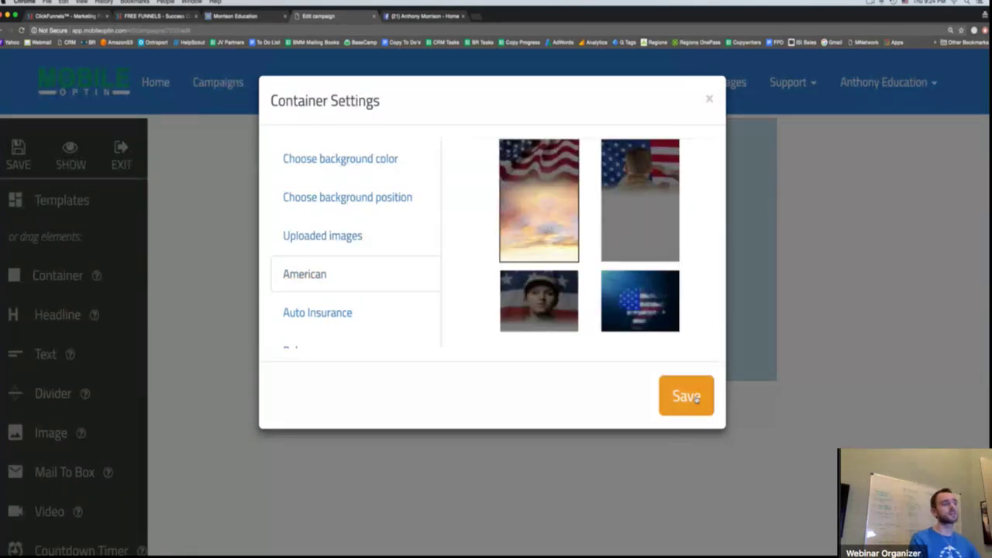
click(697, 400)
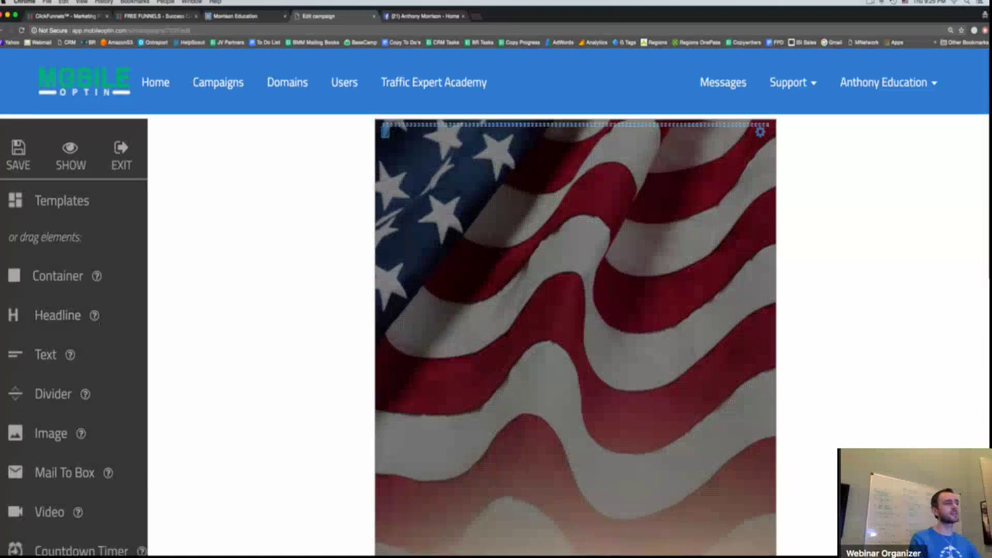
- Add a headline at the top of the flag container reading "Make Money In America..."
click(538, 142)
triple_click(539, 142)
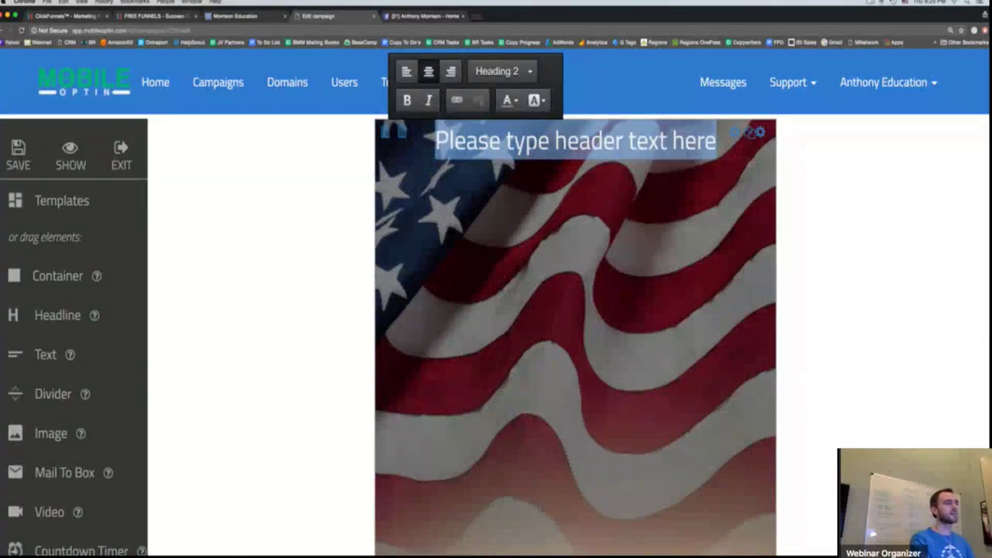
text(Make Mone)
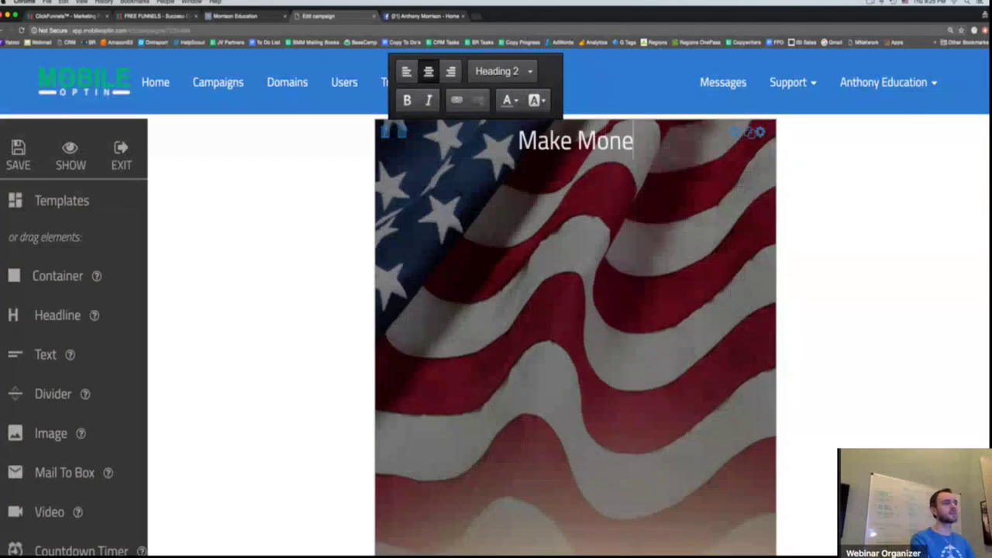
text(y In America)
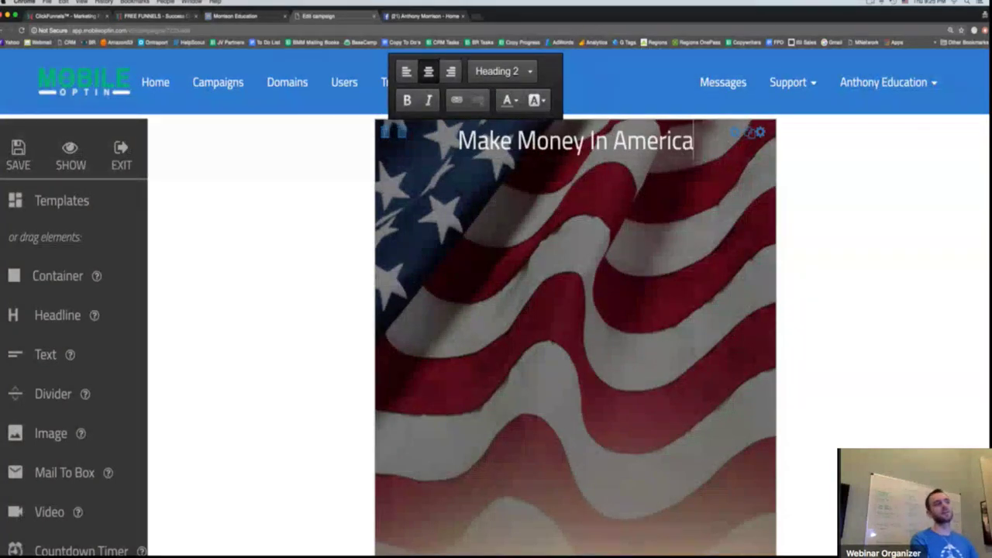
text(...)
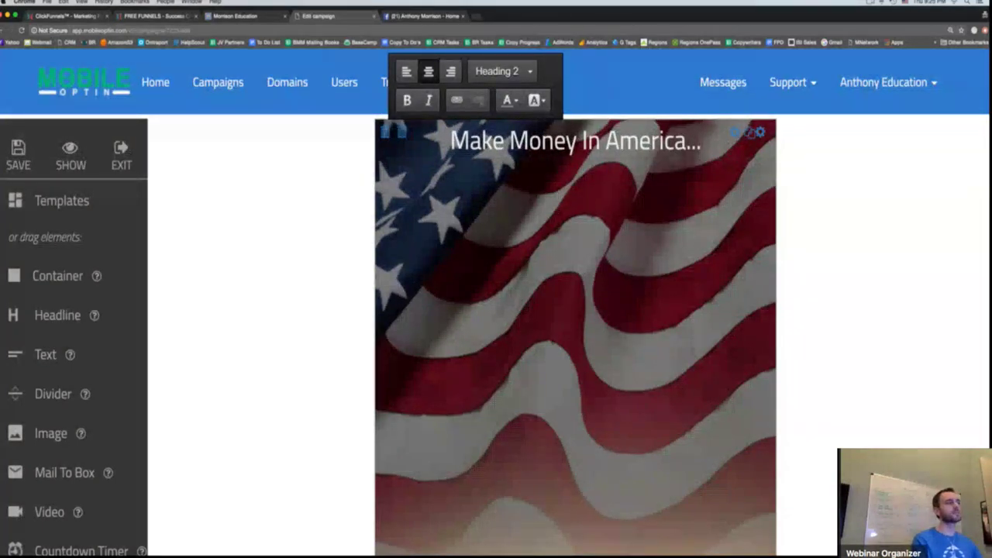
- Make the whole "Make Money In America..." headline bold
double_click(541, 140)
key(super+a)
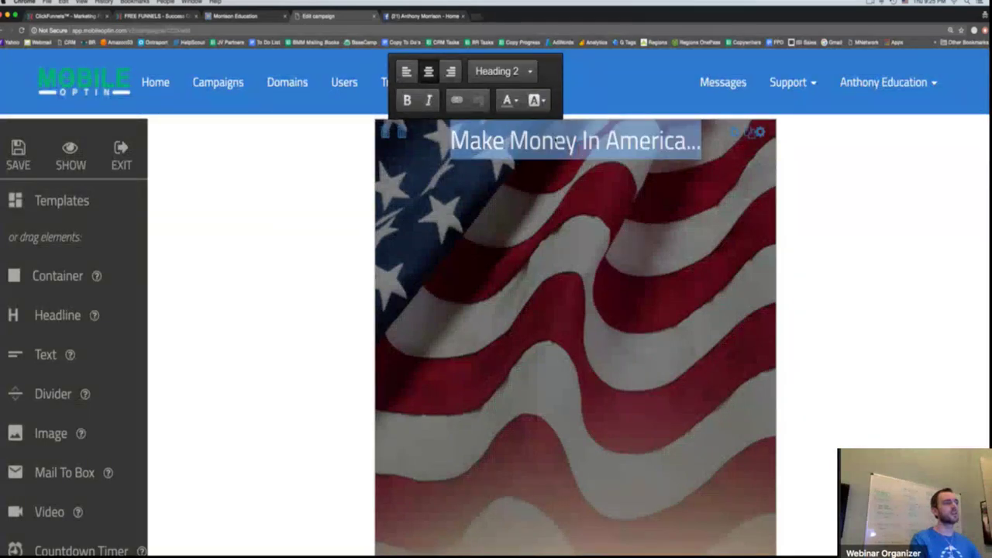
key(super+b)
click(498, 221)
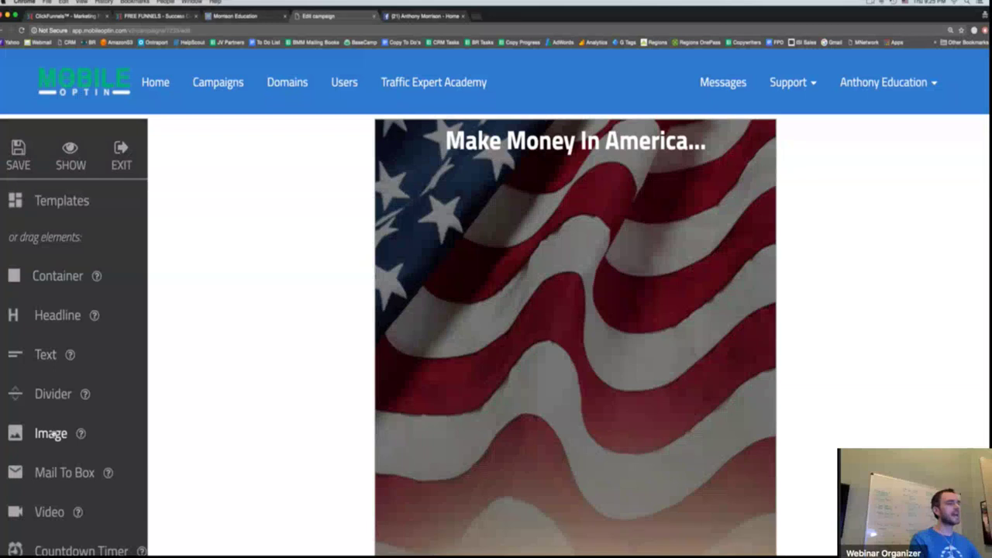
- Place an image element below the headline and a countdown timer beneath the image
drag(52, 433, 548, 197)
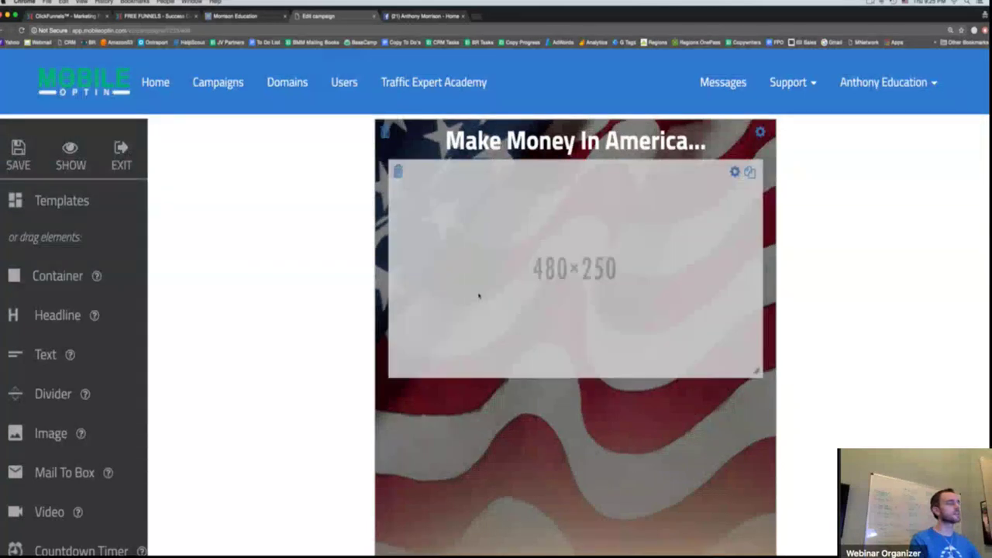
scroll(101, 379, down, 3)
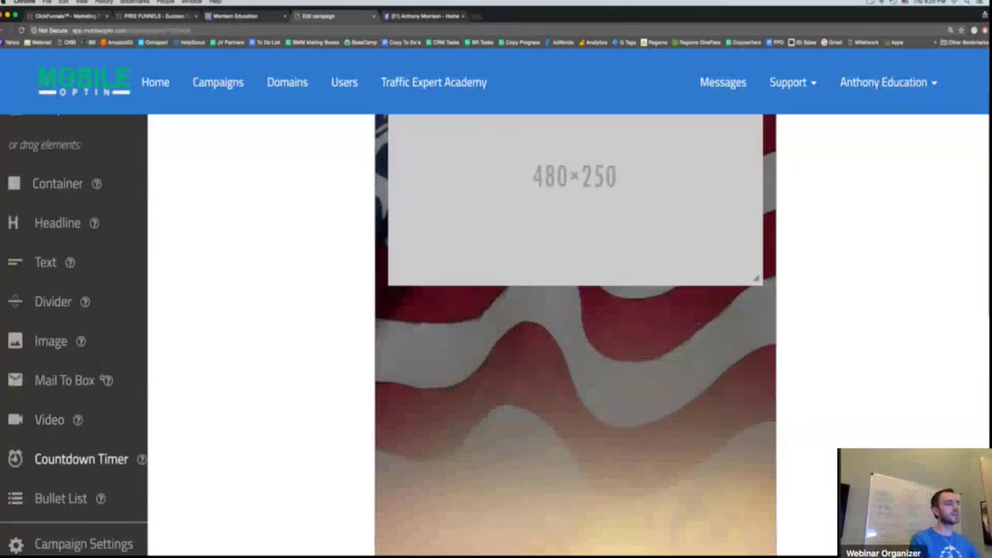
drag(85, 458, 596, 313)
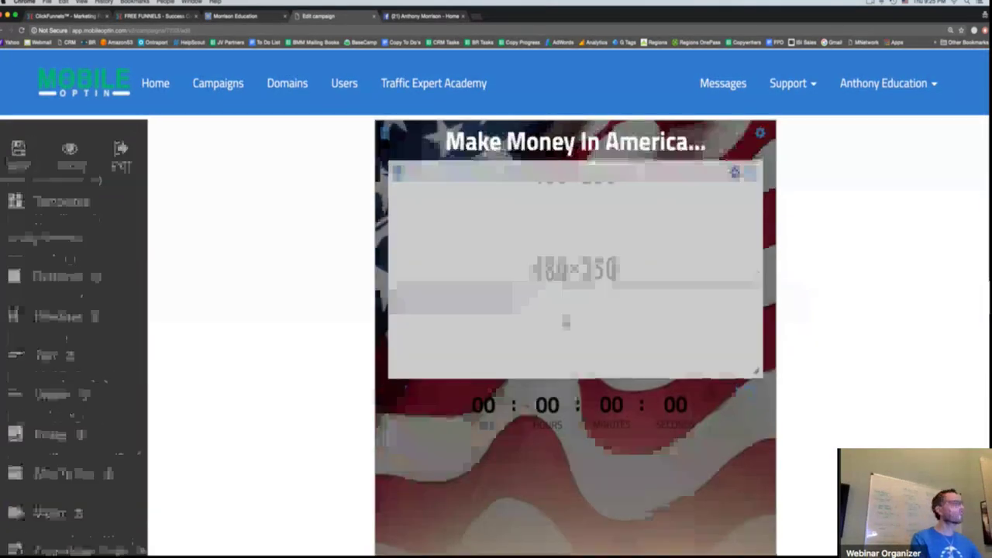
- Add a Mail To Box element with its subscribe button below the countdown timer
scroll(68, 407, down, 2)
scroll(67, 407, down, 1)
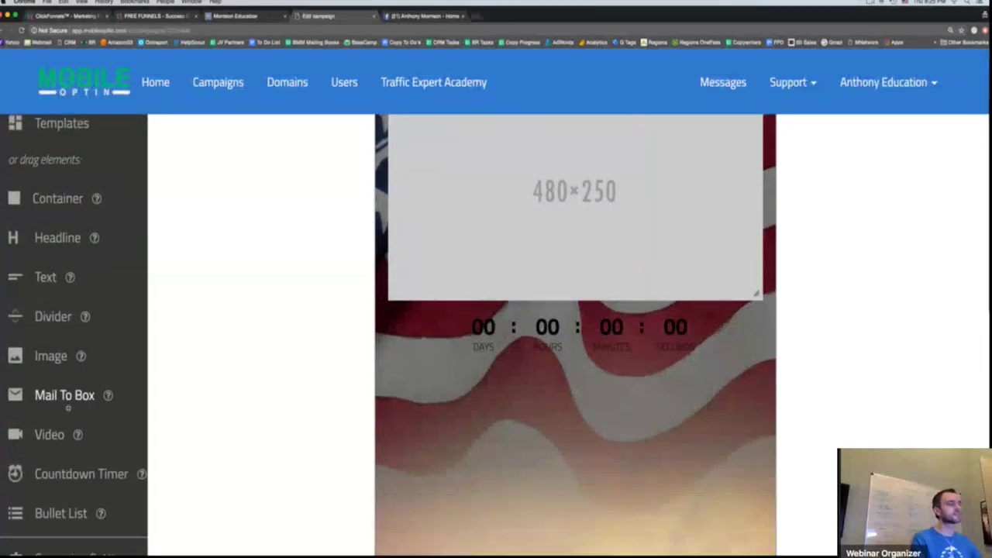
drag(68, 407, 481, 392)
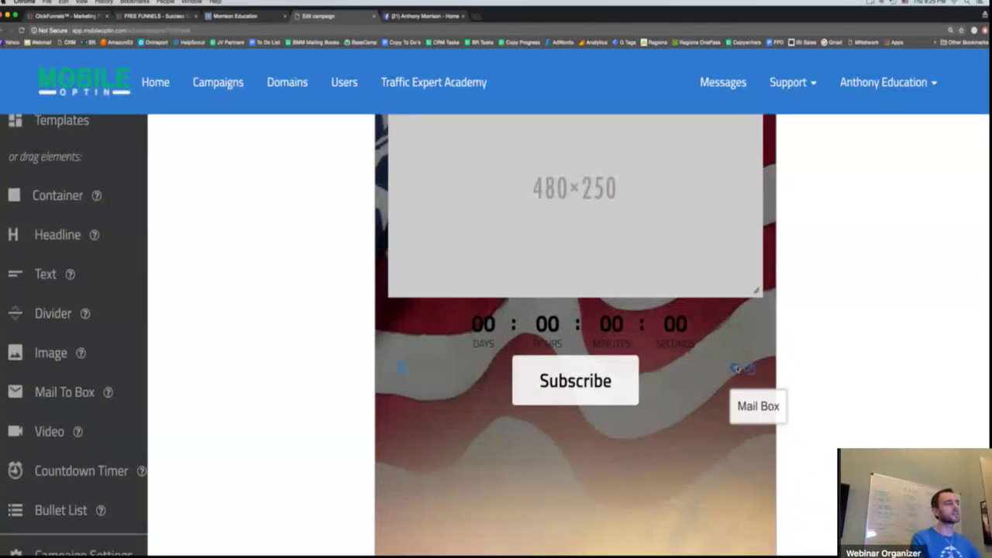
- Open the Mail To Box button's settings and set its text color to red and background color to teal 207c96
click(737, 369)
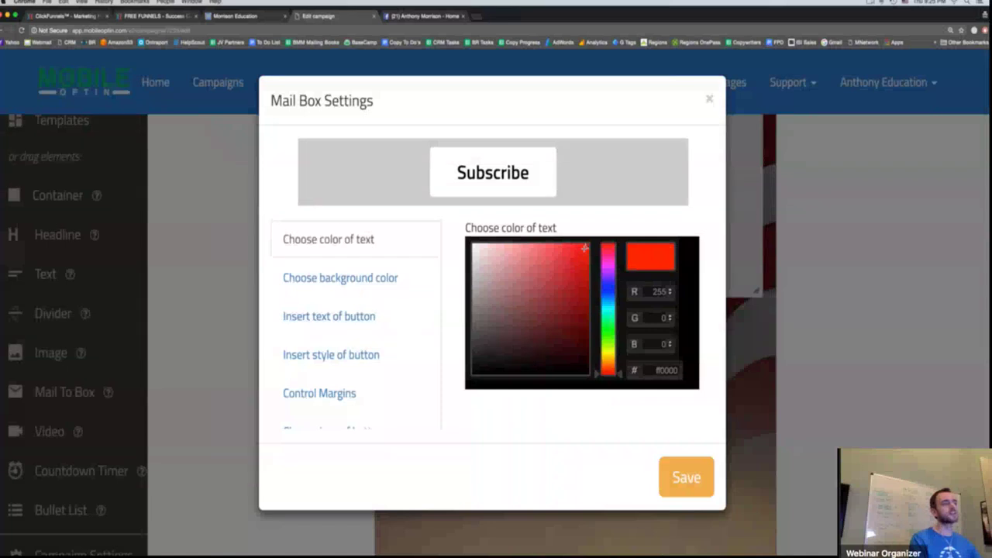
click(584, 248)
click(299, 290)
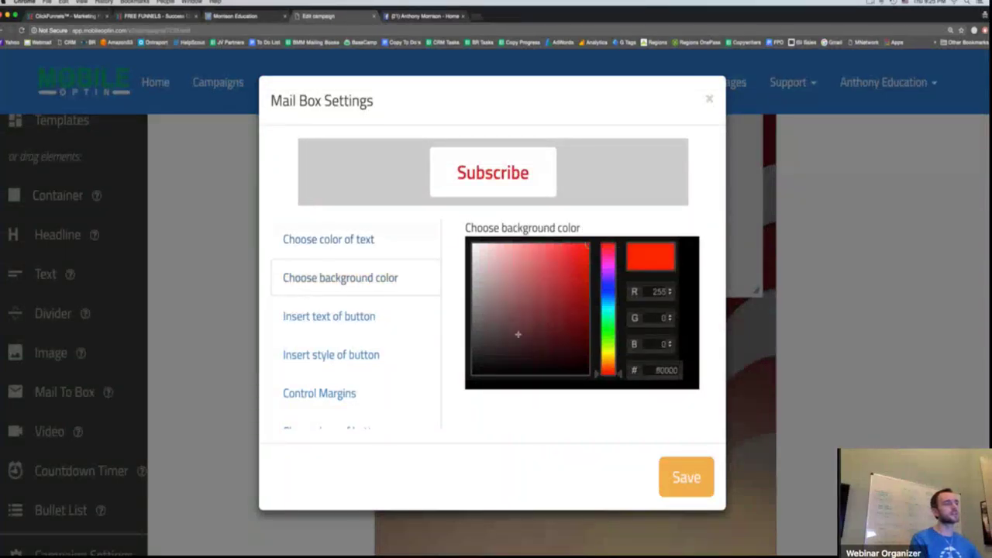
click(512, 339)
click(564, 297)
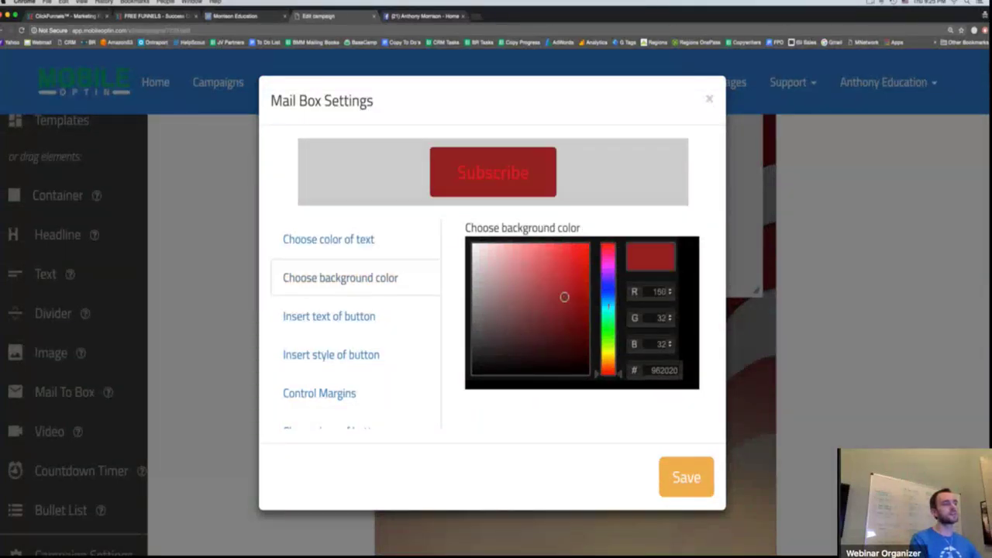
click(609, 306)
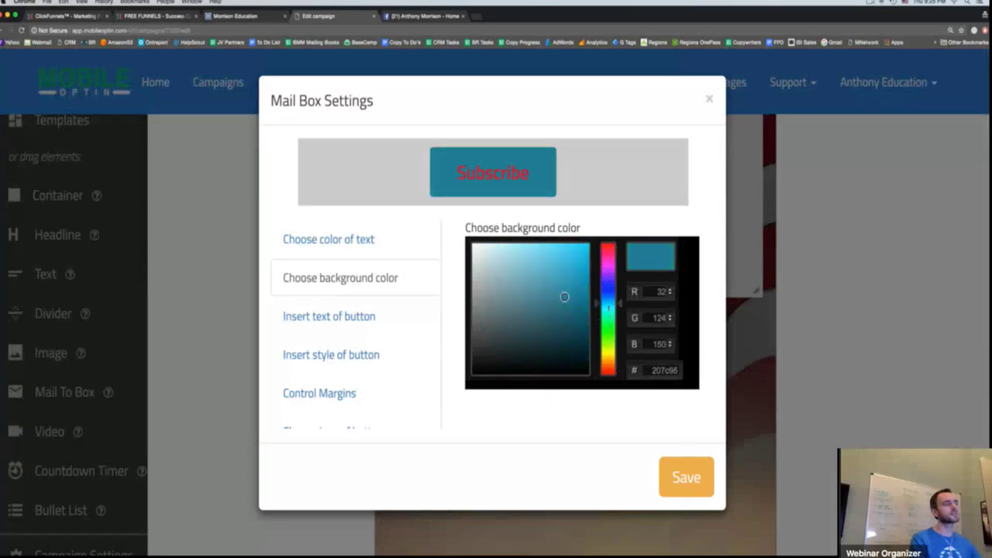
- Set the subscribe button's text to "GET IT FREE" and enlarge the text size
click(374, 316)
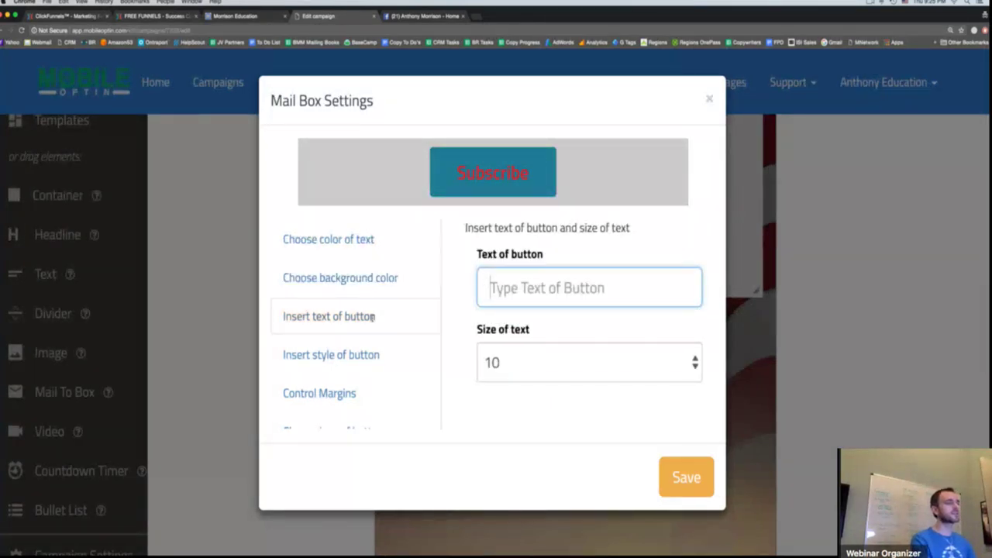
text(GET IT FREE)
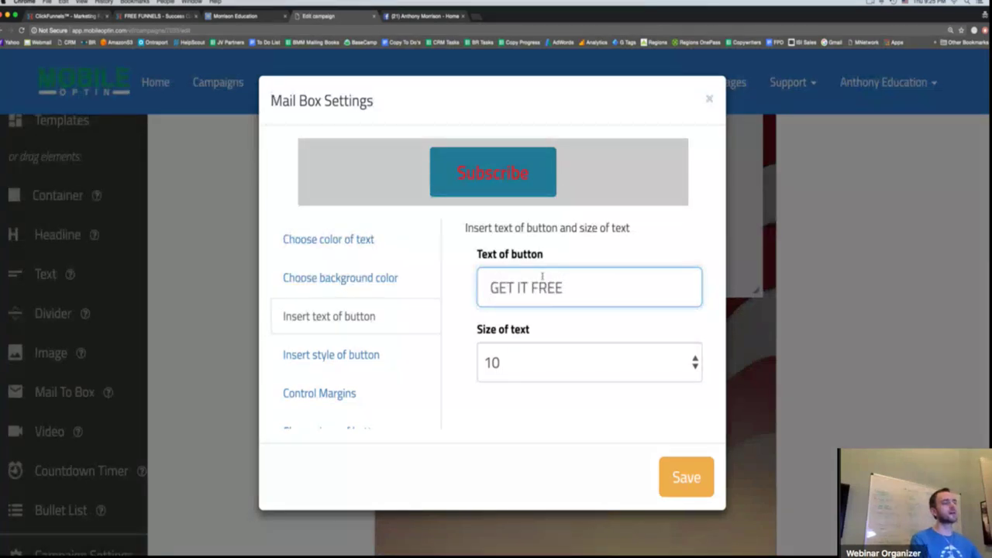
click(512, 362)
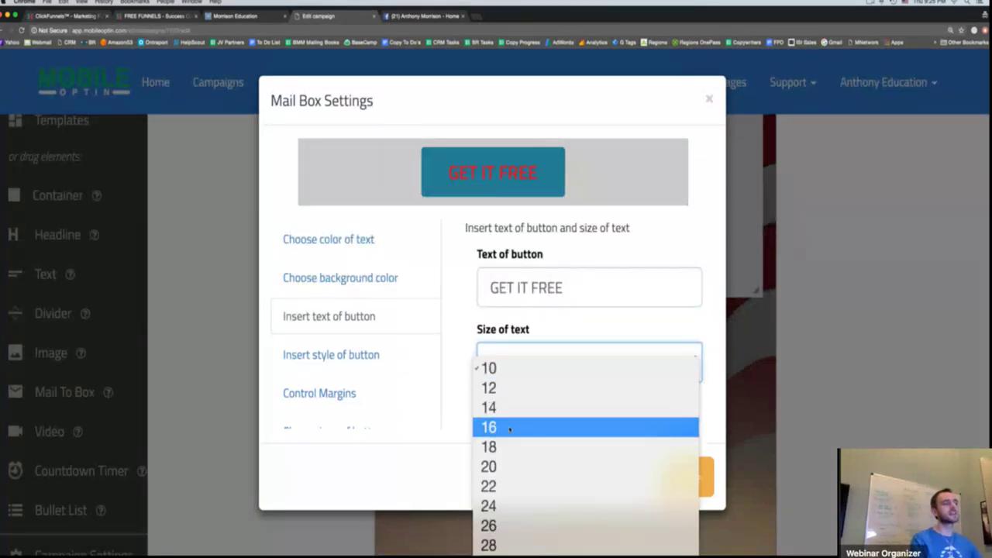
click(509, 427)
click(509, 357)
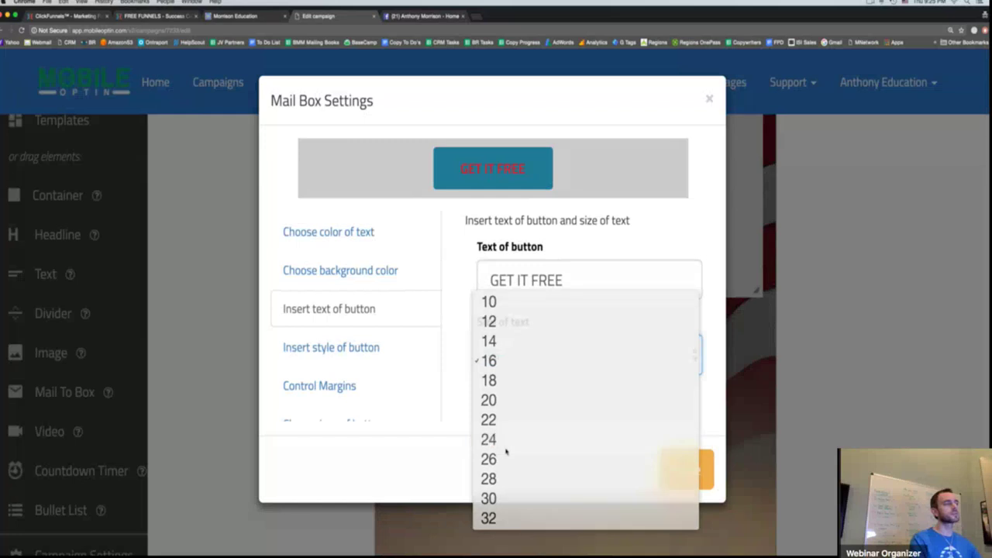
click(506, 446)
- Style the "GET IT FREE" button with Less Padding and a Dashed Border corner style
click(324, 363)
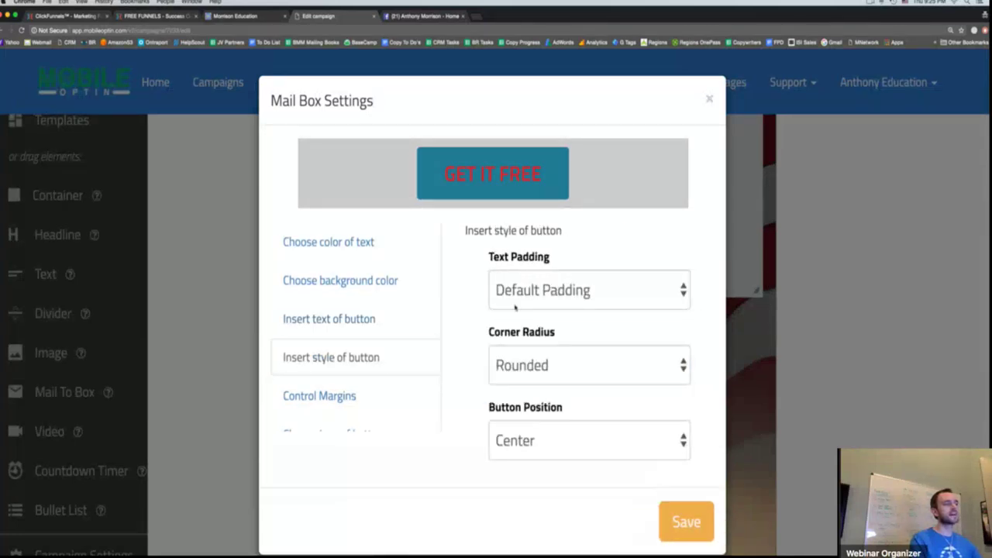
click(514, 308)
click(532, 314)
click(558, 360)
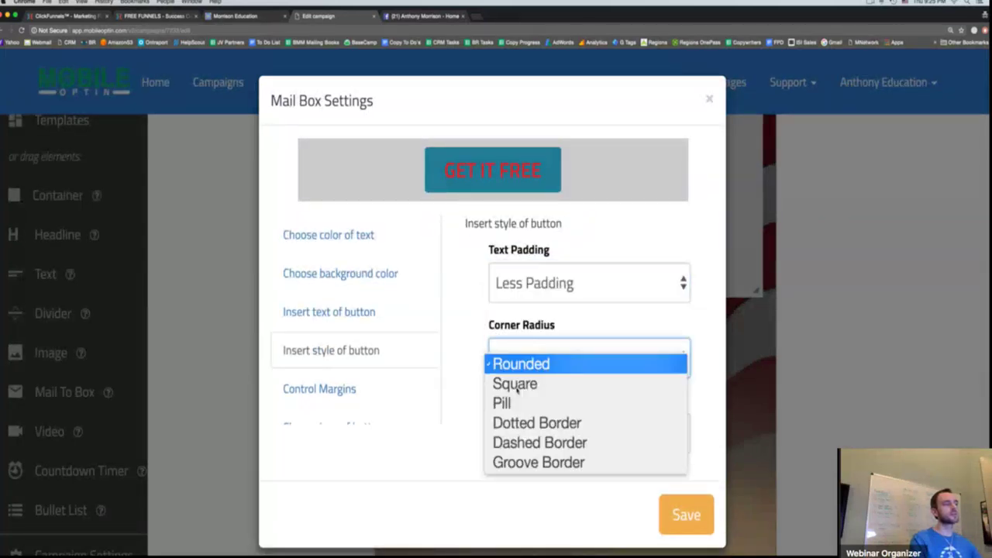
click(518, 422)
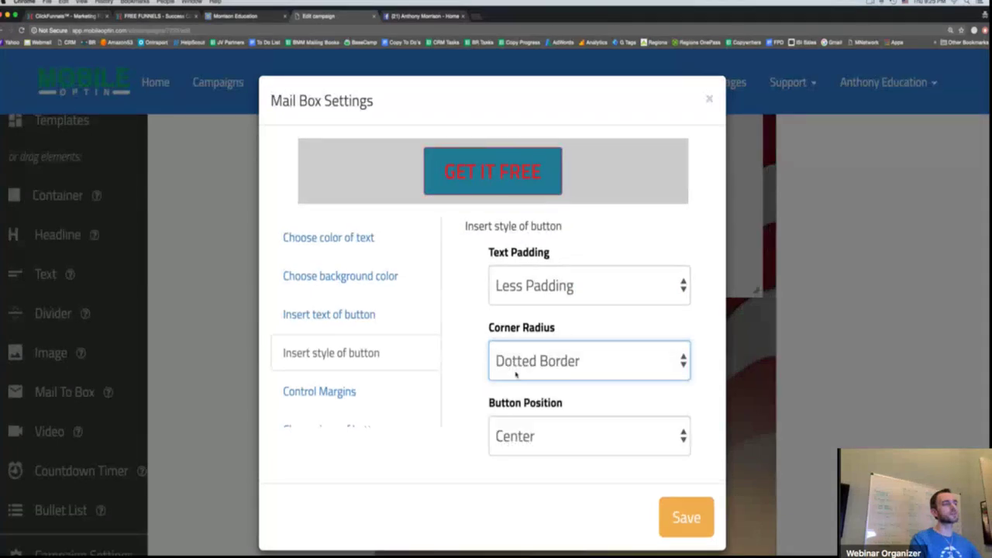
click(515, 374)
click(510, 385)
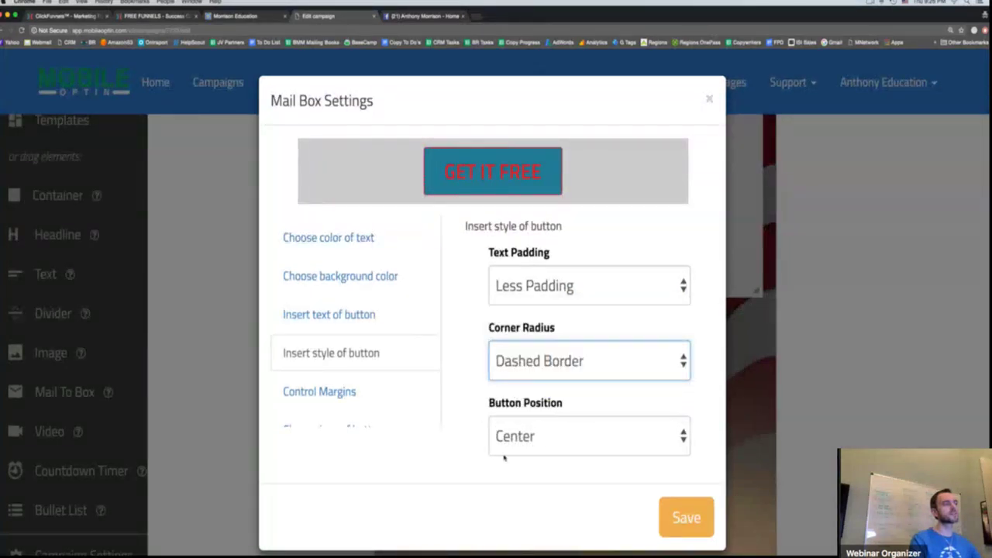
- Add the envelope icon with an upward arrow to the "GET IT FREE" button and save the mail box settings
click(349, 392)
scroll(351, 395, down, 1)
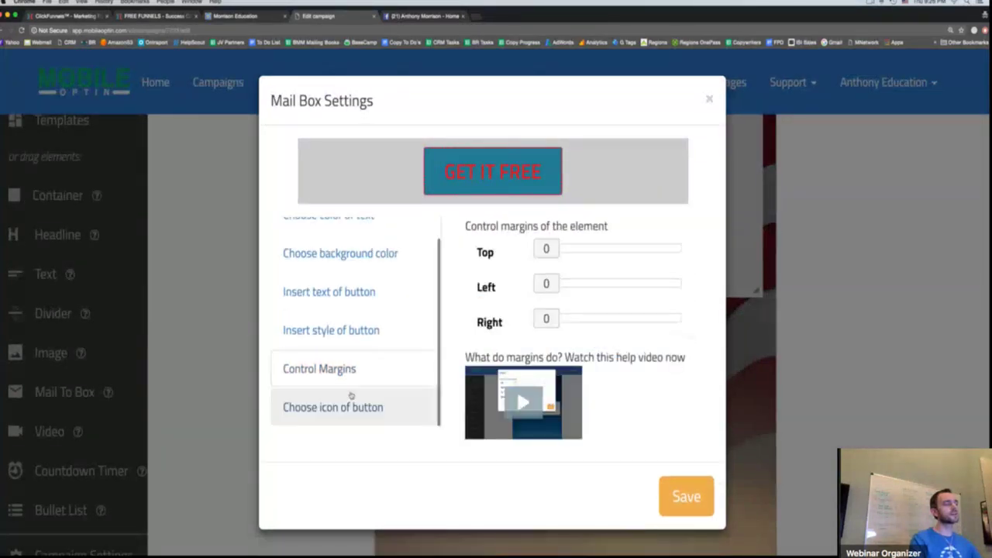
click(344, 409)
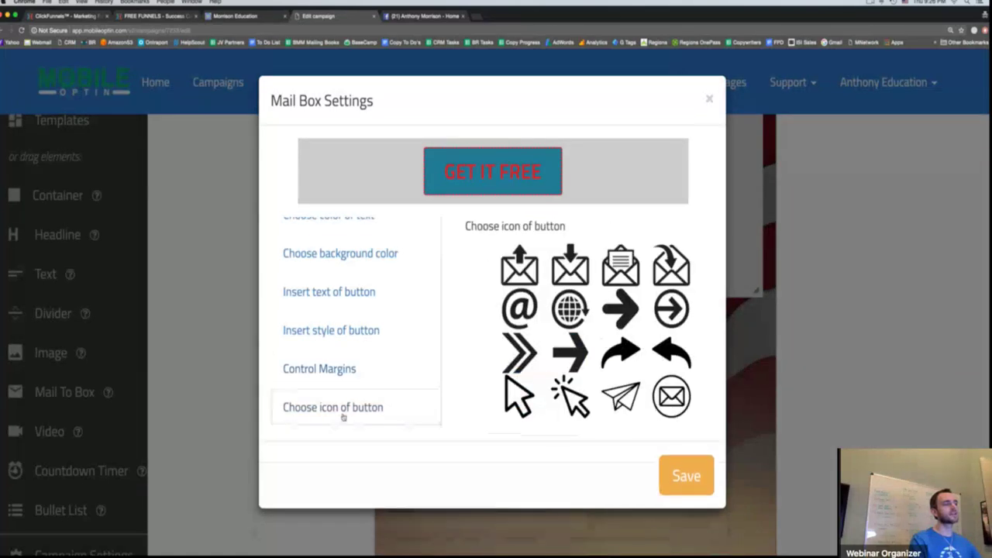
click(519, 263)
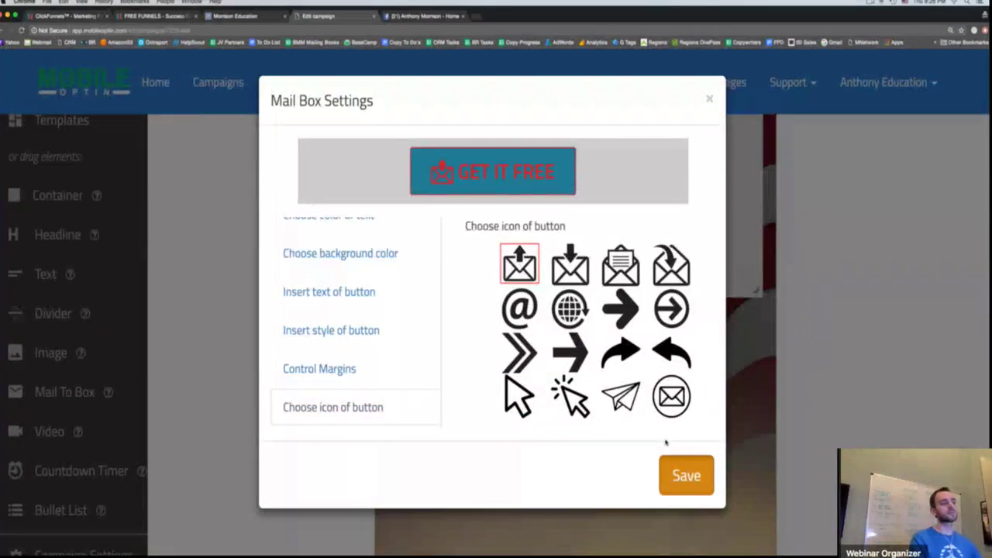
click(686, 475)
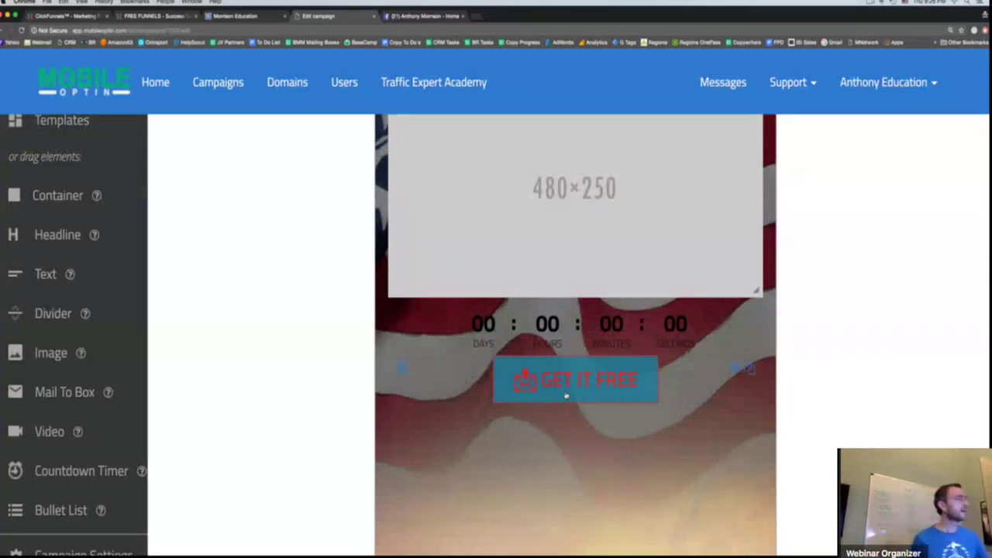
- Leave the campaign editor without saving and go to the campaigns list
click(218, 97)
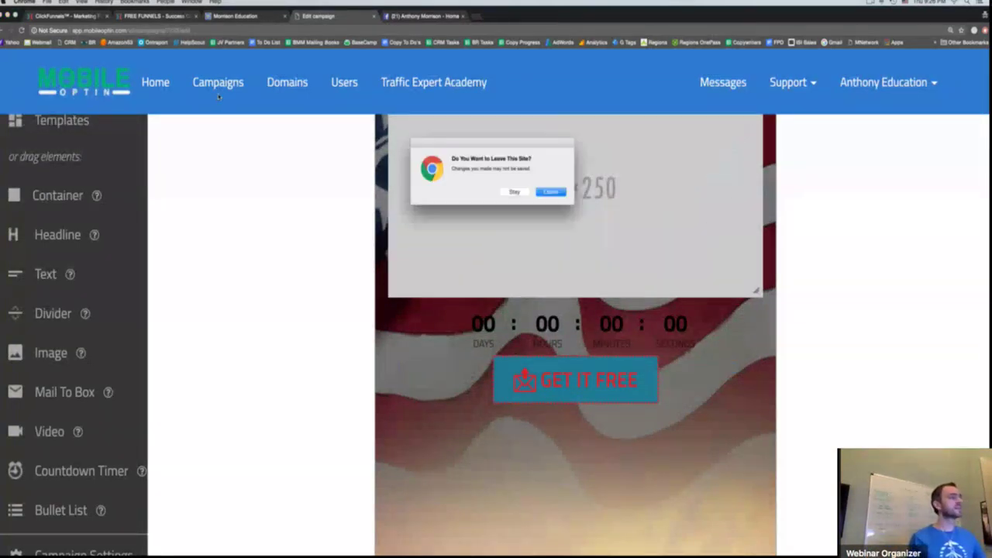
click(552, 193)
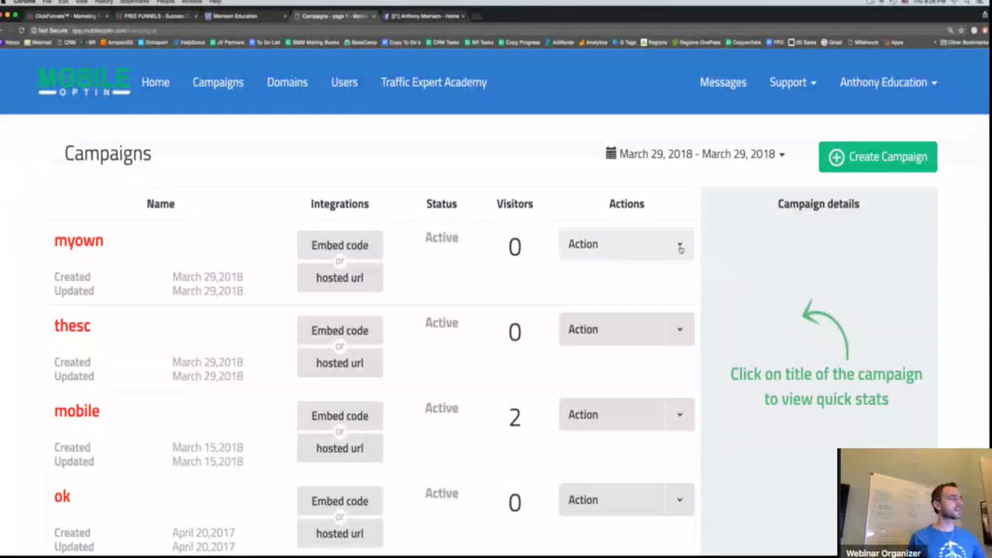
- Examine the mobile campaign's quick stats, comparing visitors, clicks, optins and conversion for its two Survey 1 variations
scroll(680, 248, down, 1)
click(74, 308)
scroll(768, 283, down, 3)
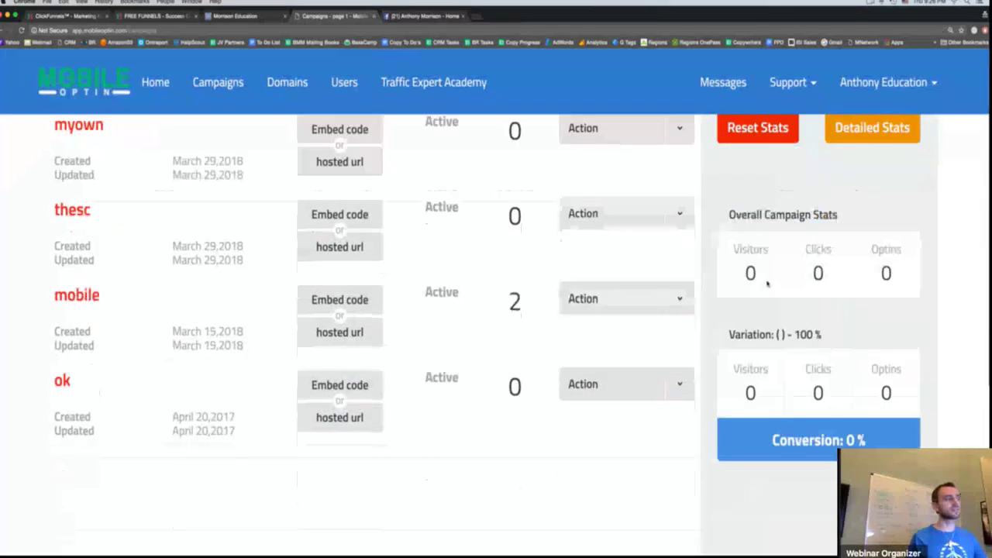
scroll(771, 294, up, 2)
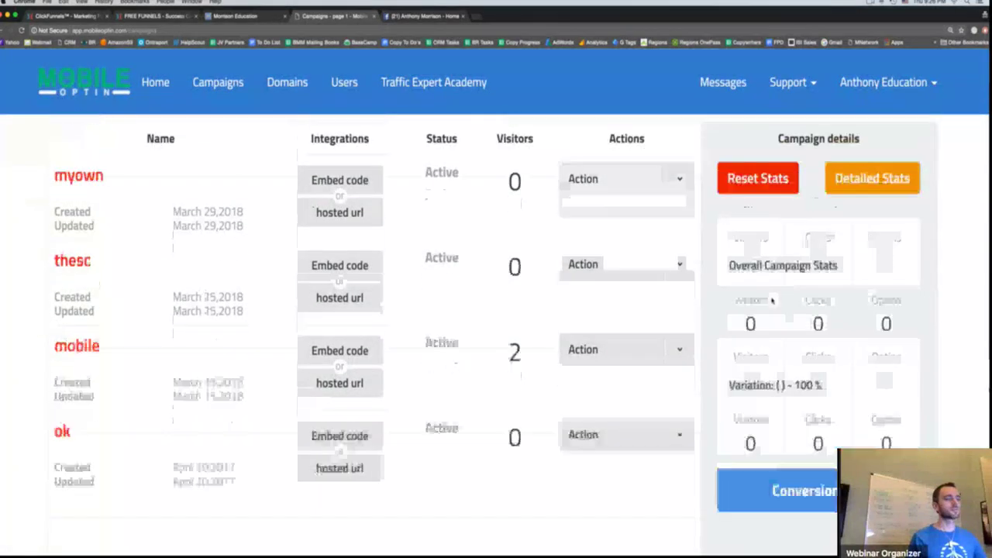
scroll(775, 310, down, 4)
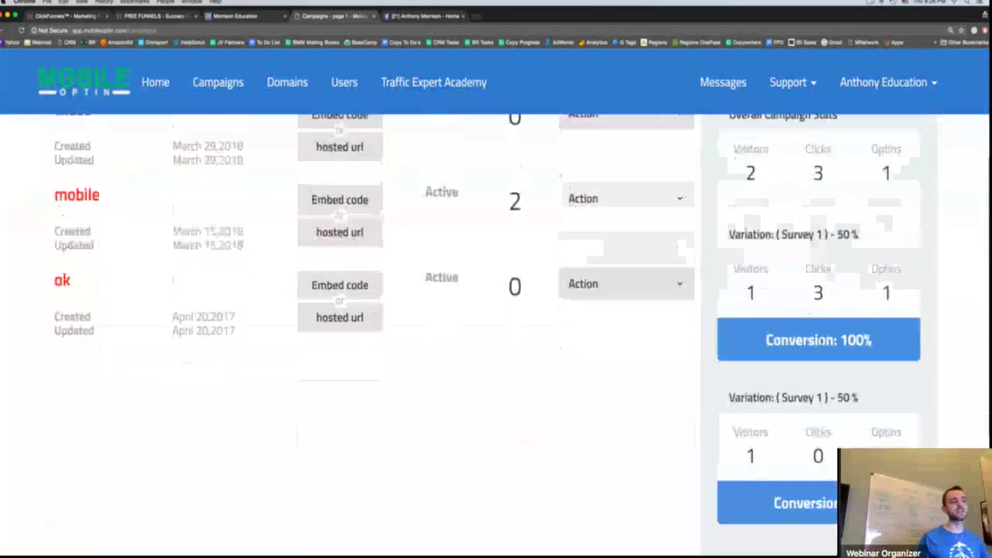
scroll(775, 333, up, 1)
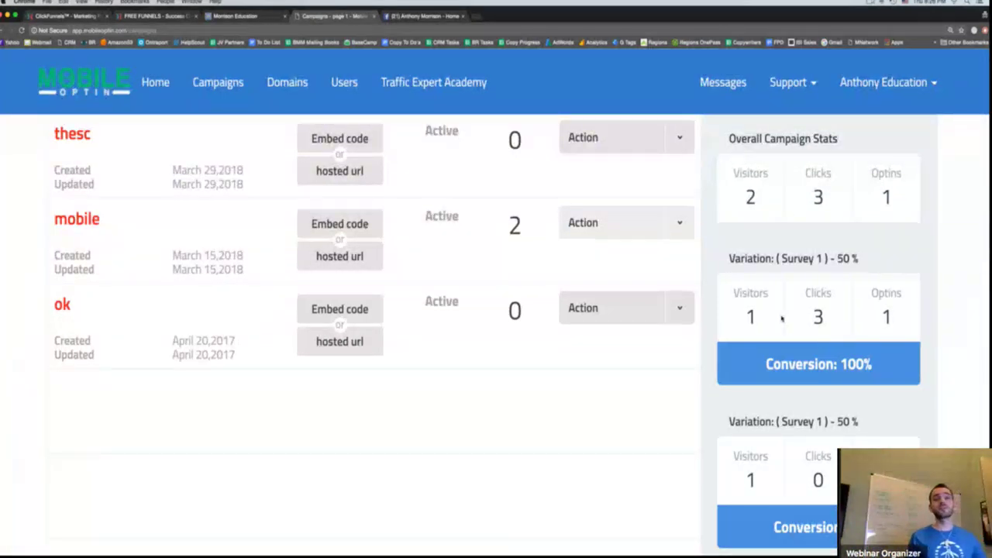
scroll(782, 318, up, 2)
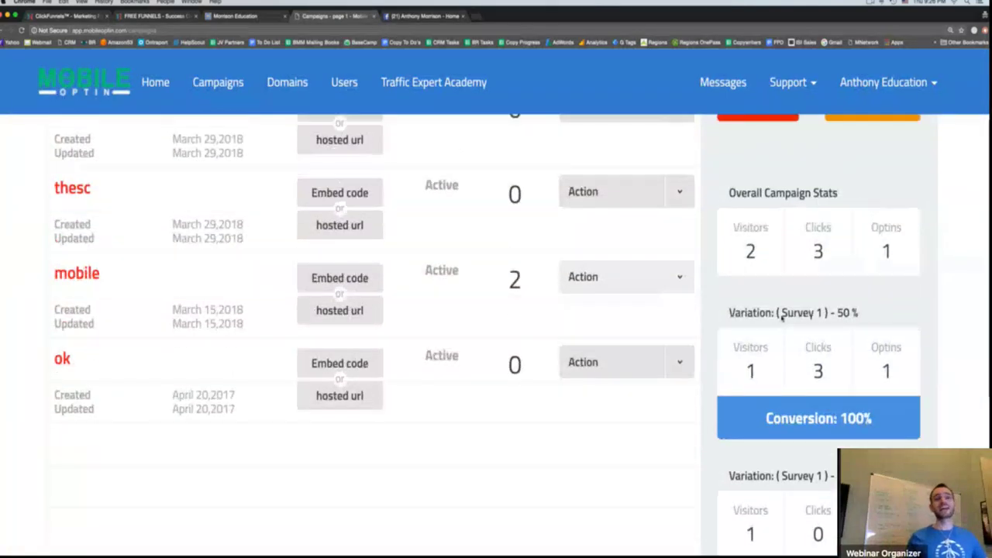
scroll(781, 318, up, 1)
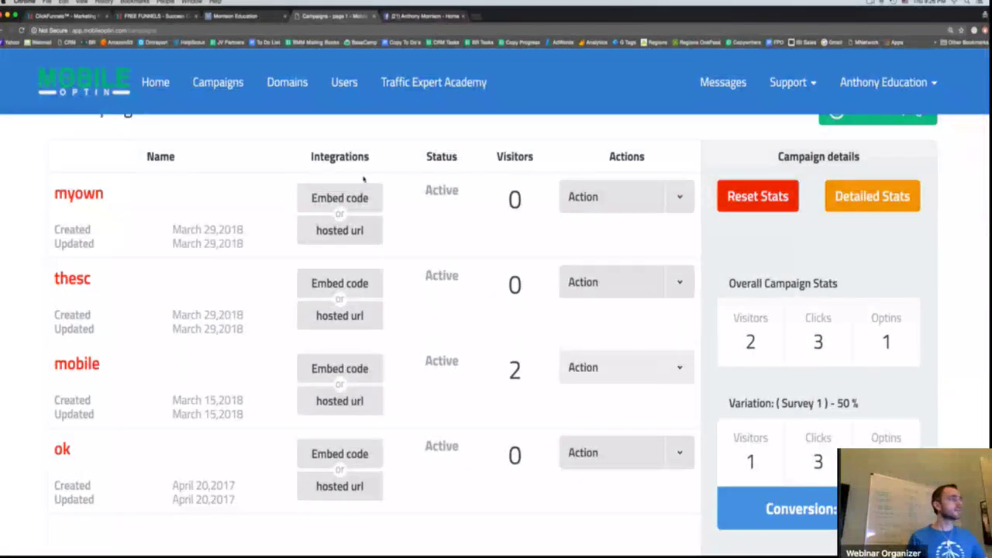
scroll(363, 179, down, 1)
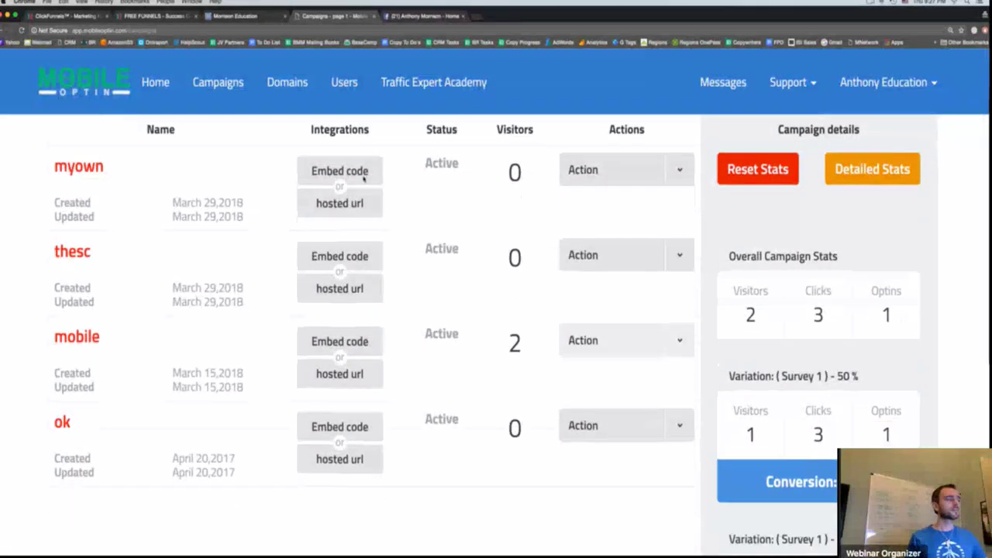
- Open the mobile campaign for editing and display its campaign settings
click(618, 374)
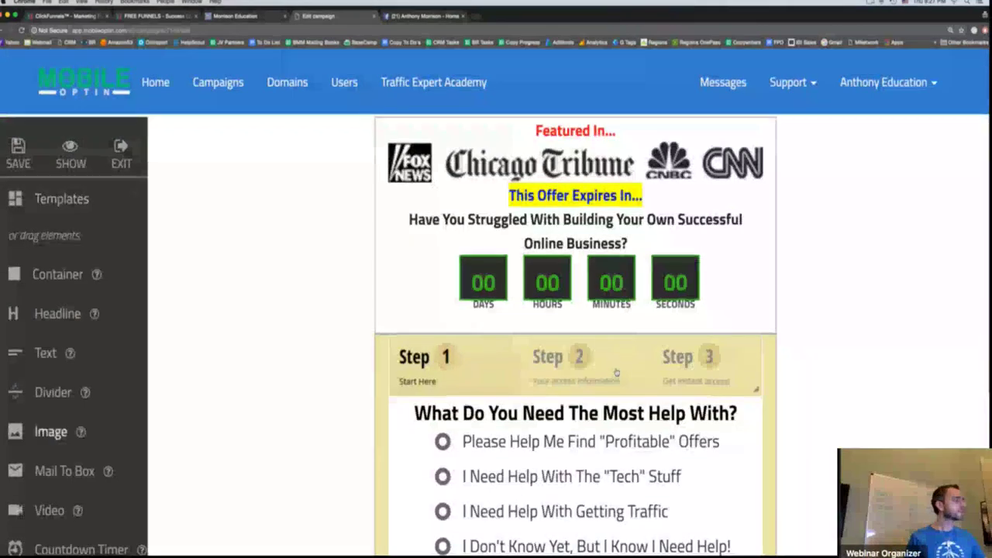
scroll(618, 376, down, 5)
click(58, 313)
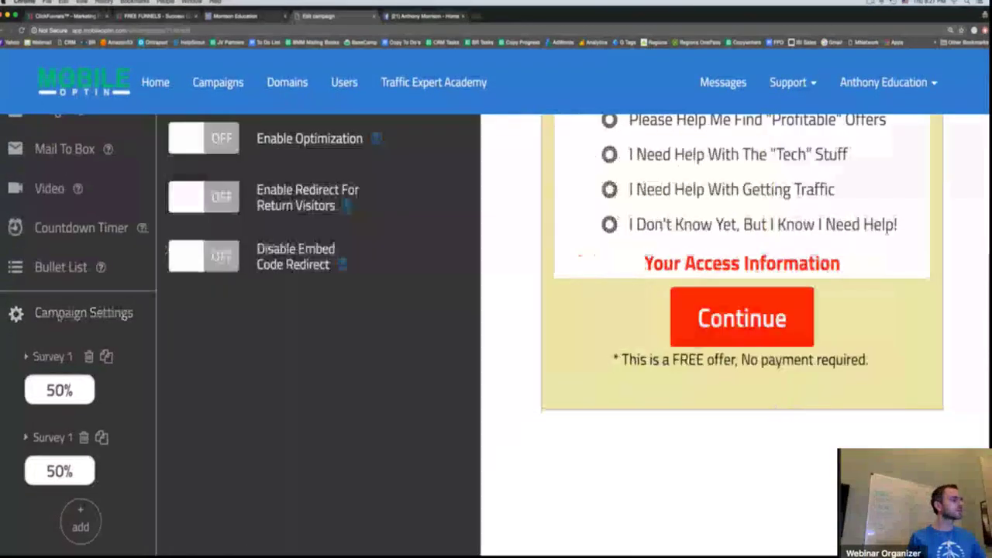
scroll(59, 317, up, 3)
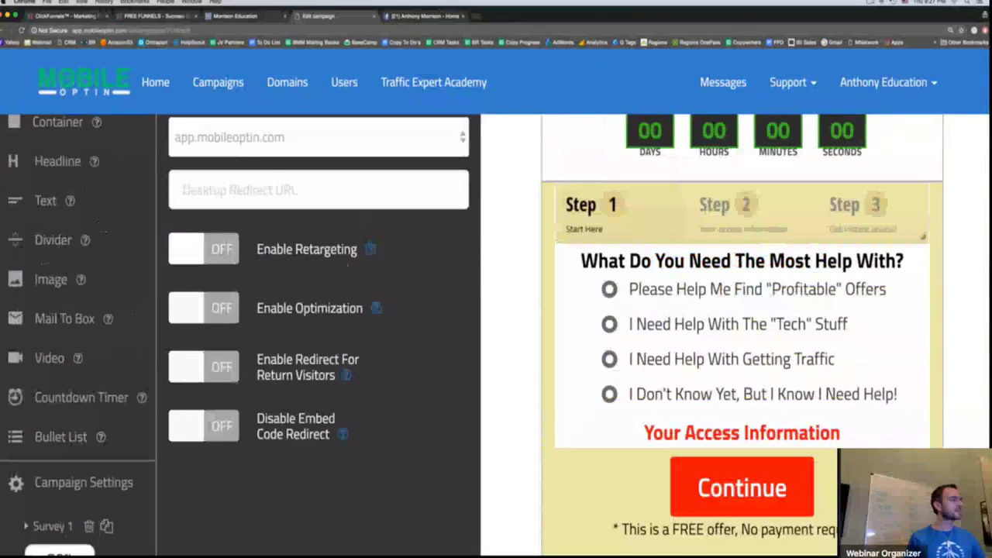
click(186, 199)
scroll(186, 199, up, 2)
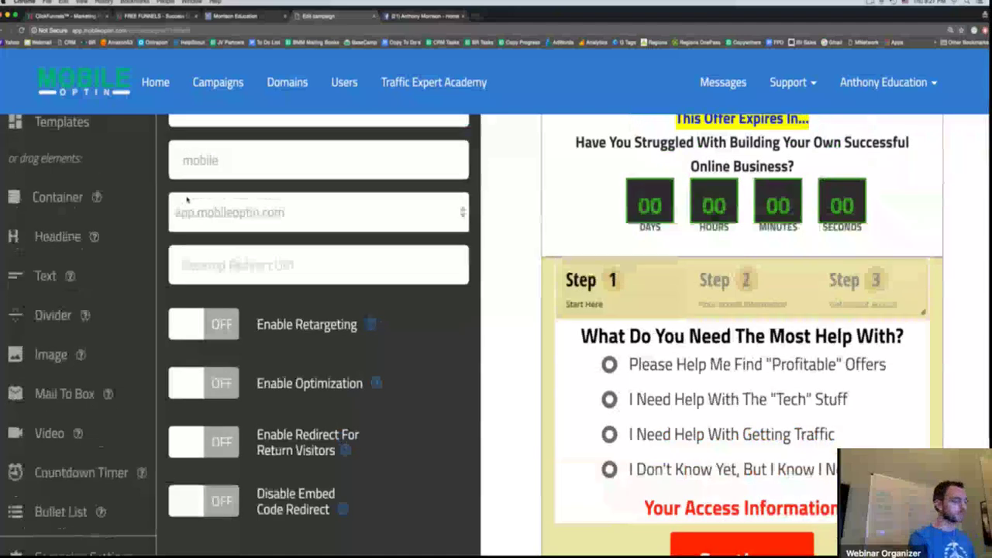
text(http://www.)
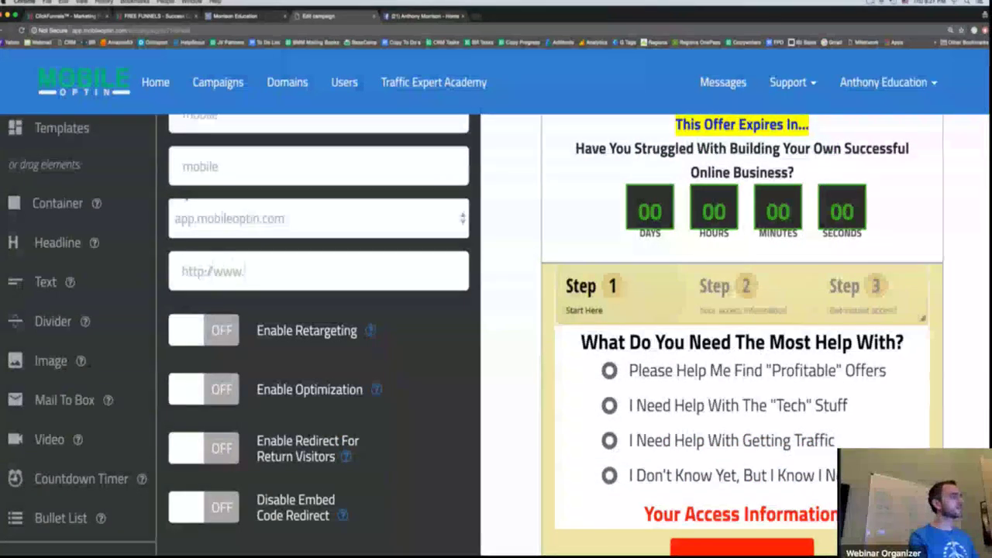
text(anthony.com)
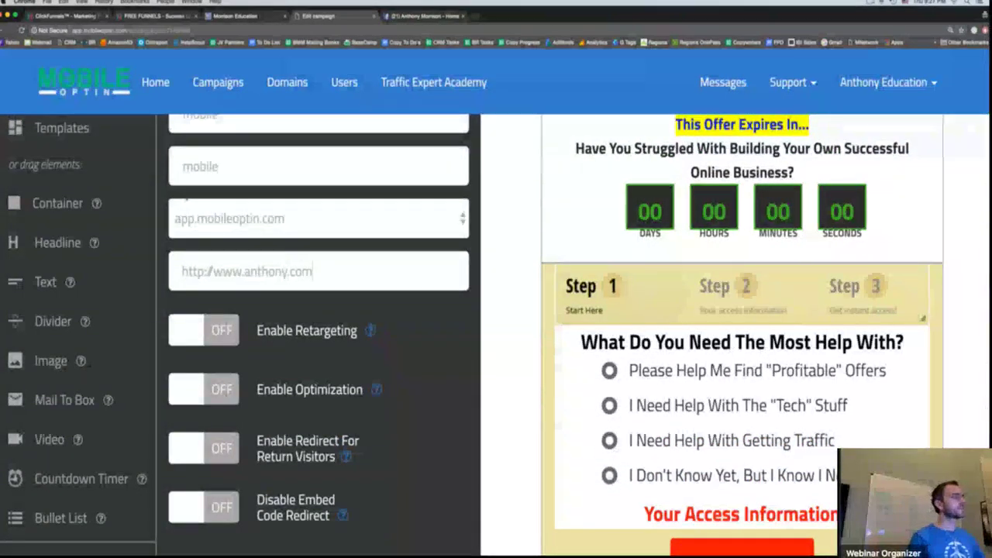
click(180, 271)
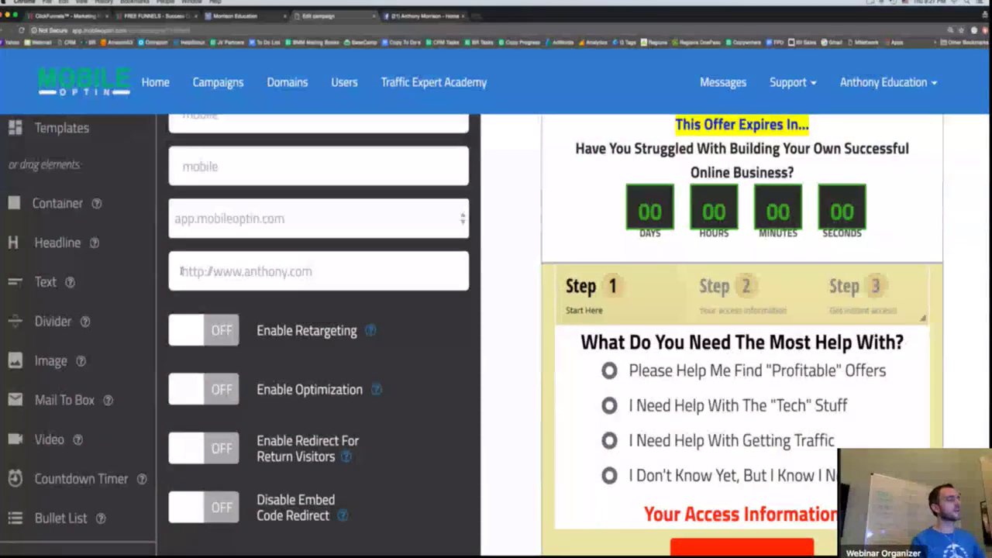
triple_click(180, 271)
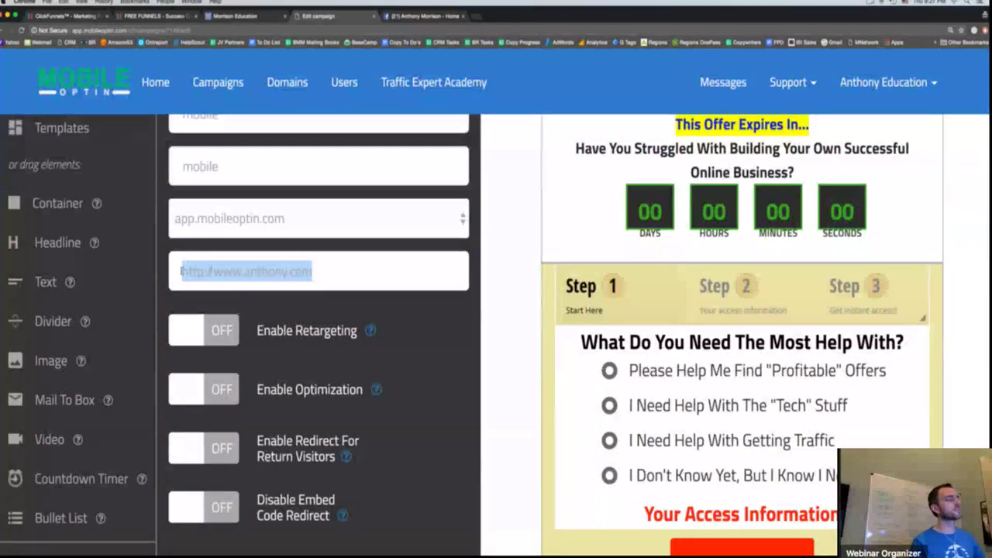
click(285, 273)
text(morrison)
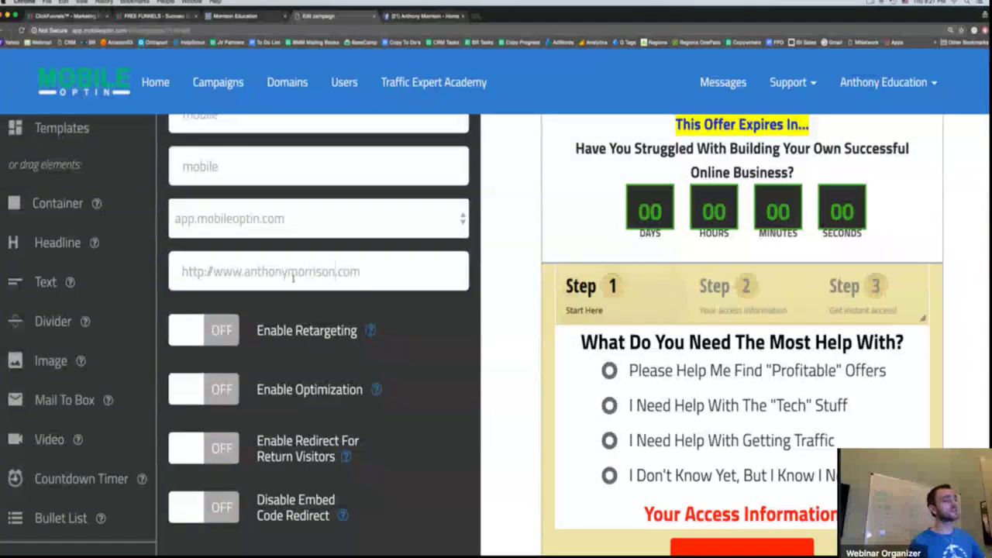
scroll(294, 279, up, 1)
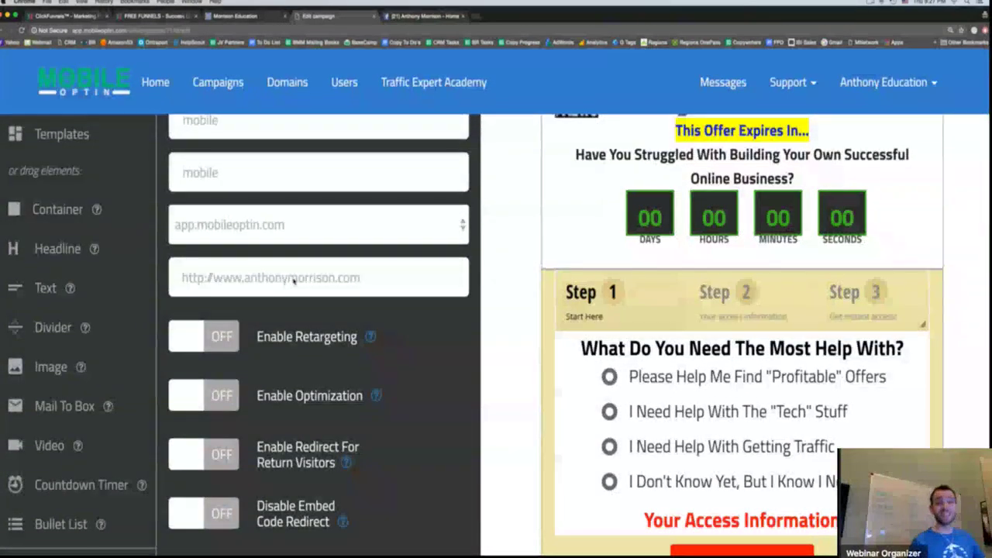
- Return from the campaign settings to the campaigns list and display the mobile campaign's hosted URL
scroll(293, 280, up, 2)
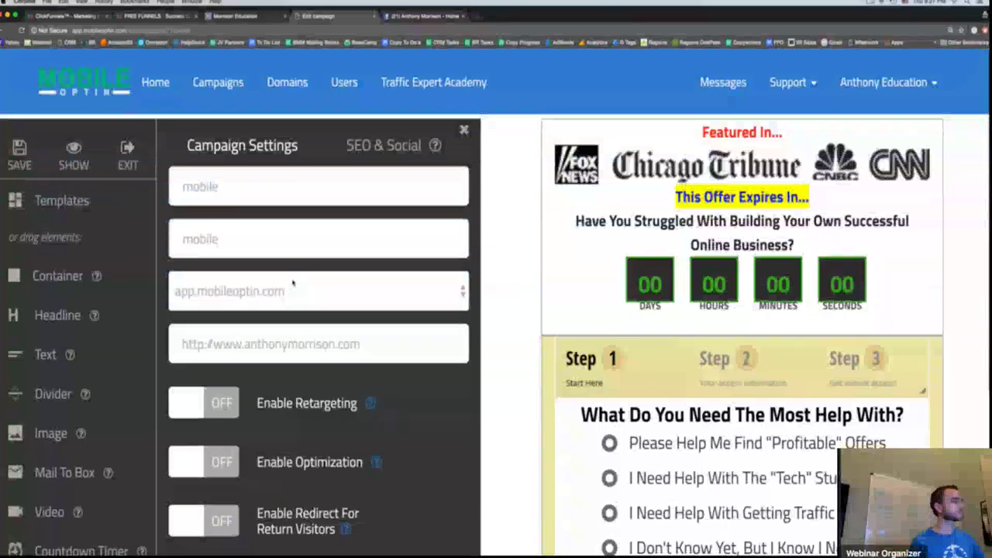
scroll(535, 373, down, 4)
scroll(535, 373, up, 4)
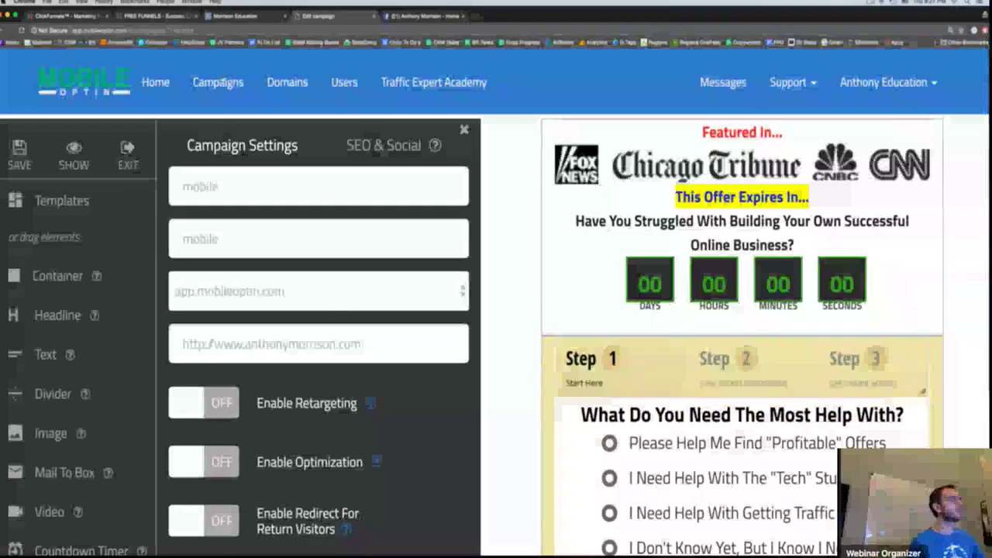
click(220, 82)
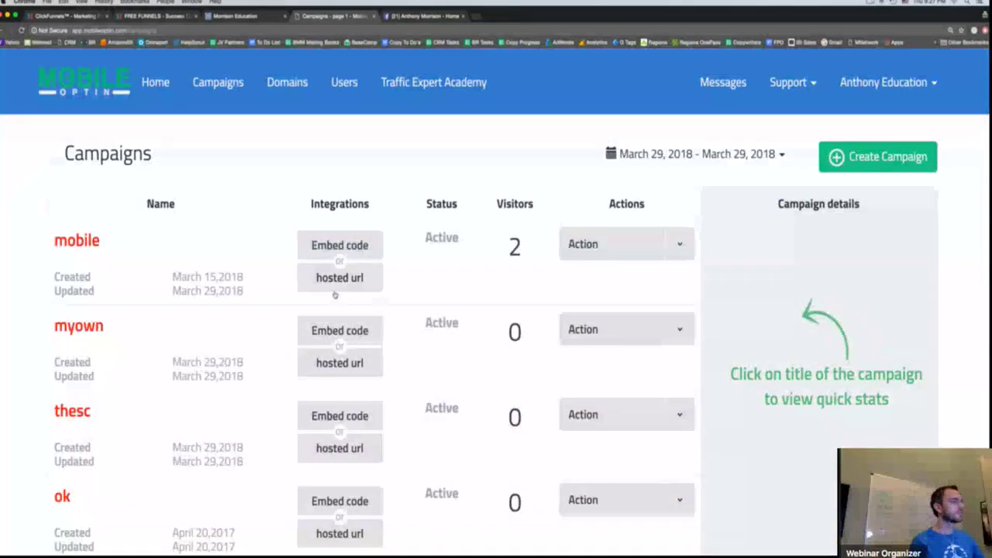
click(335, 292)
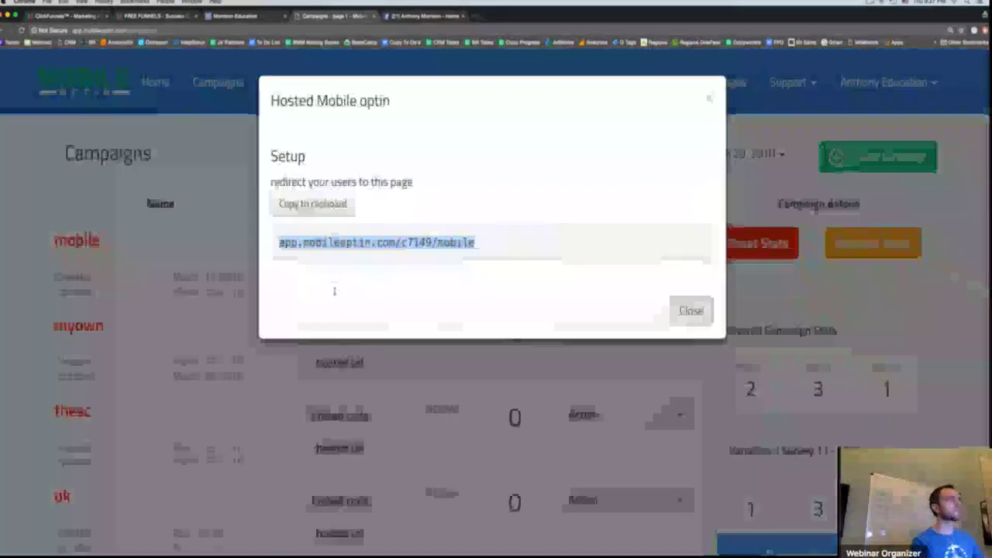
- Test the desktop redirect by loading the mobile campaign's hosted URL in a separate tab, and return to the campaigns list
key(super+shift+n)
key(super+v)
key(Return)
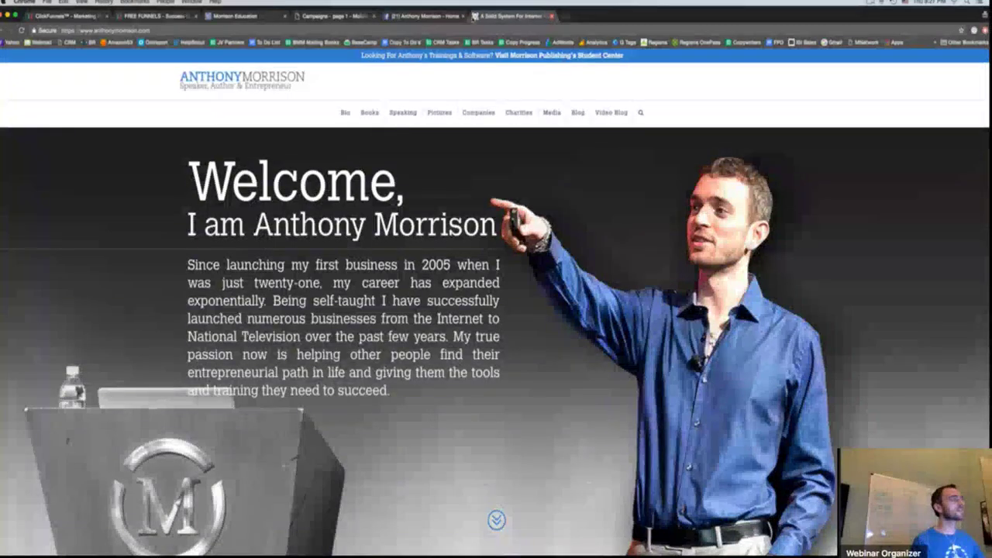
click(550, 17)
click(335, 18)
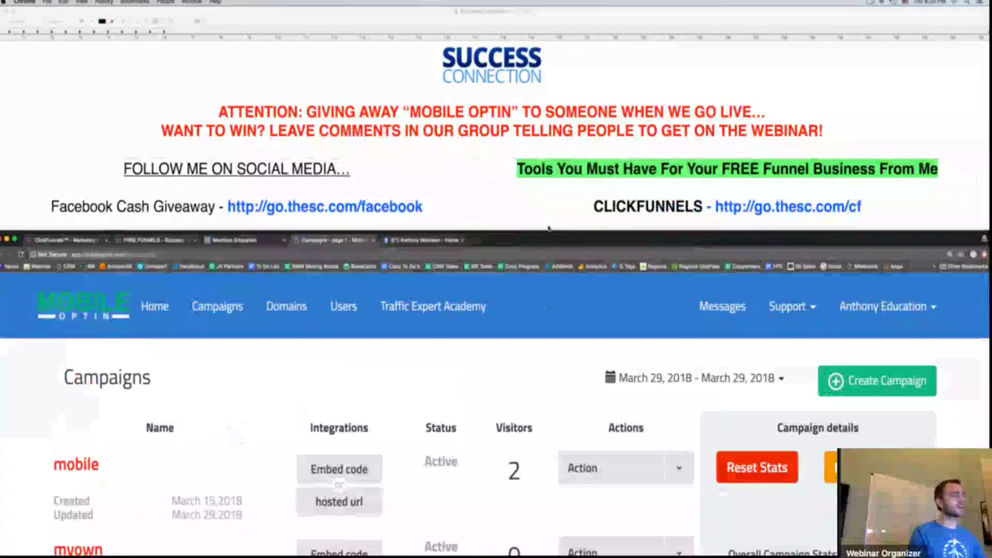
- Switch to the Facebook page, dismiss the Your Post window and show the page's Following options
drag(548, 228, 551, 215)
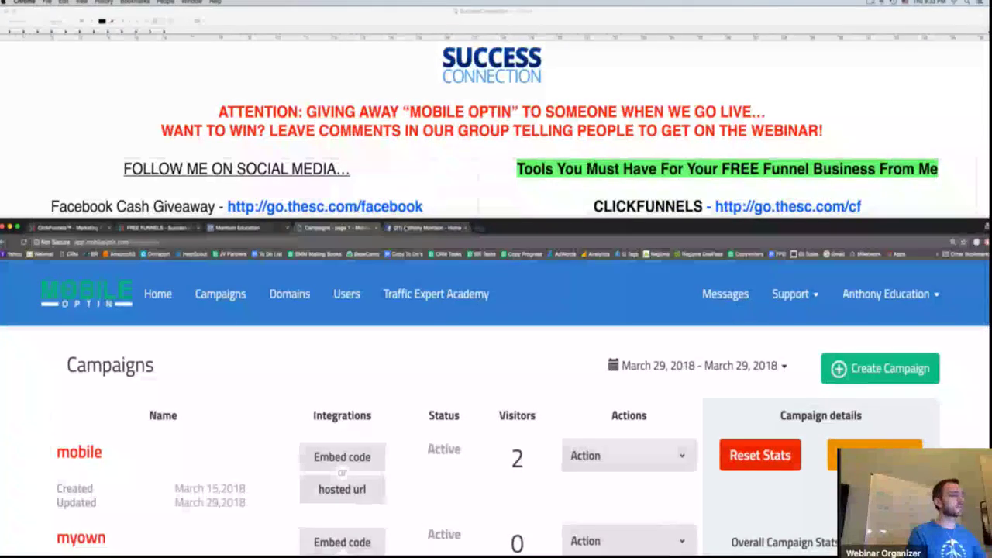
click(404, 228)
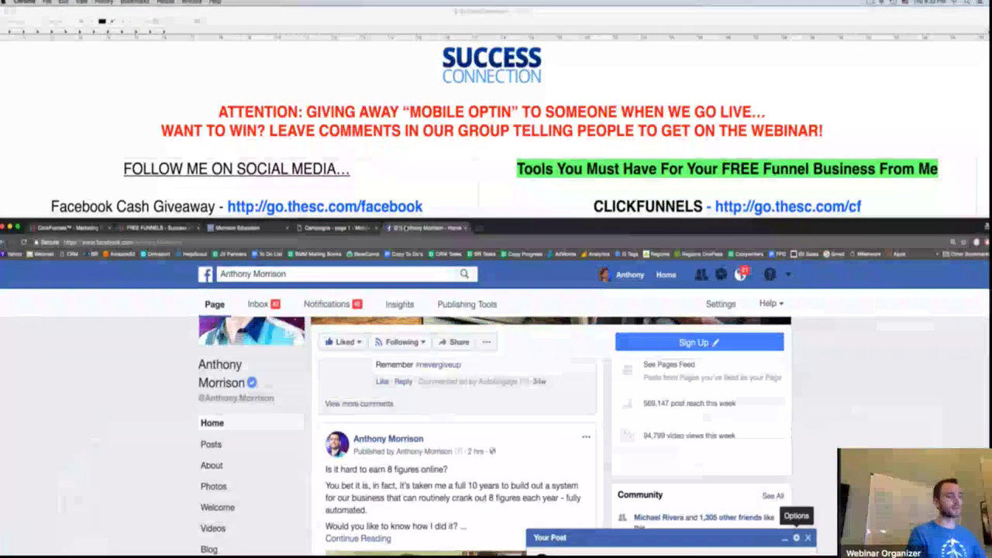
click(807, 537)
click(401, 341)
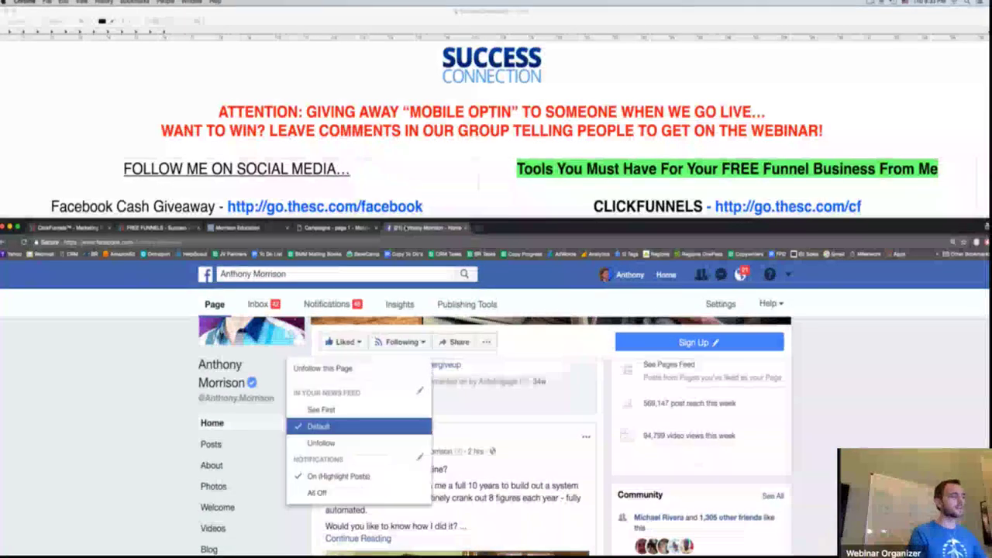
- Examine the page's video post and highlight its opening question, "Is it hard to earn 8 figures online?"
scroll(493, 401, down, 3)
scroll(493, 401, up, 2)
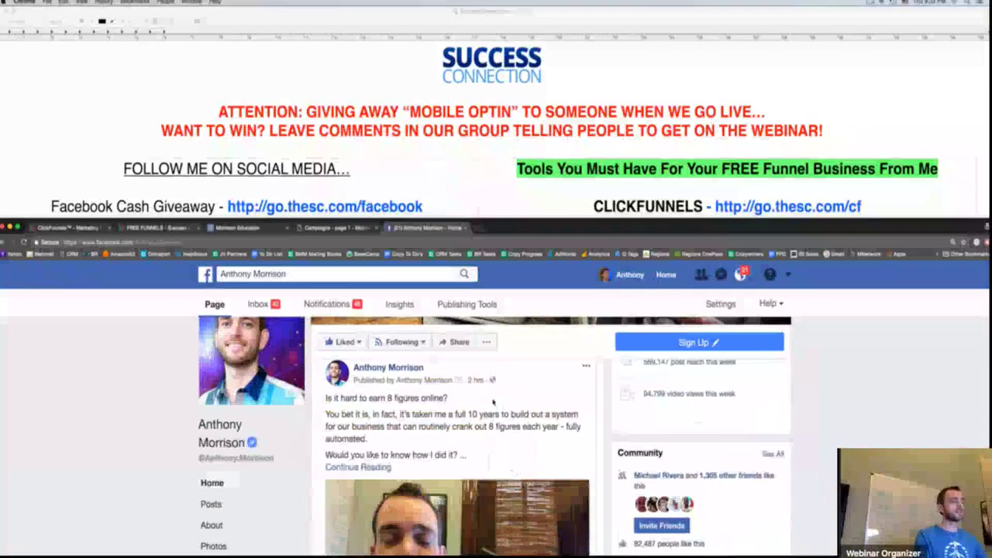
scroll(493, 402, down, 1)
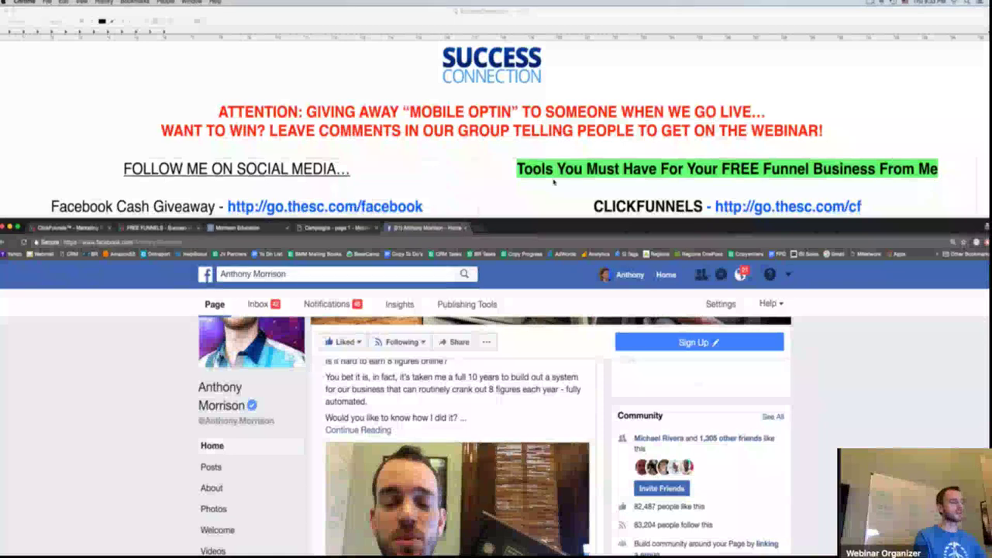
drag(554, 227, 553, 202)
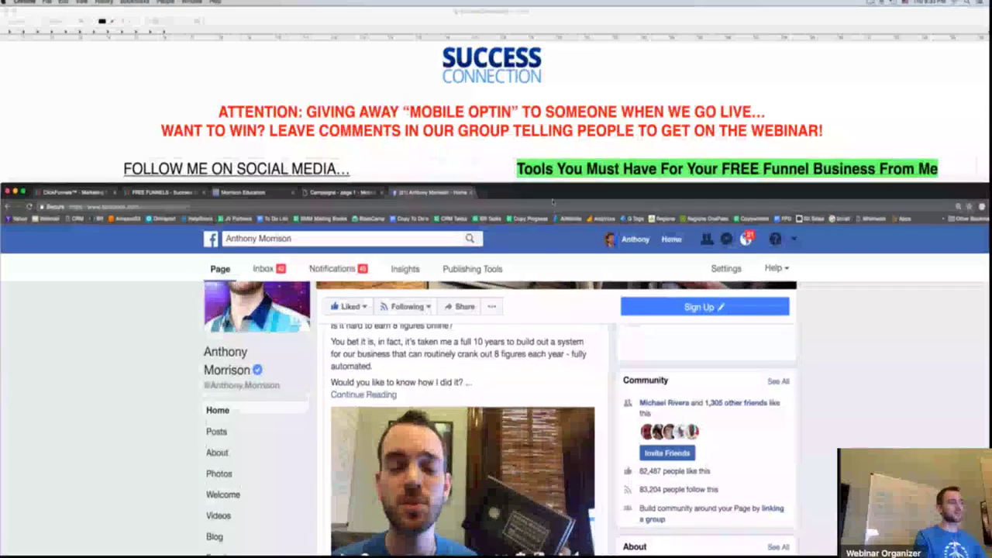
scroll(465, 388, up, 3)
scroll(465, 388, down, 2)
drag(454, 352, 335, 352)
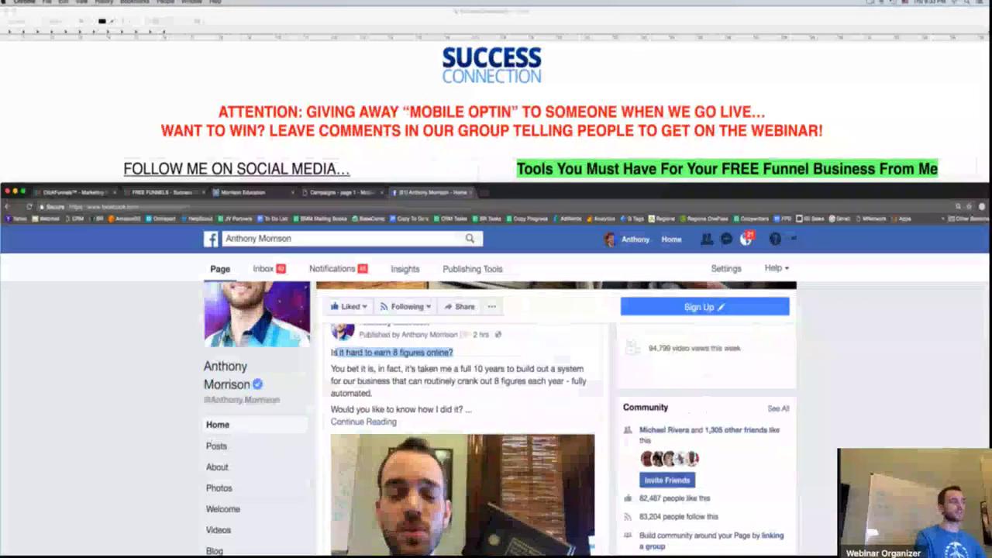
scroll(335, 354, down, 1)
scroll(336, 355, up, 1)
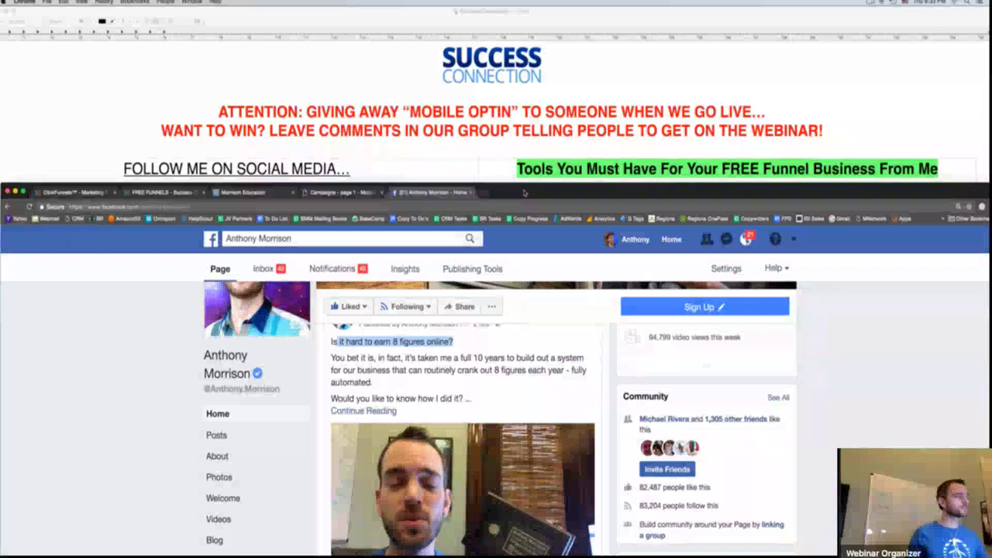
- Lower the browser window to uncover the document's Facebook Cash Giveaway link, and view the video post's comment area
drag(524, 192, 526, 252)
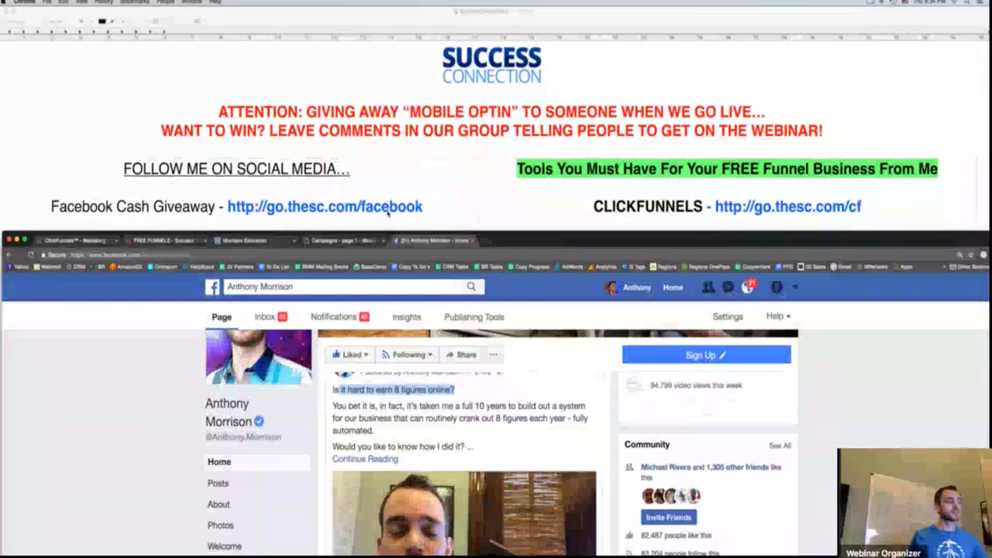
scroll(446, 434, down, 5)
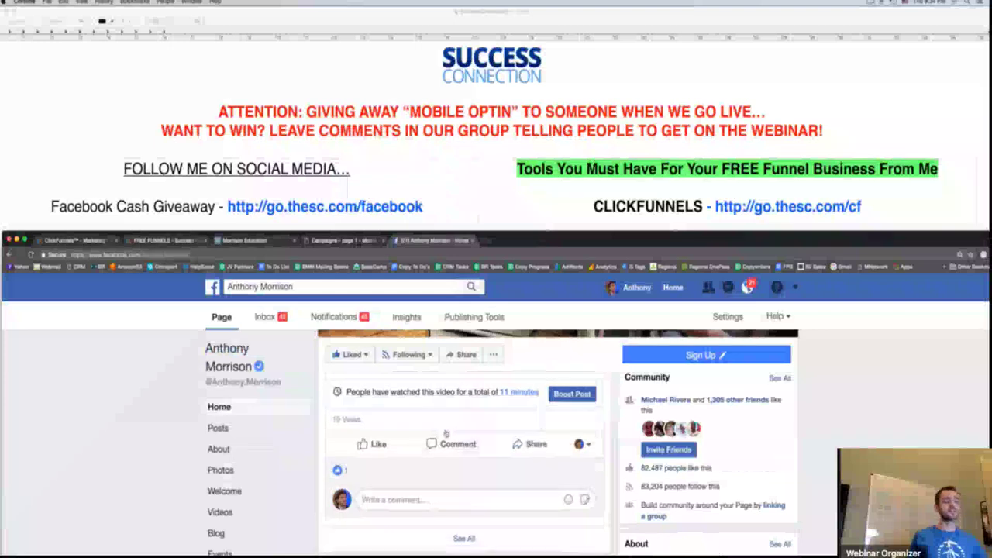